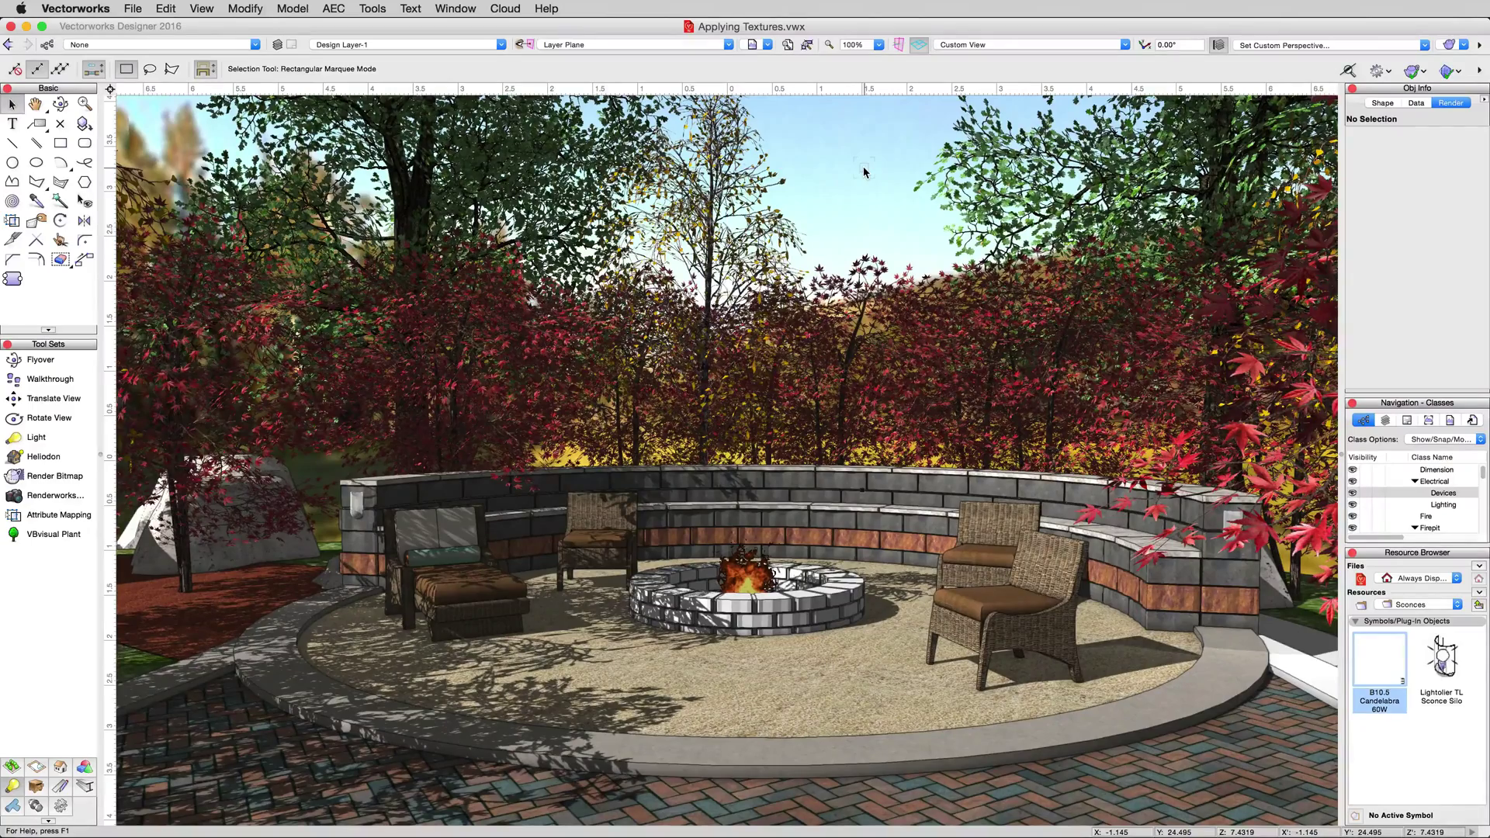
Switch to the '1 - Applying Textures' saved view of the white fire-pit ring.
left_click(754, 46)
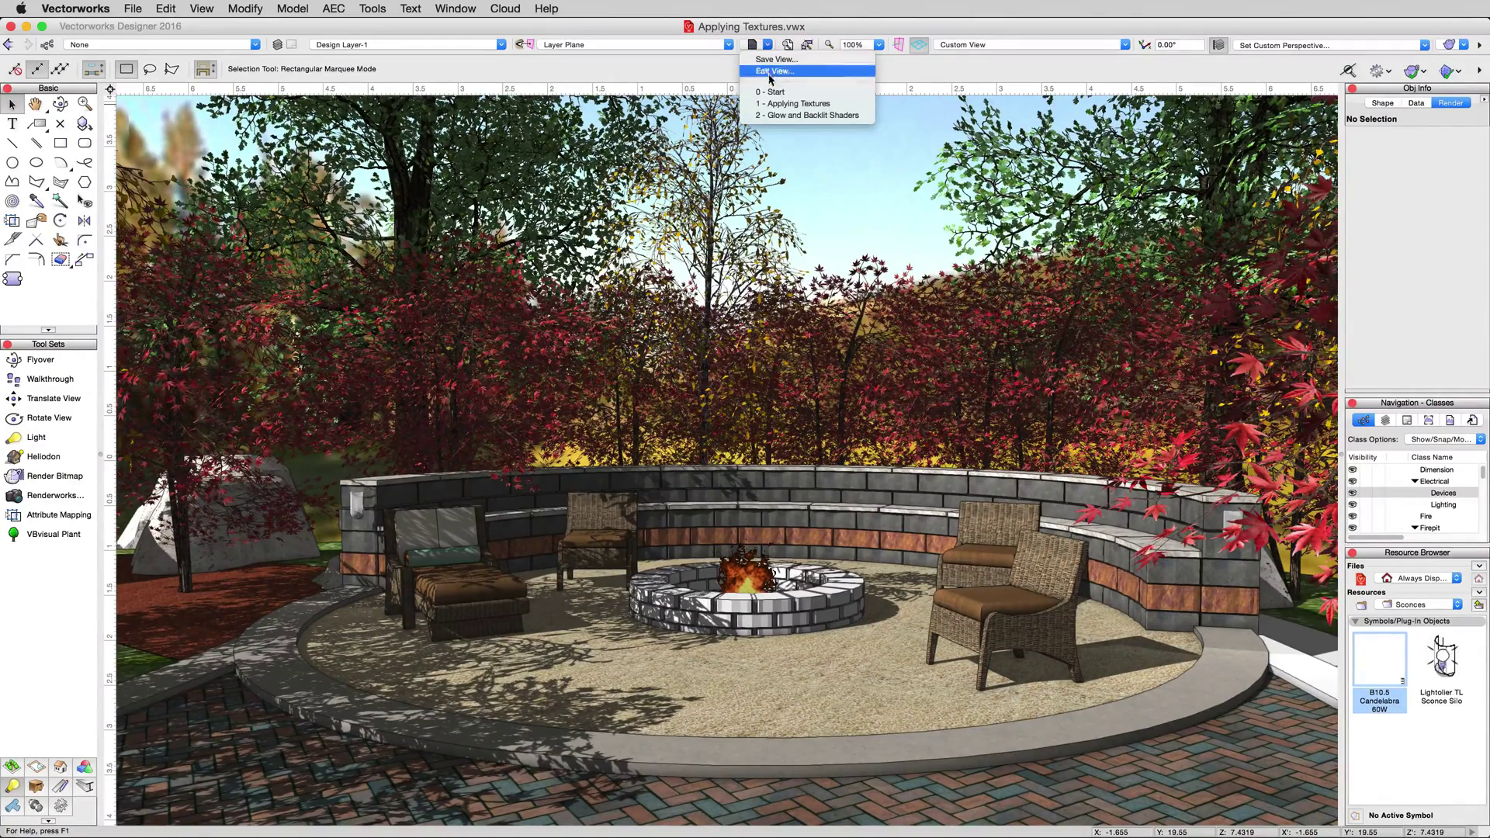
left_click(782, 104)
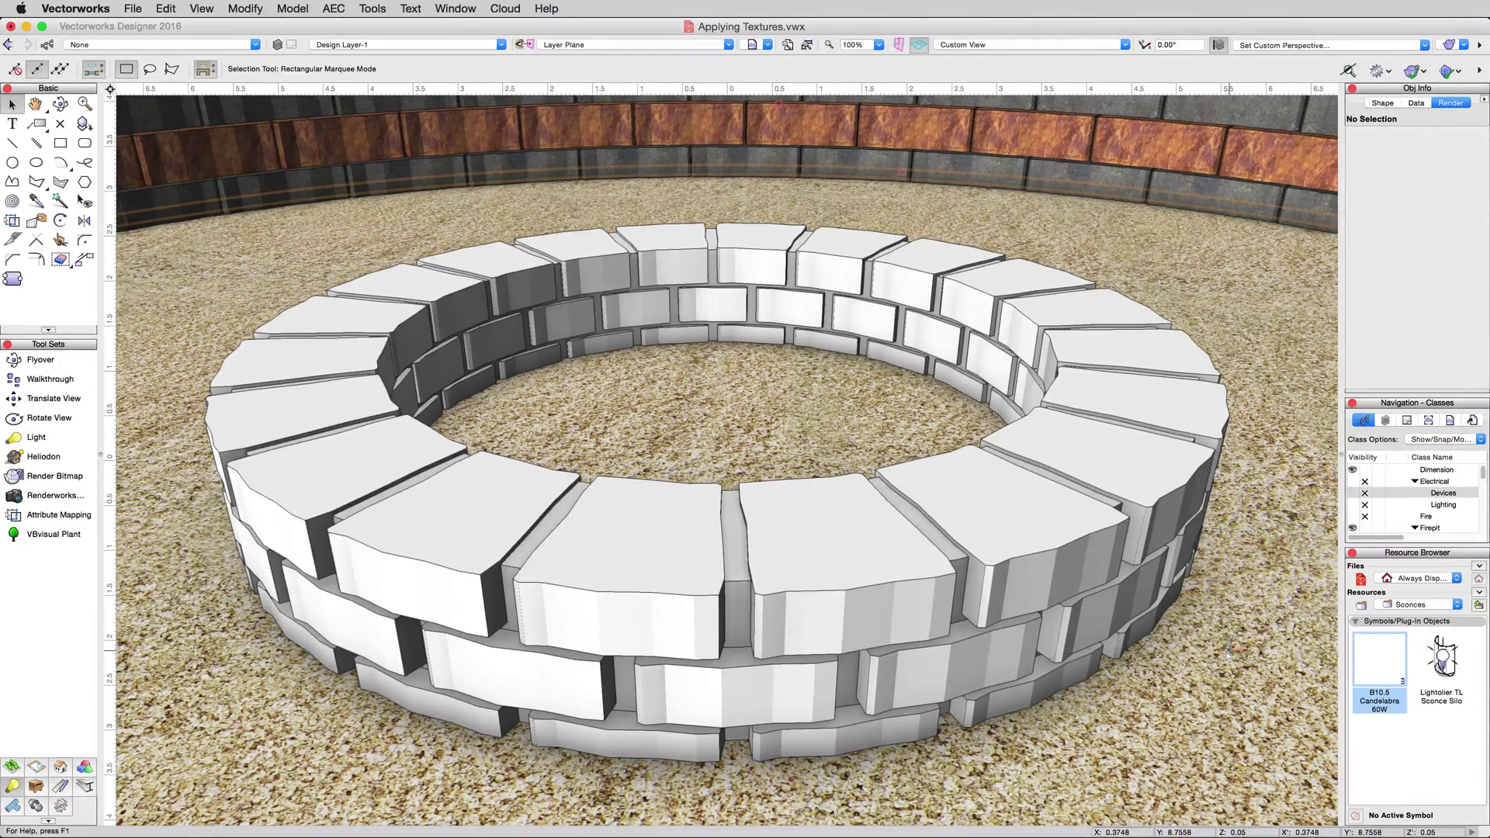
In the Resource Browser, collapse Symbols and Symbol Folders and show Top Level resources.
left_click(1356, 623)
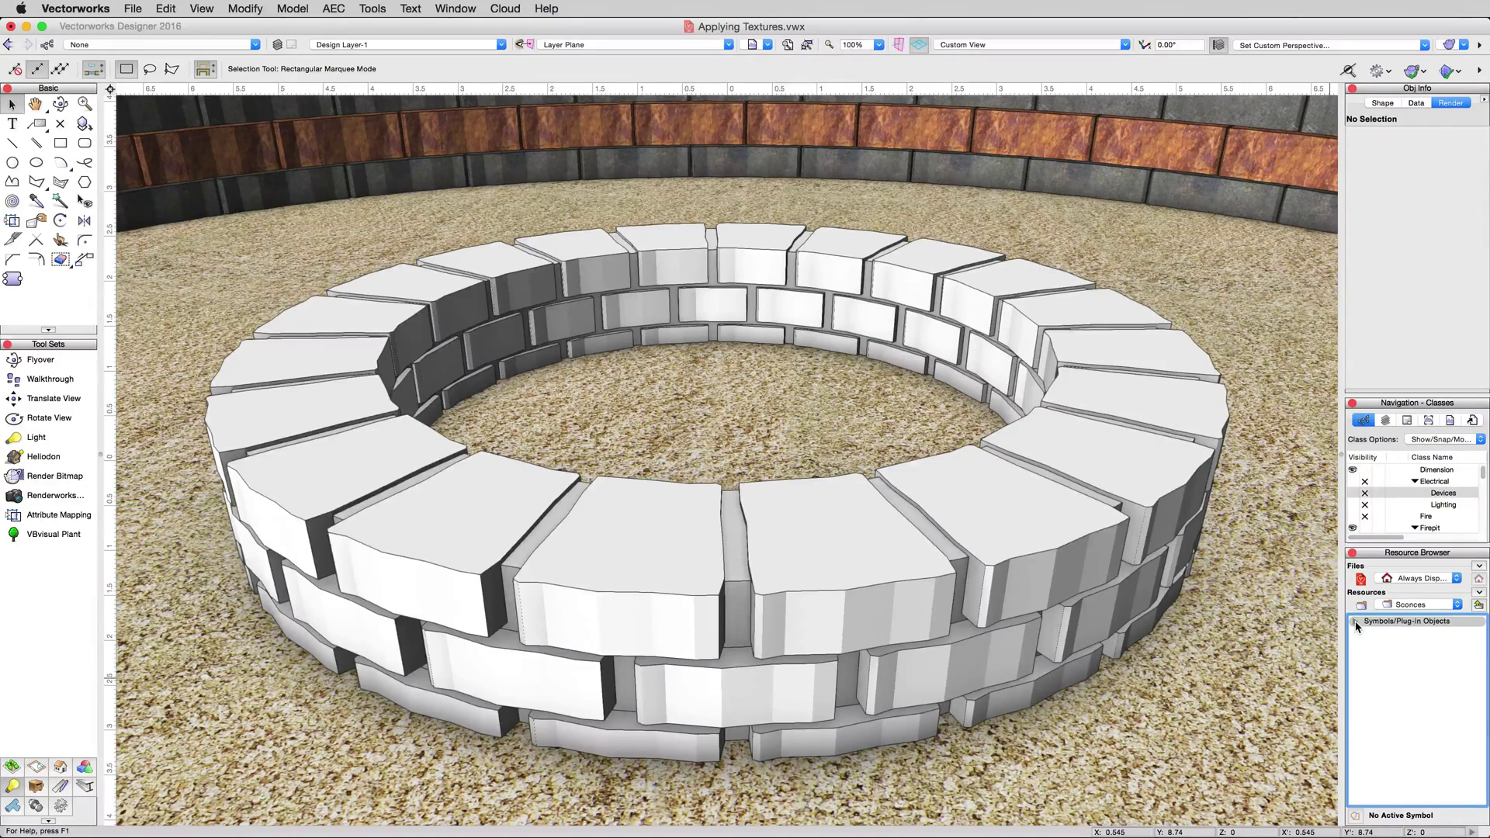
left_click(1413, 605)
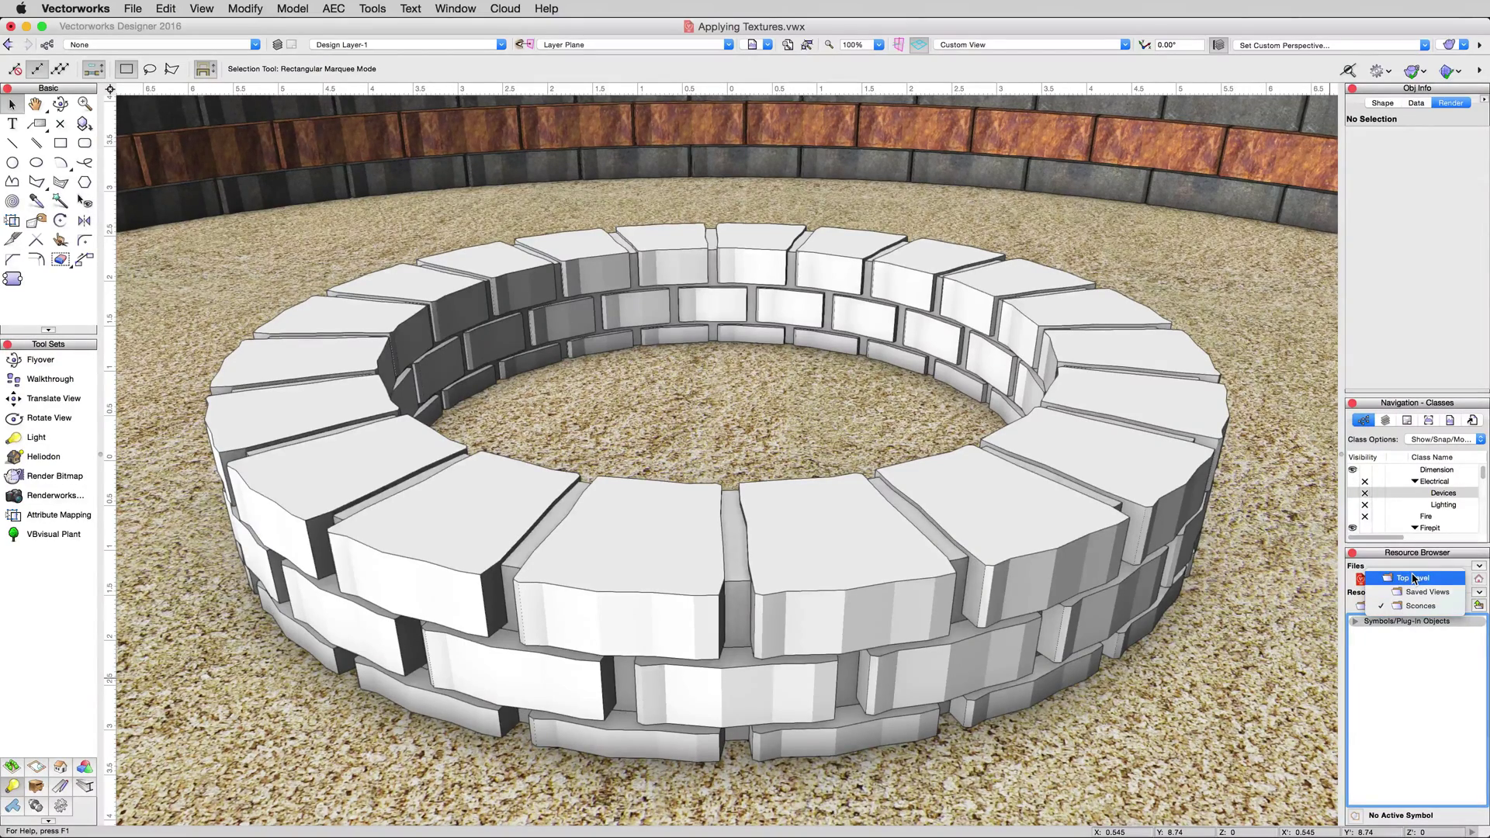
left_click(1419, 579)
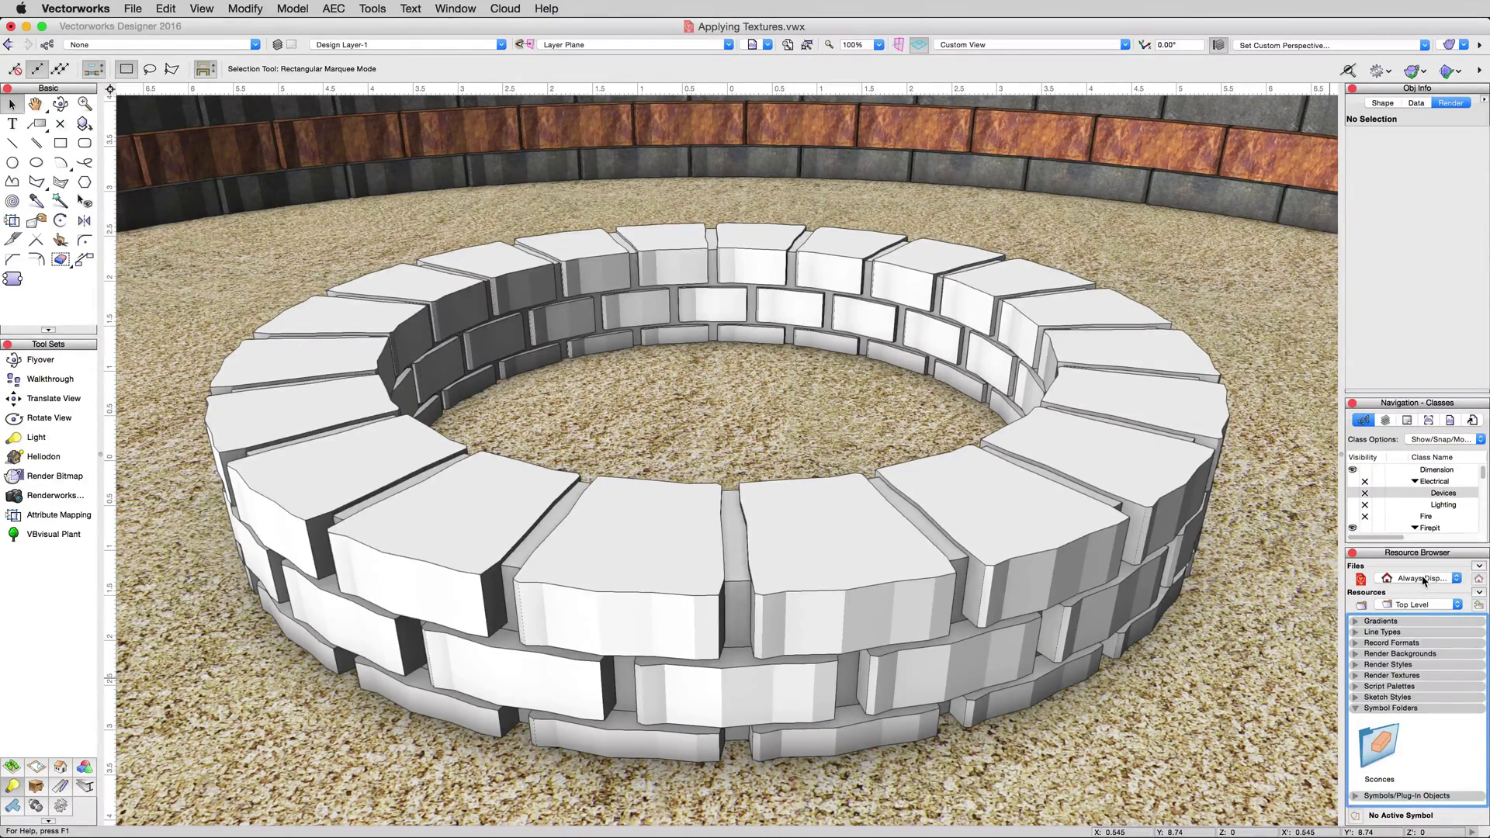
left_click(1355, 709)
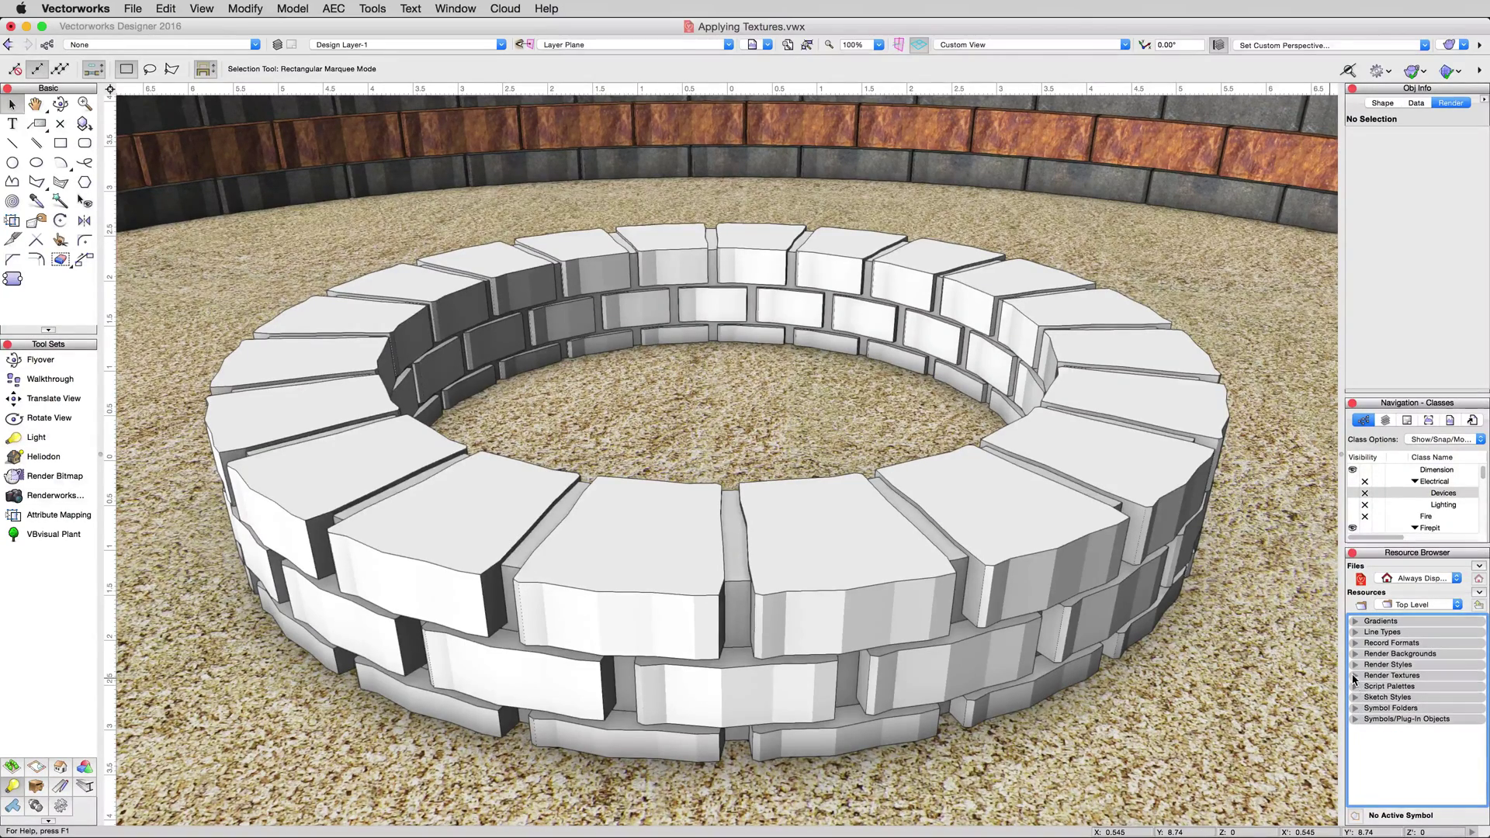
Expand Render Textures and scroll down to stone-1 and White Grey Rock RT.
left_click(1354, 676)
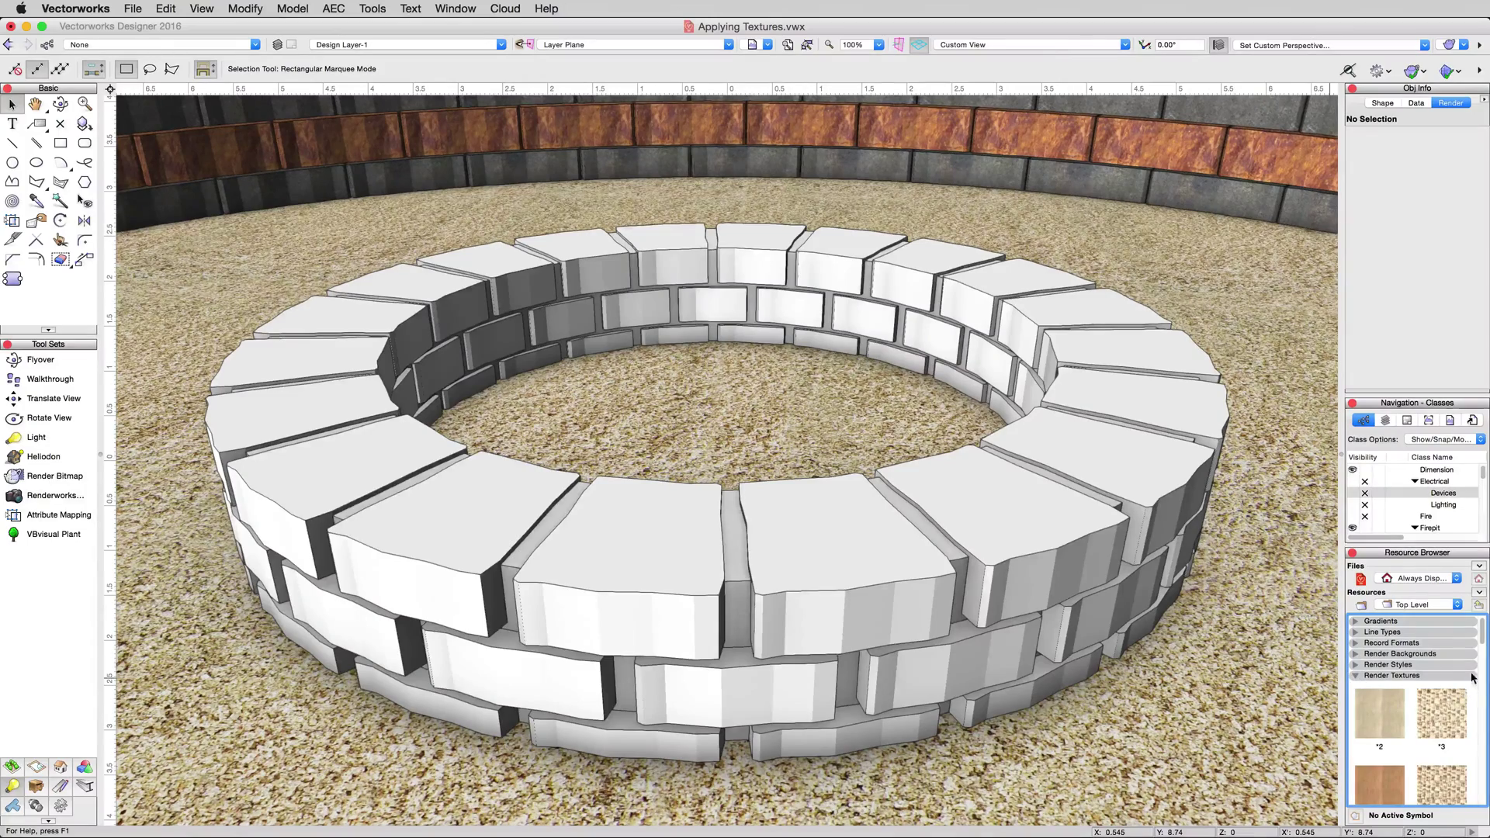
scroll(1478, 664, "down", 3)
left_click_drag(1476, 664, 1469, 794)
scroll(1469, 794, "down", 1)
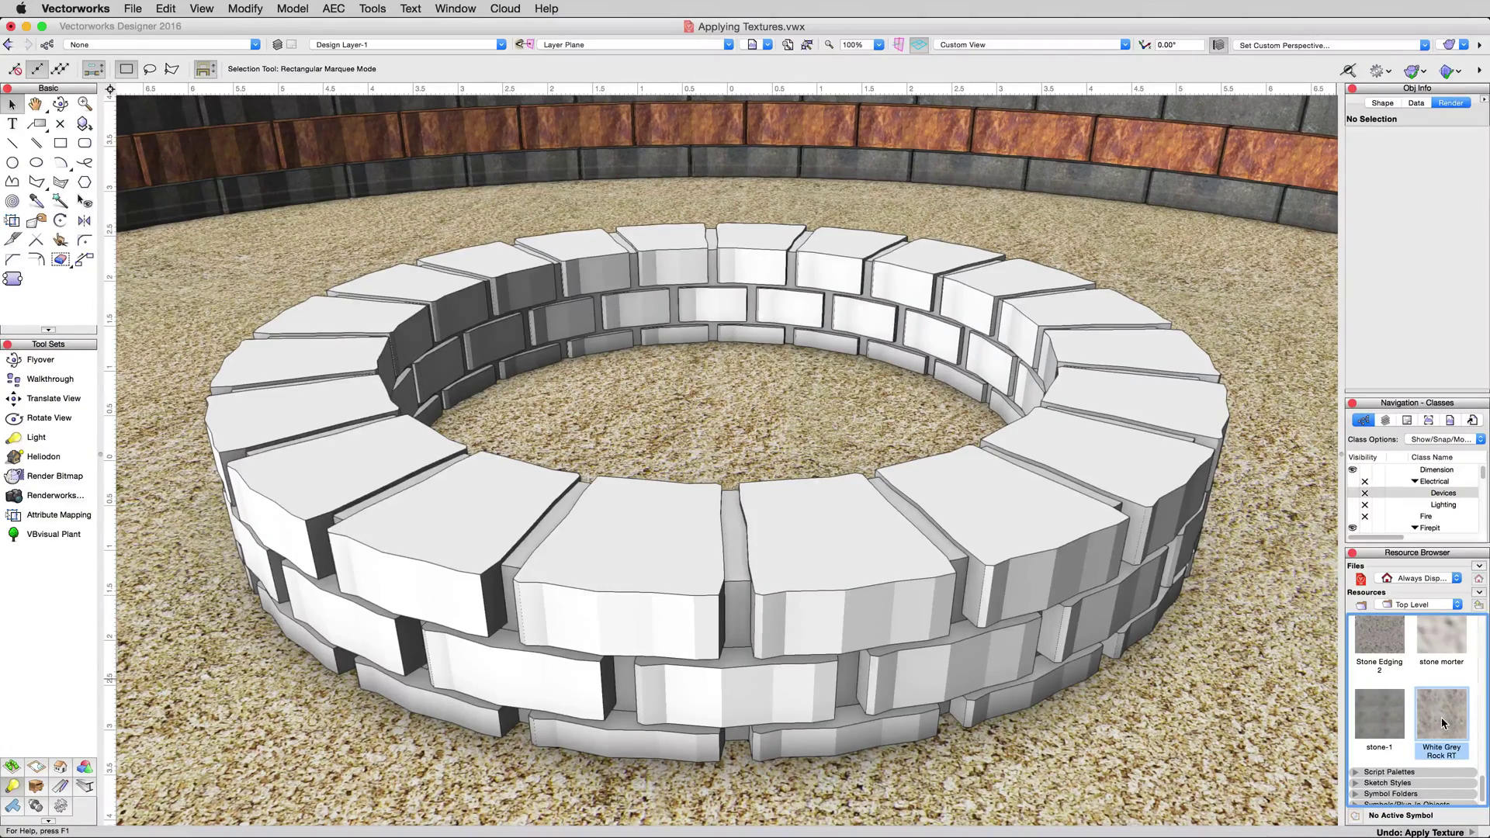
Apply White Grey Rock RT to the front top block and the two blocks beside it.
left_click_drag(1432, 722, 821, 527)
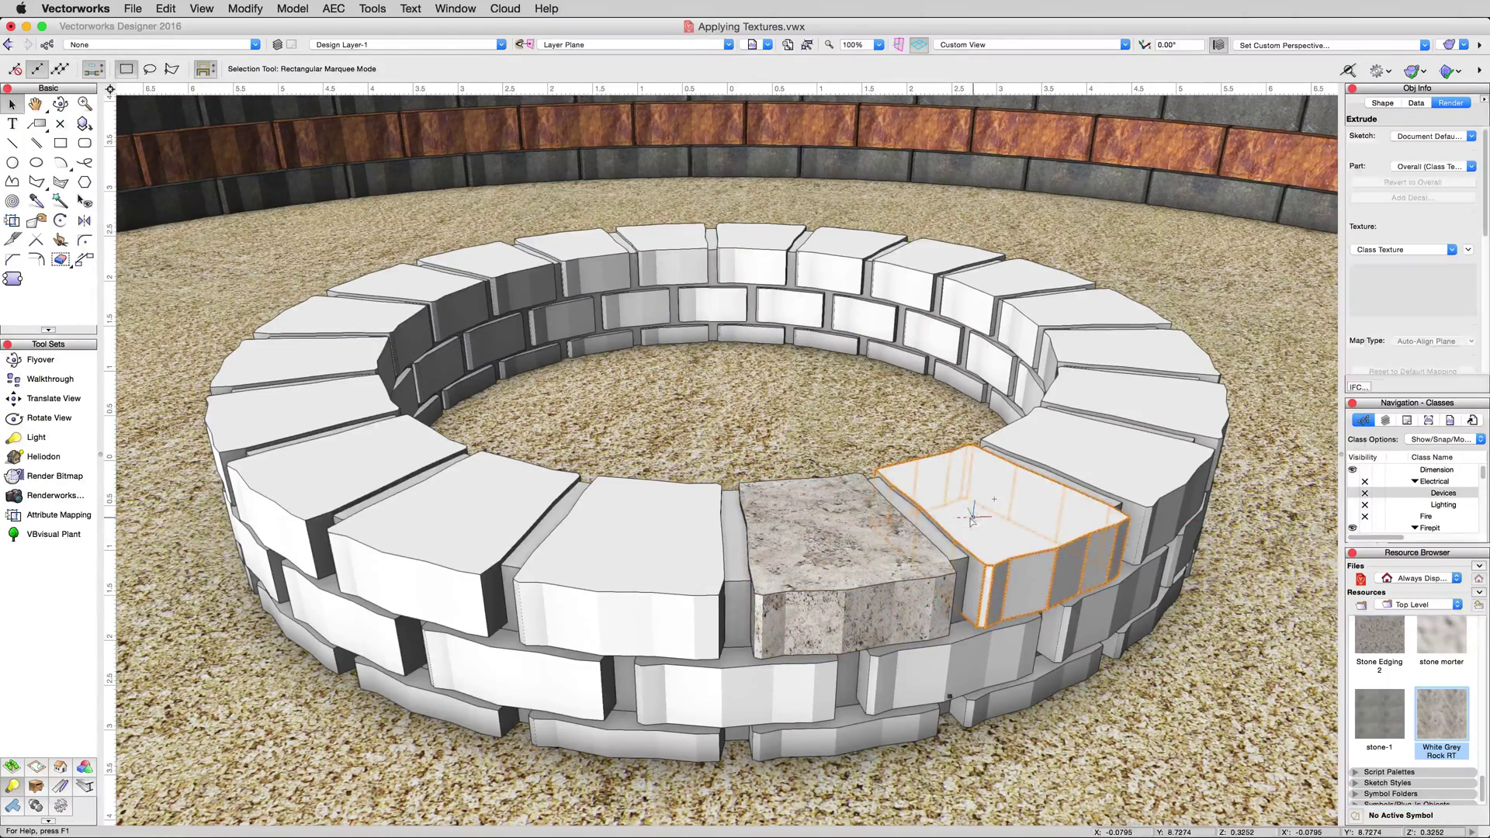
left_click(873, 541)
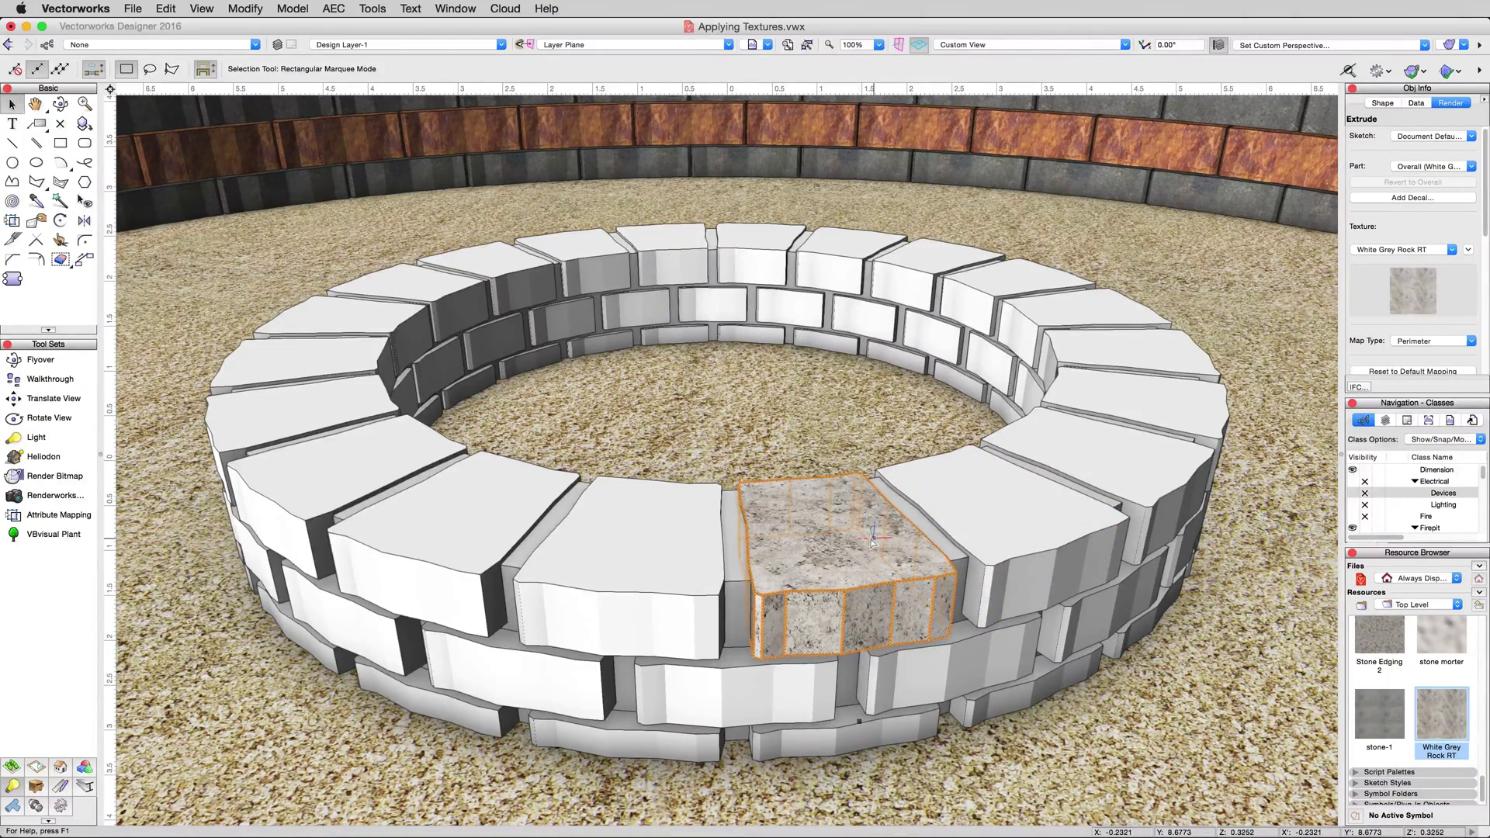
left_click(977, 510)
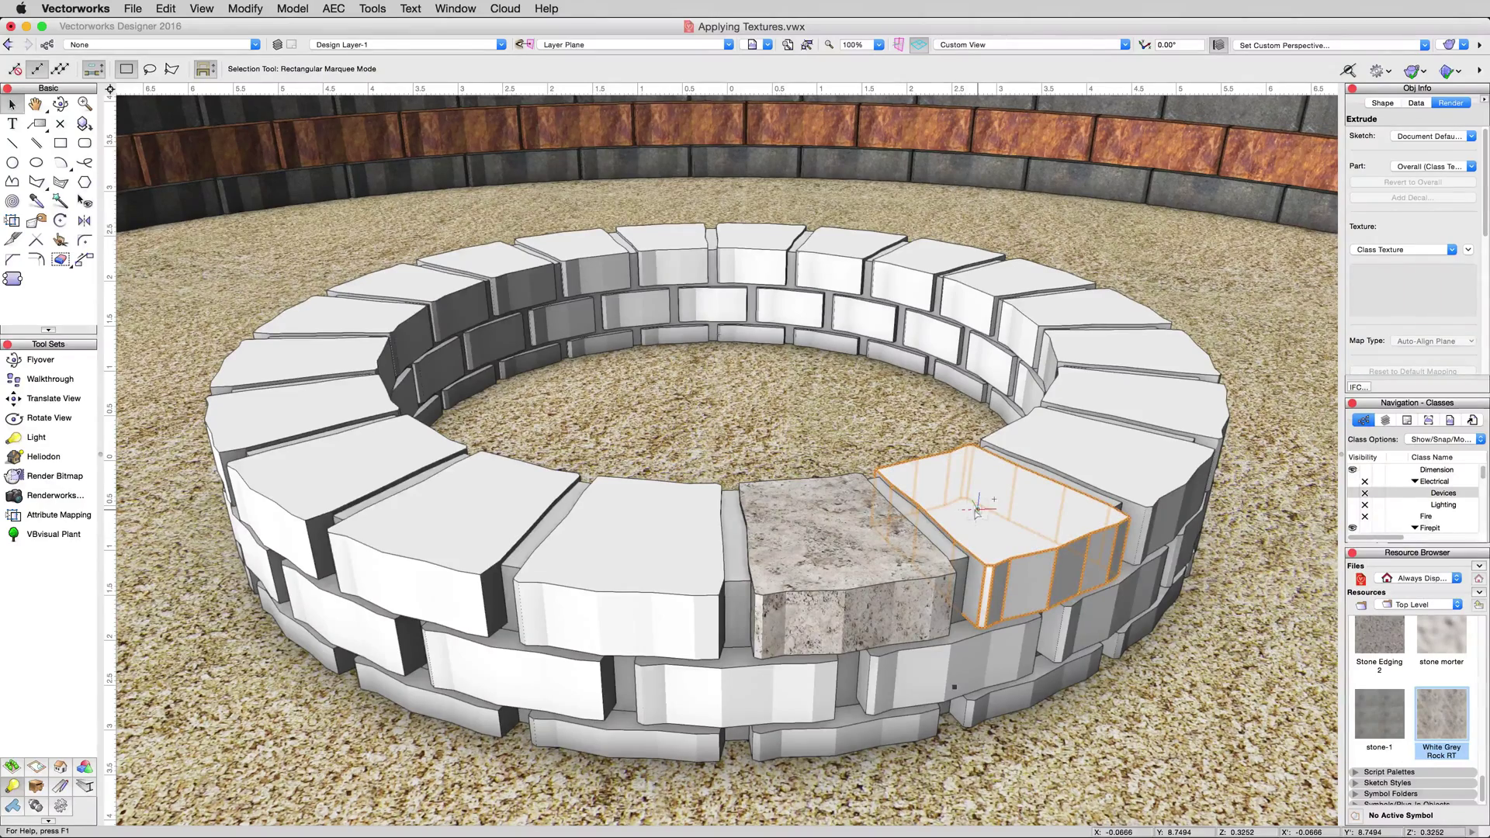
left_click(1099, 468, "shift")
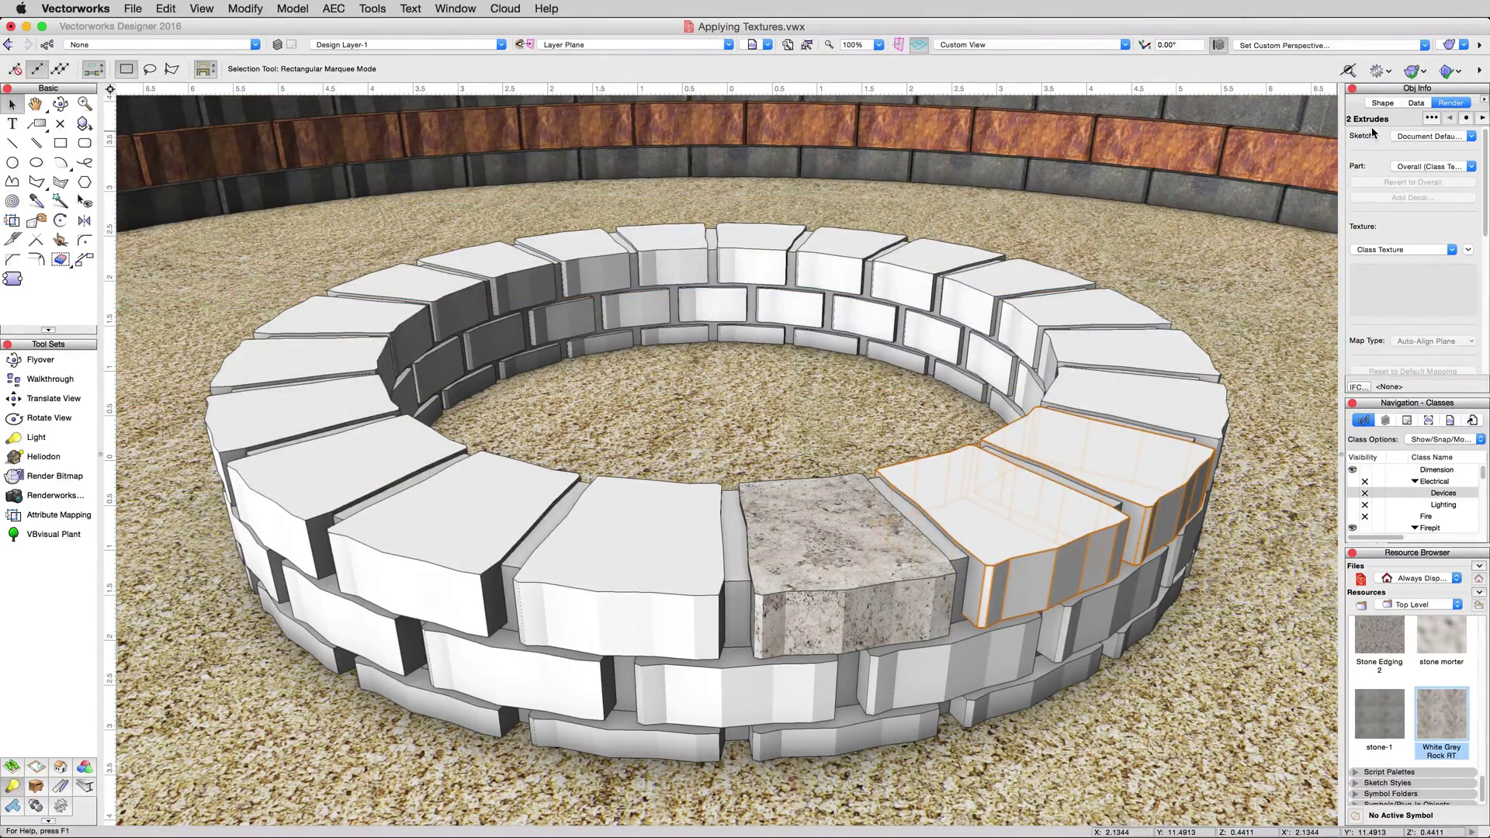
double_click(1437, 728)
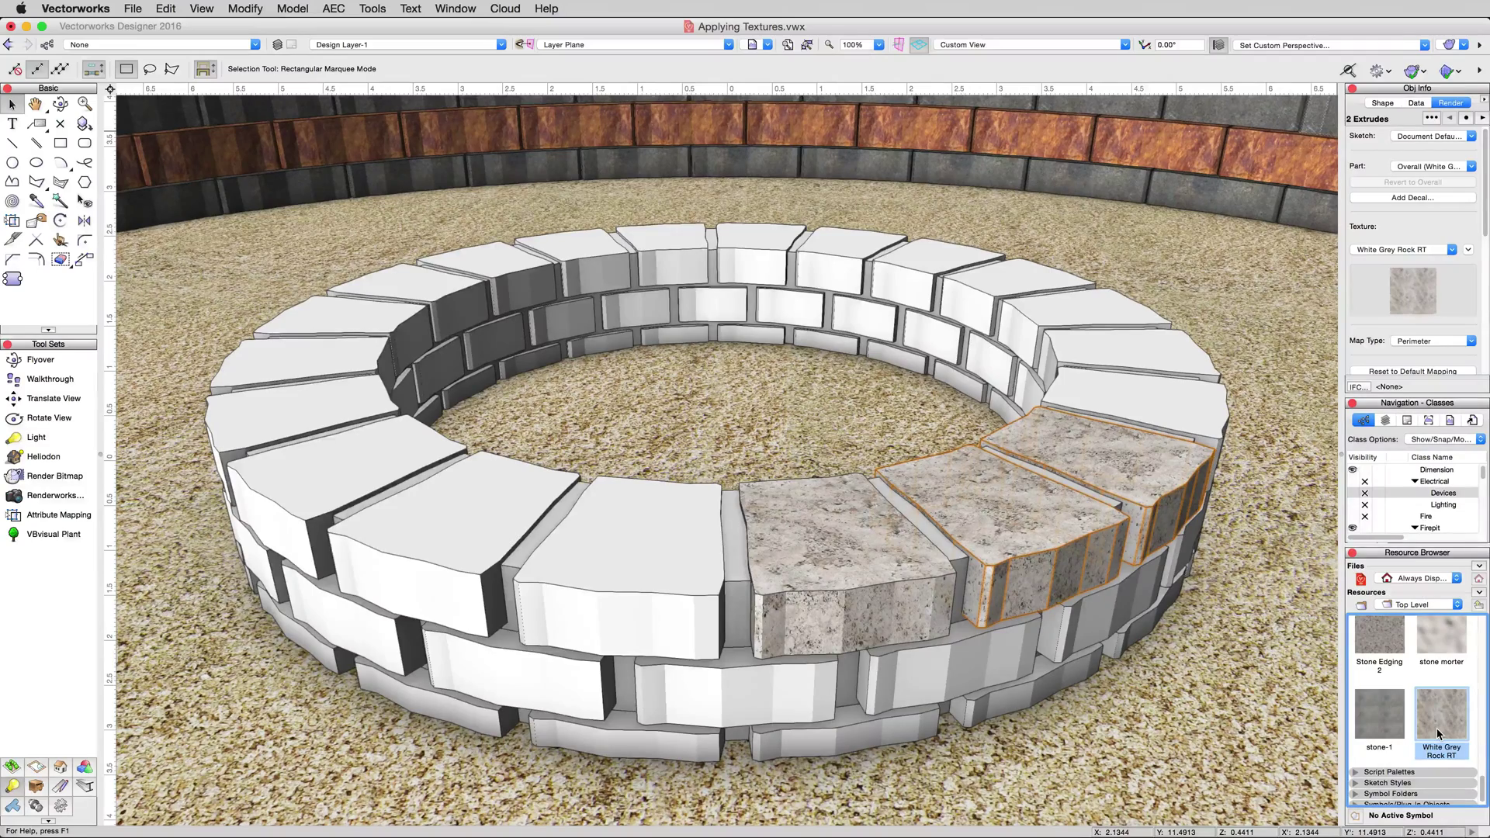
Make Select Similar match Class plus Object Type, then select all 60 stone blocks.
key("x")
key("x")
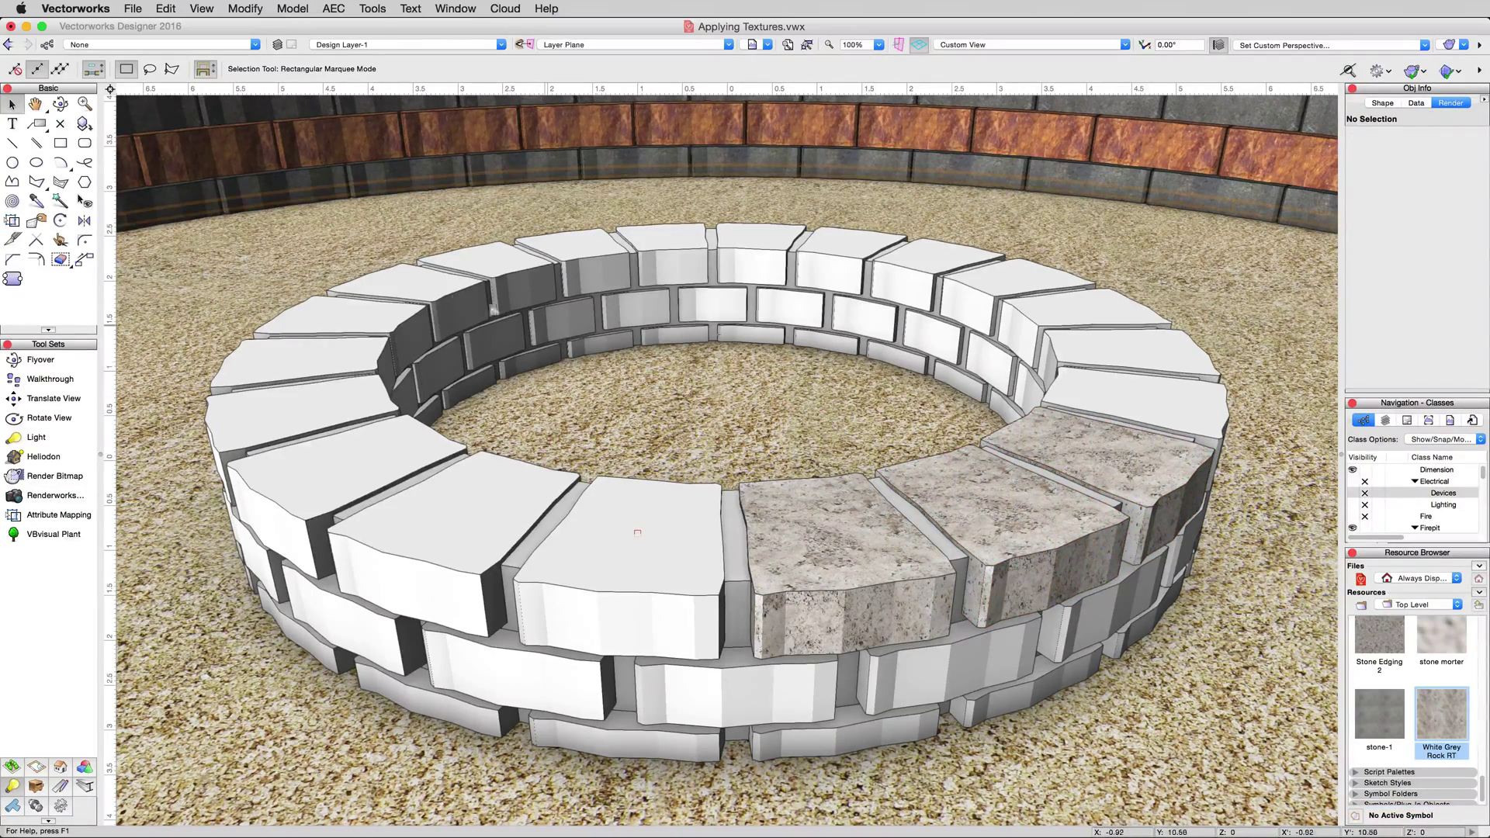
left_click(68, 202)
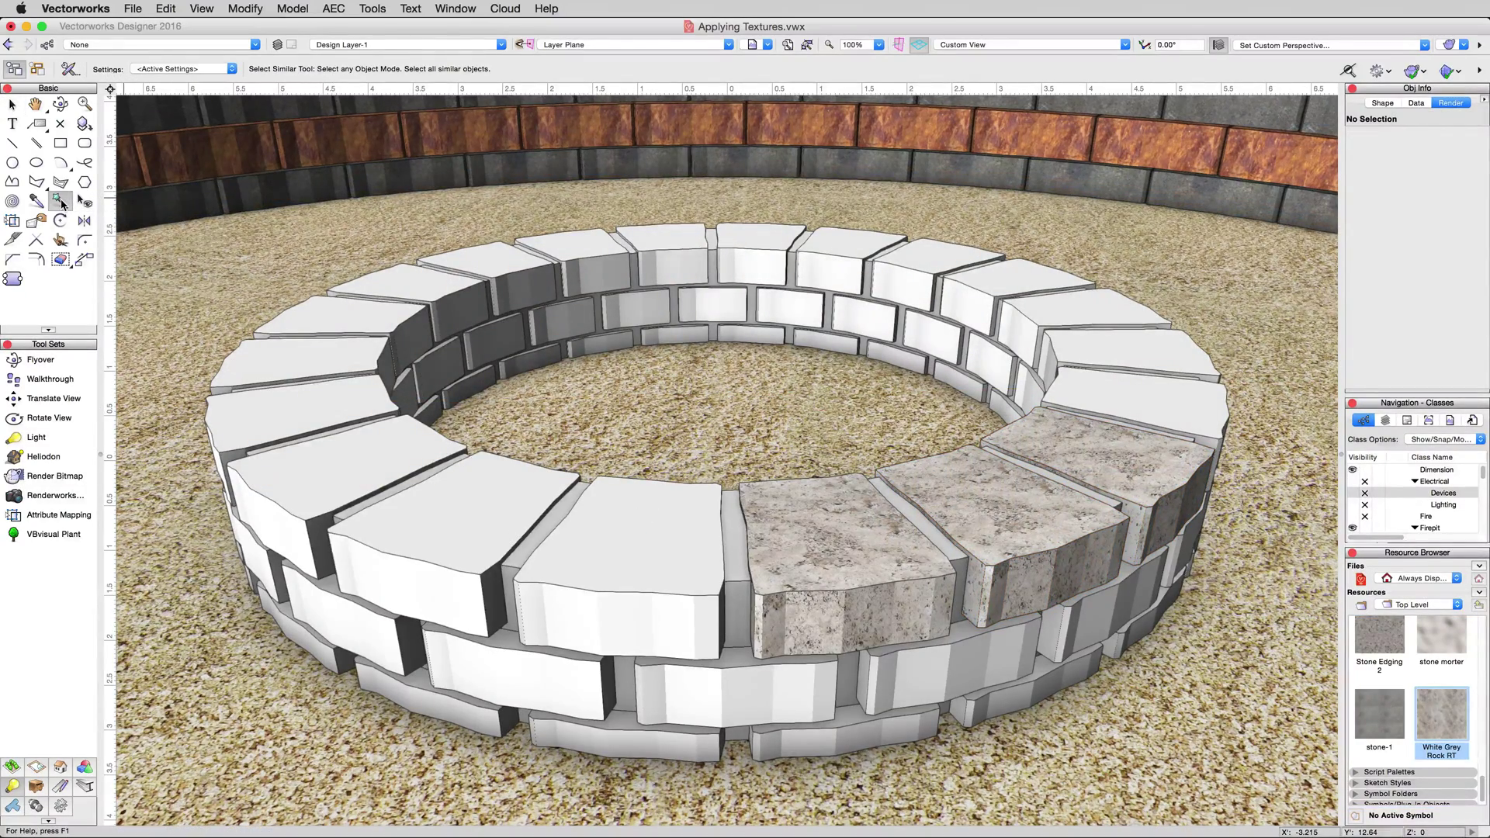
left_click(70, 68)
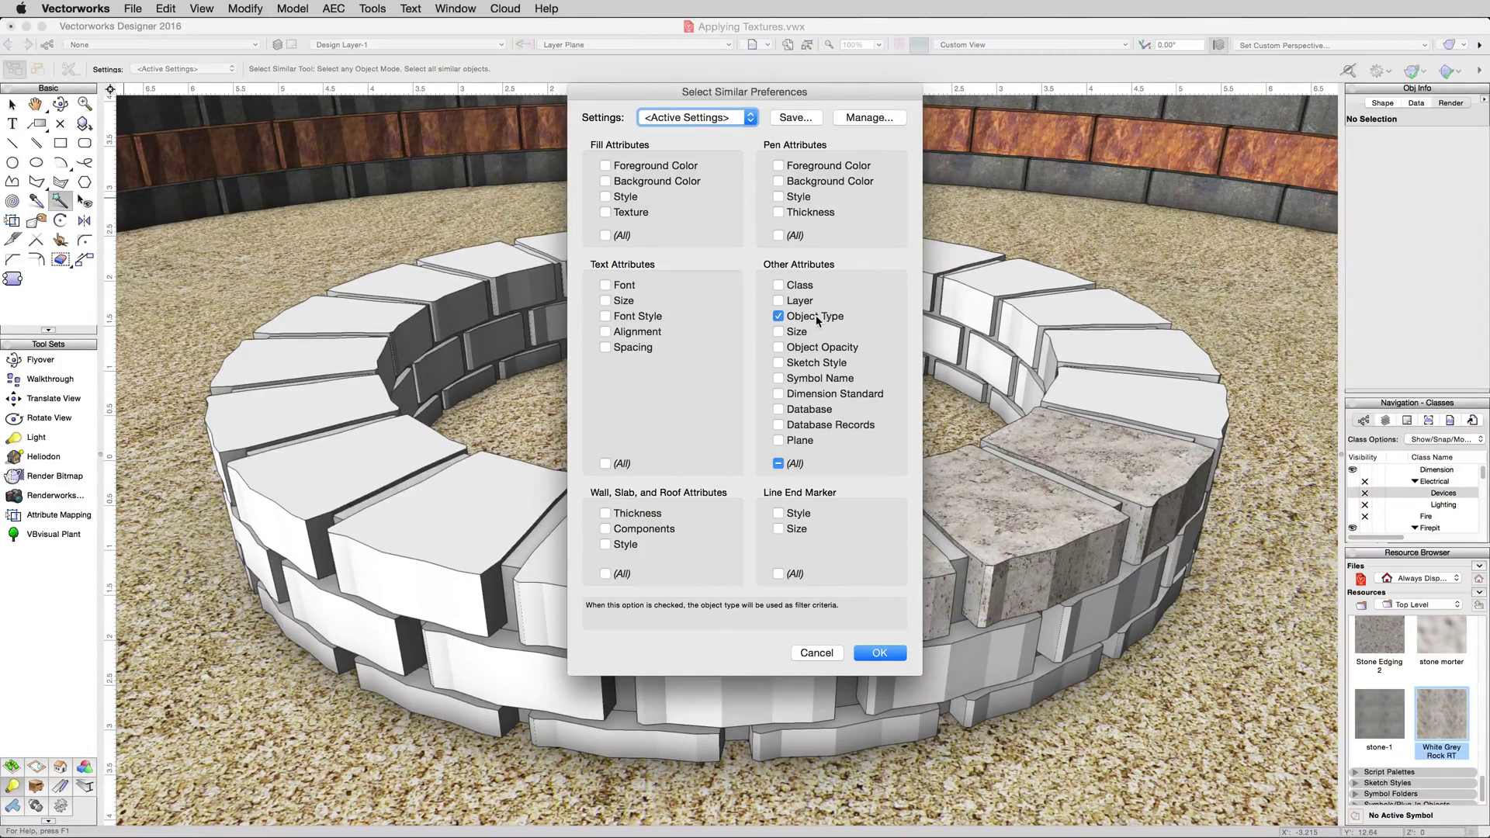
left_click(802, 285)
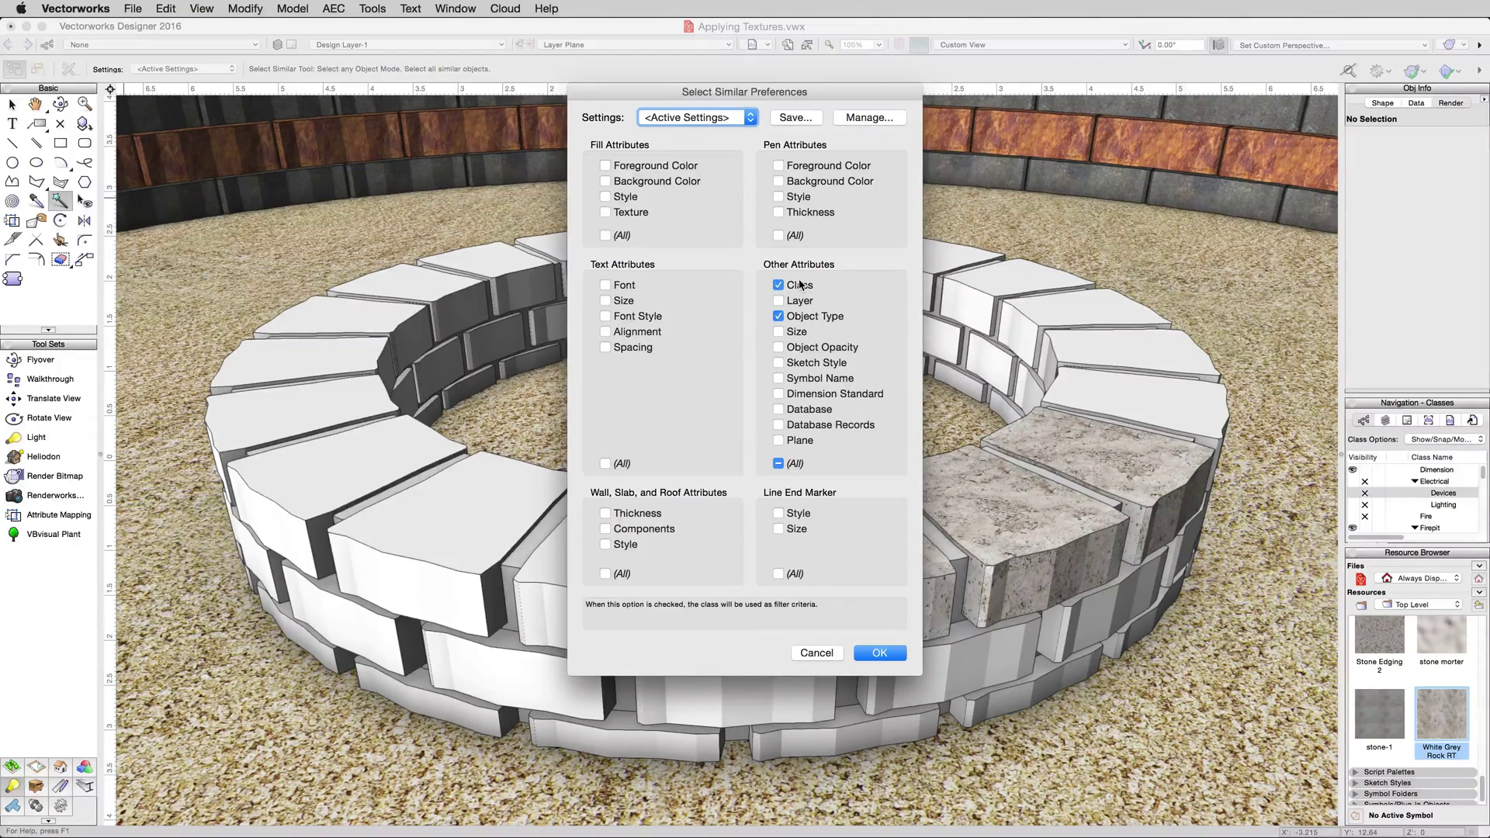
left_click(891, 653)
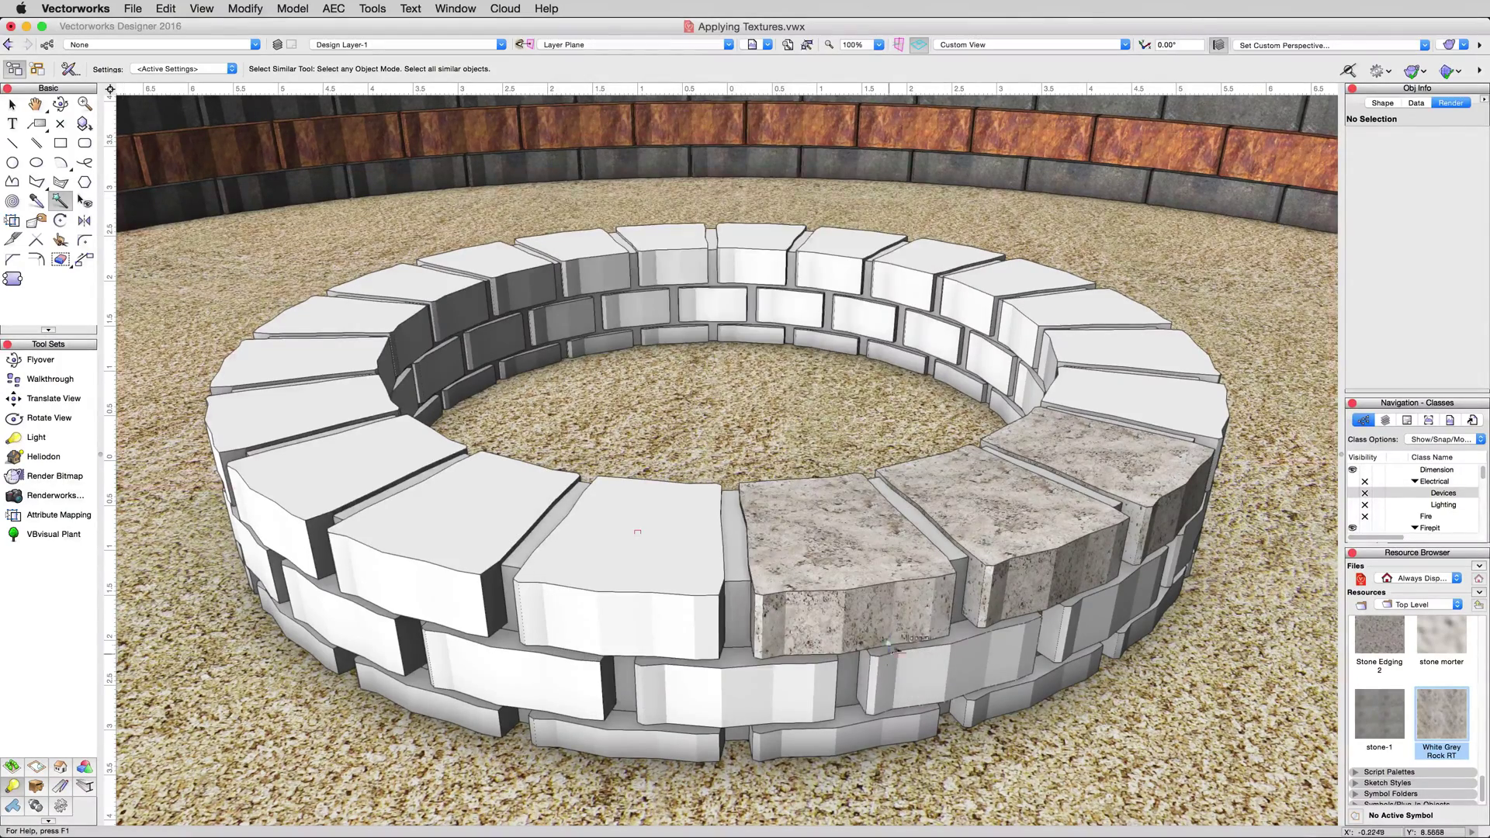
left_click(863, 566)
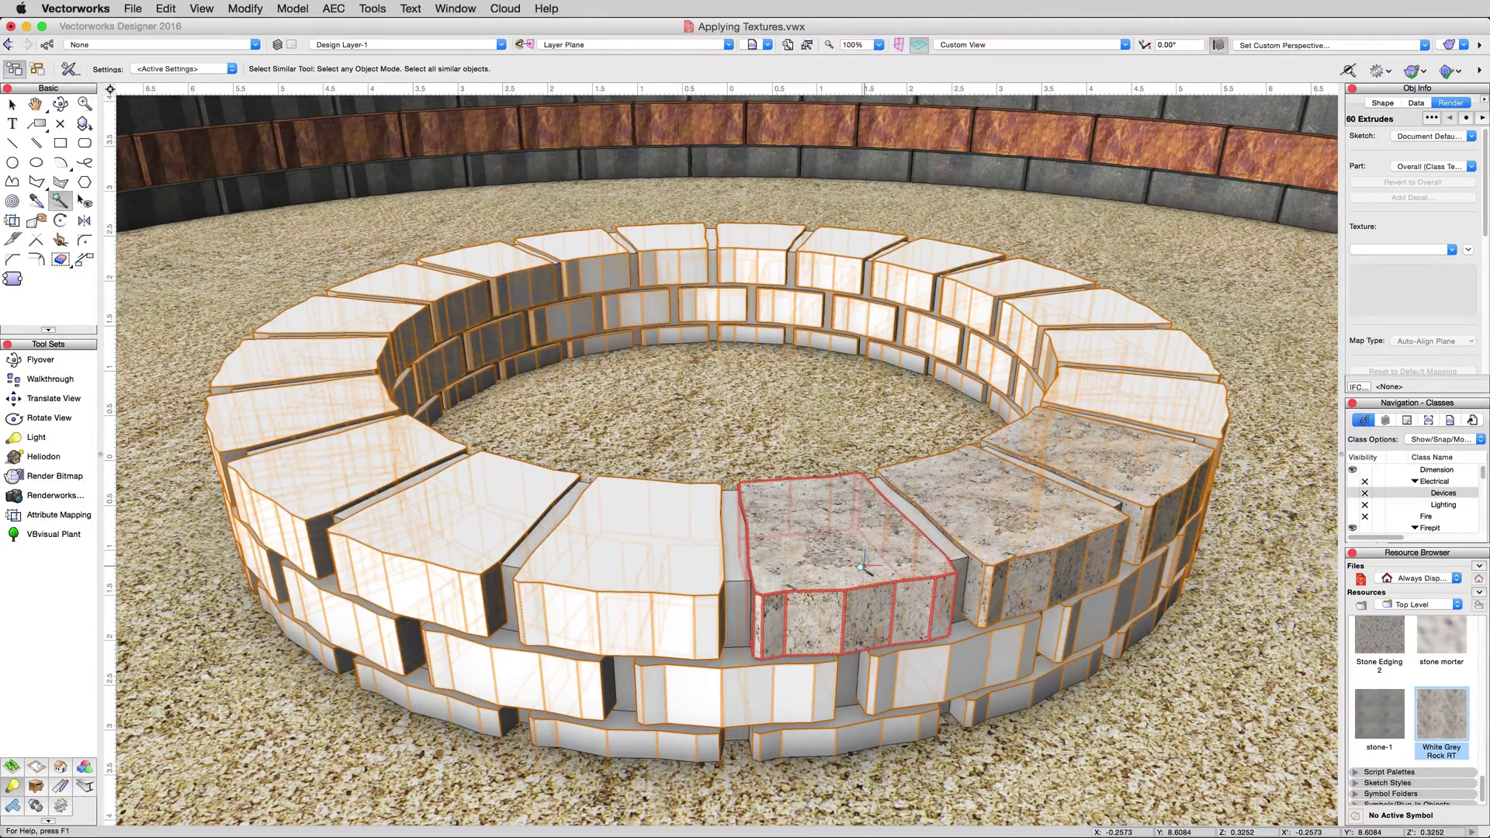
Assign White Grey Rock RT to all 60 selected stones via the Object Info Render tab.
left_click(1382, 103)
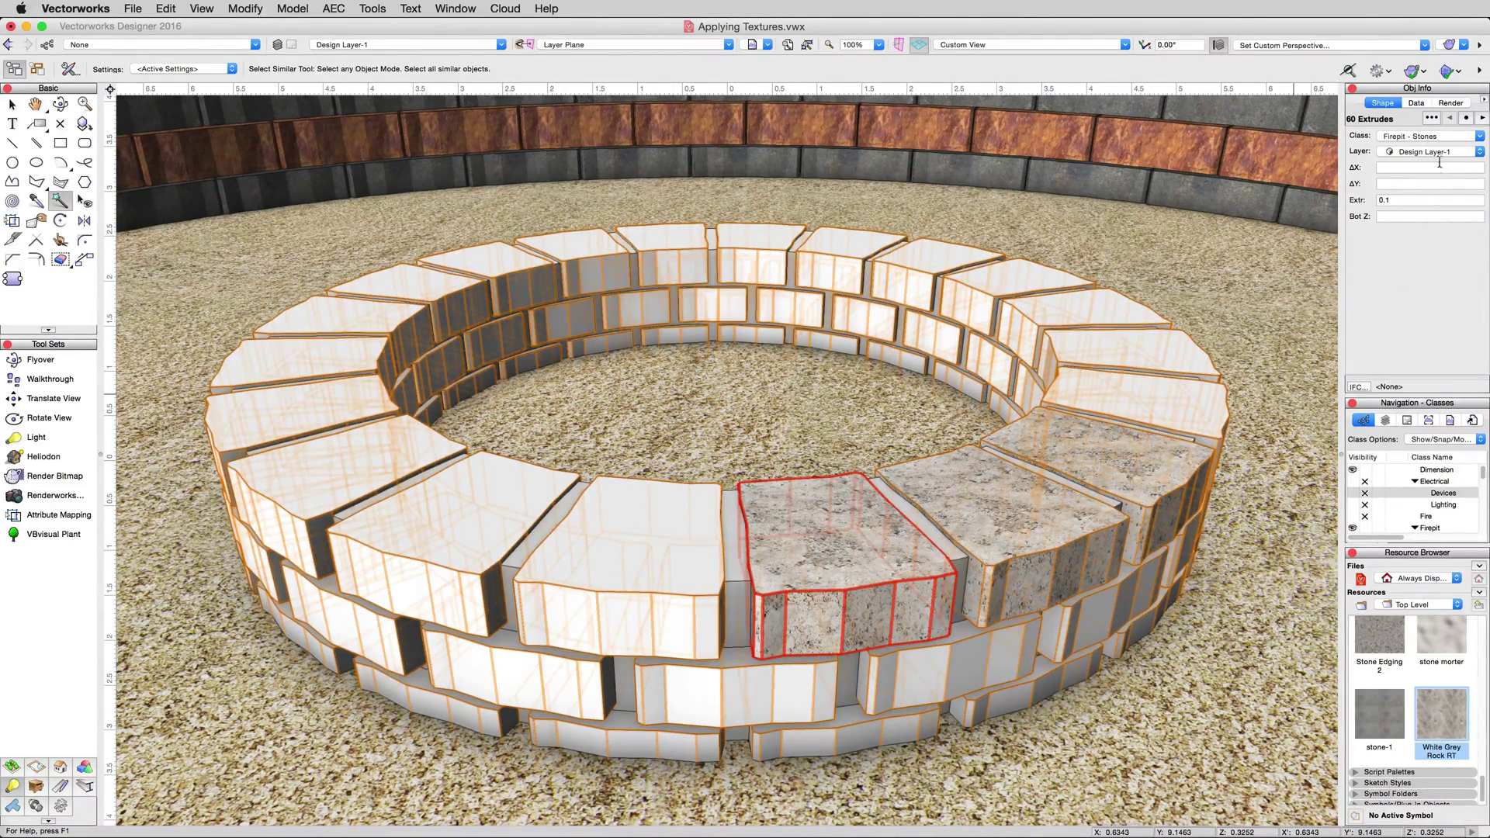
left_click(1451, 104)
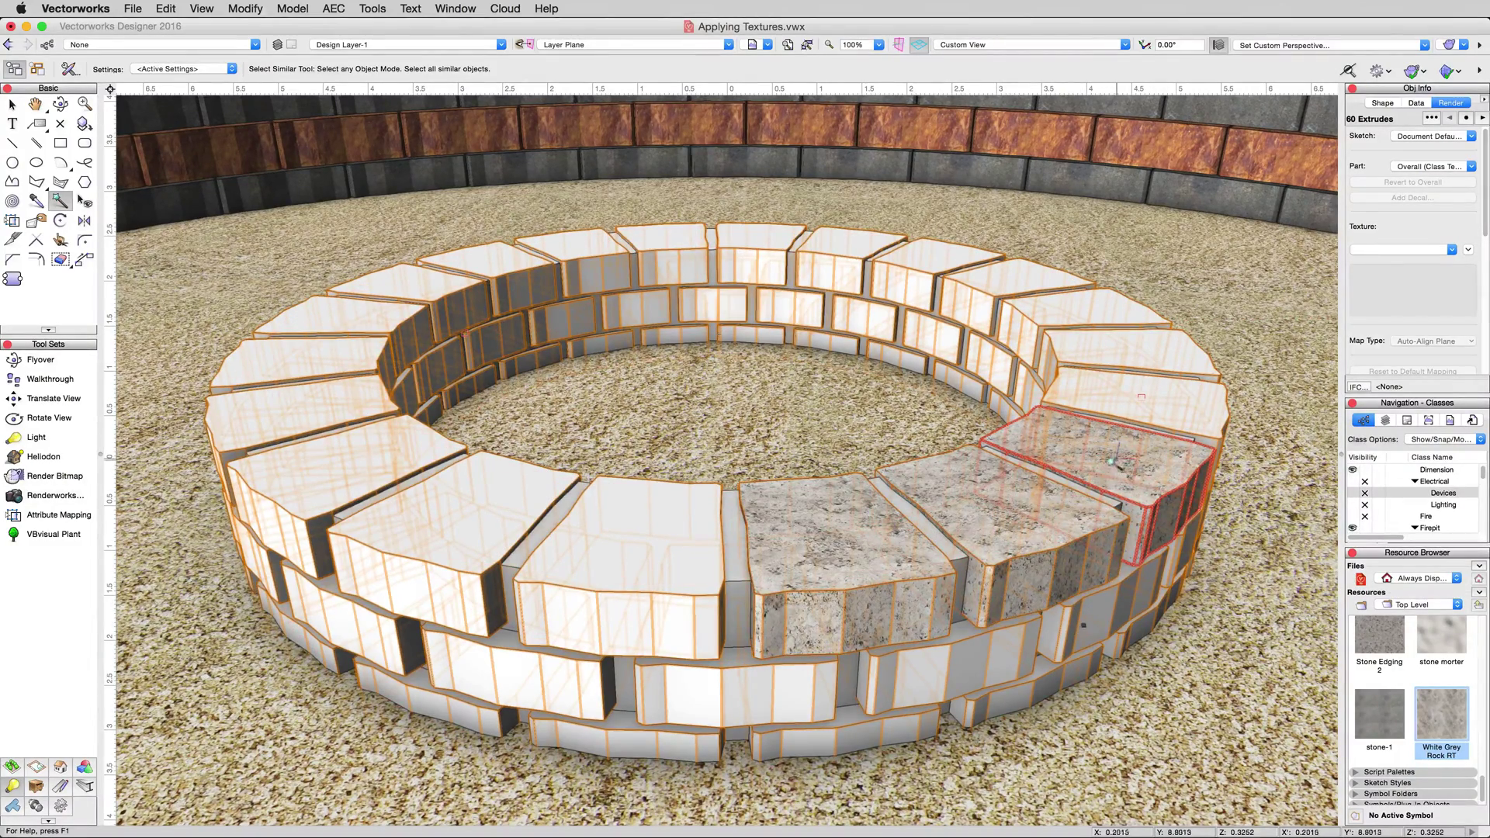
left_click(1386, 250)
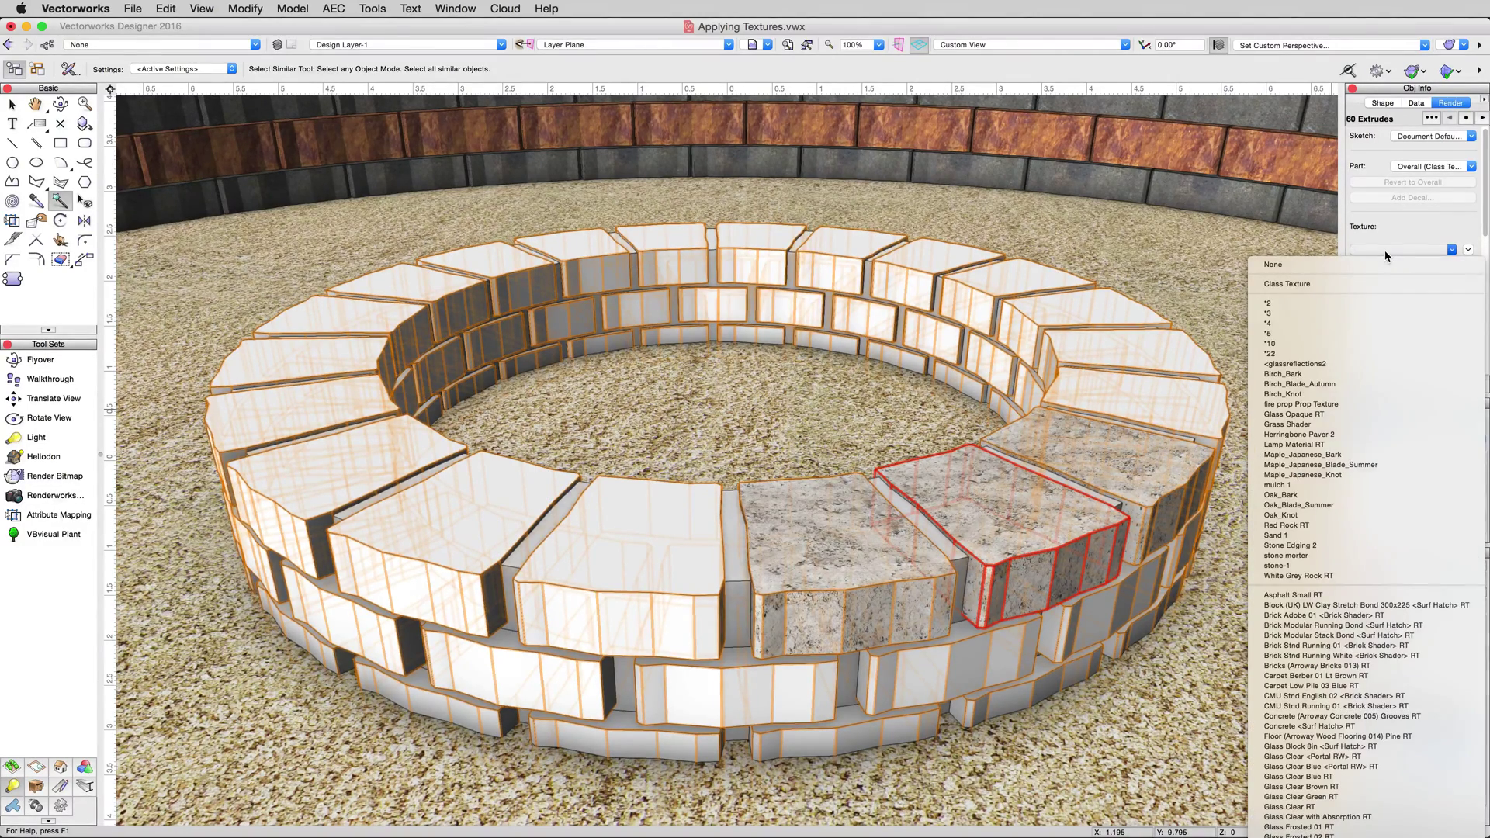
left_click(1317, 576)
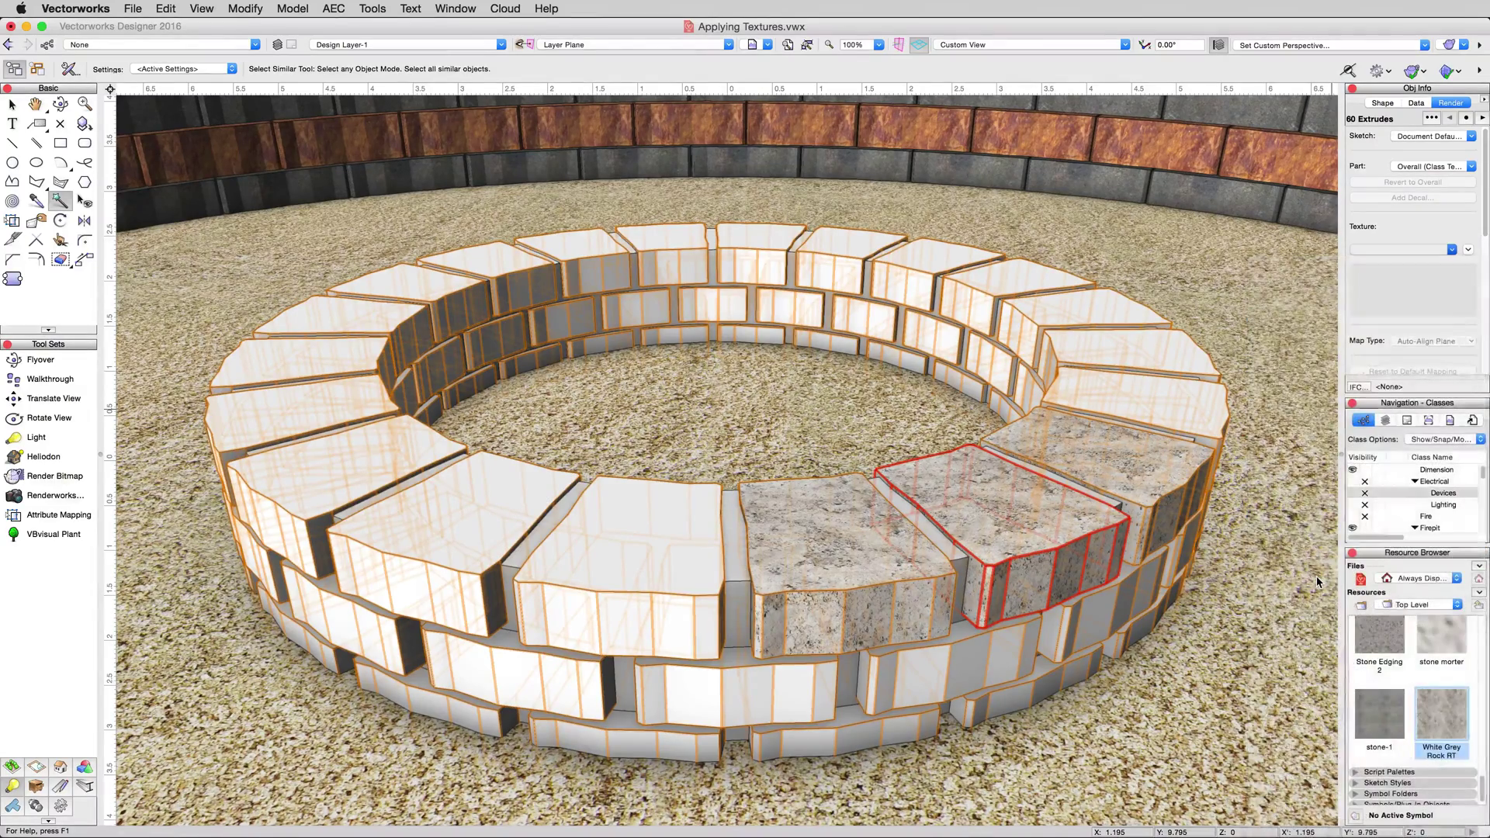
key("x")
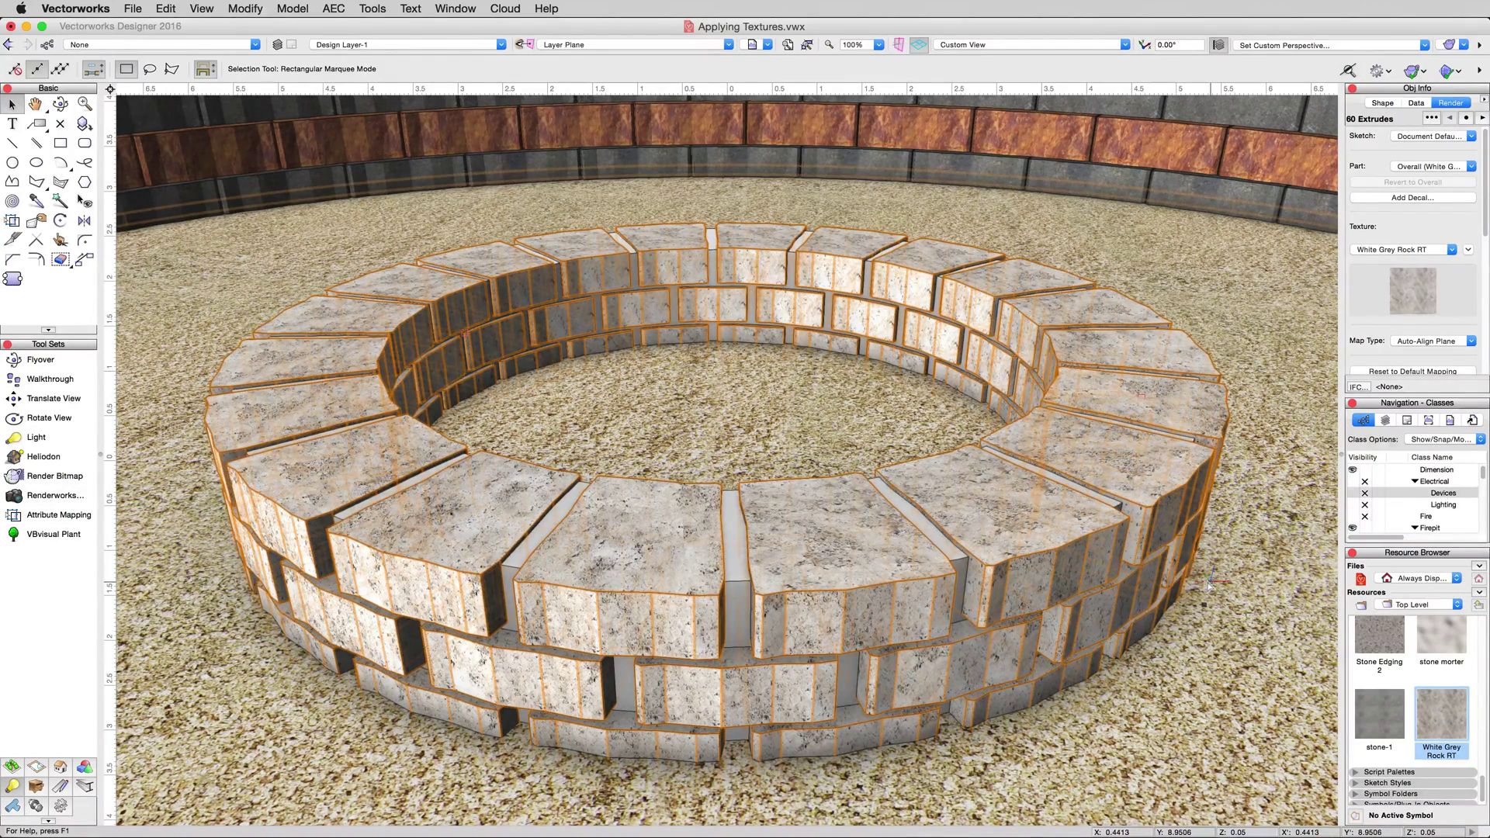
Hide the Stones class and select the mortar ring to check its Firepit - Mortar class.
scroll(1427, 495, "down", 1)
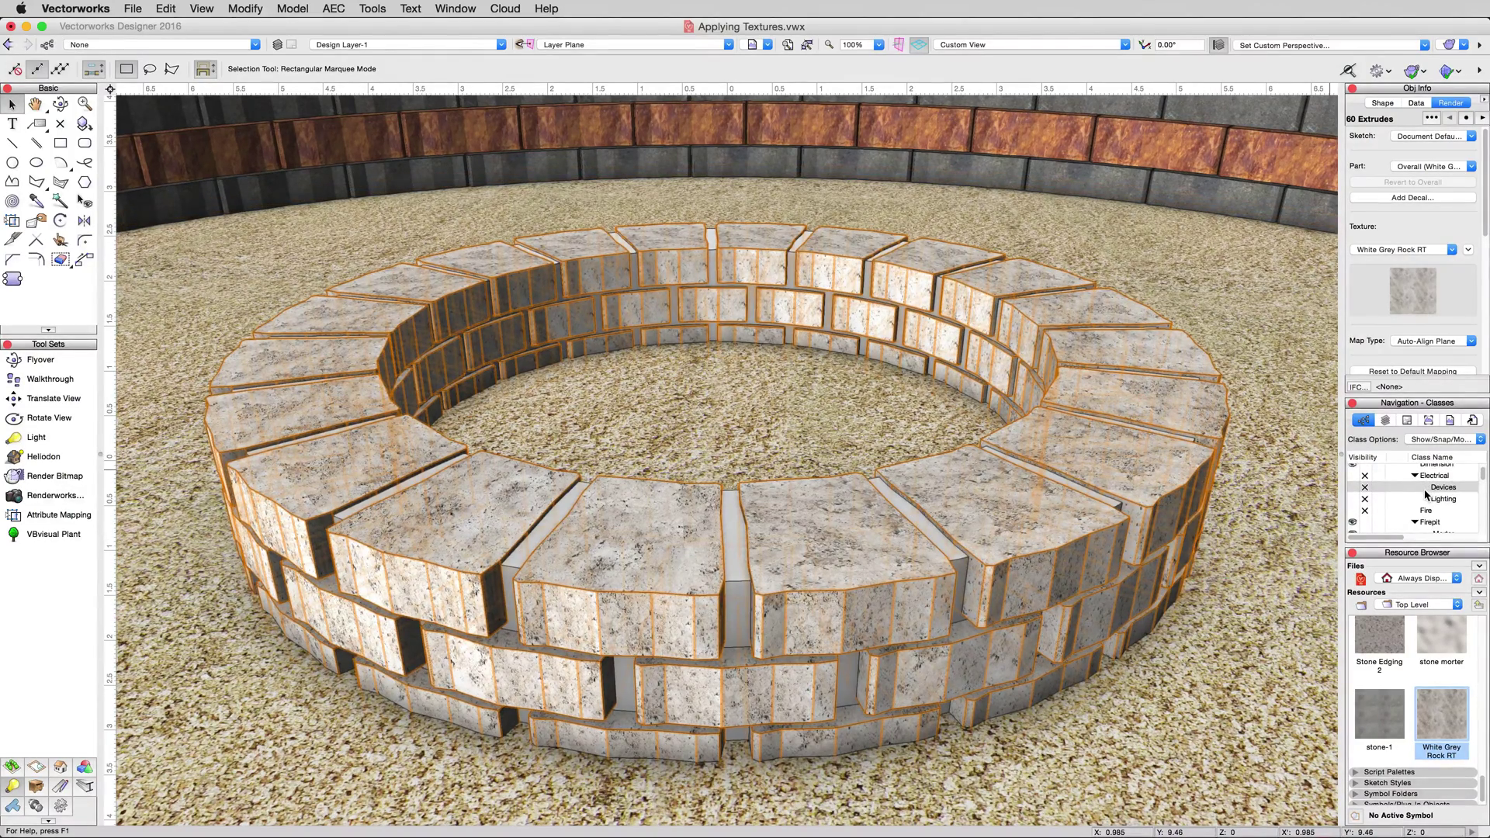
scroll(1428, 495, "down", 3)
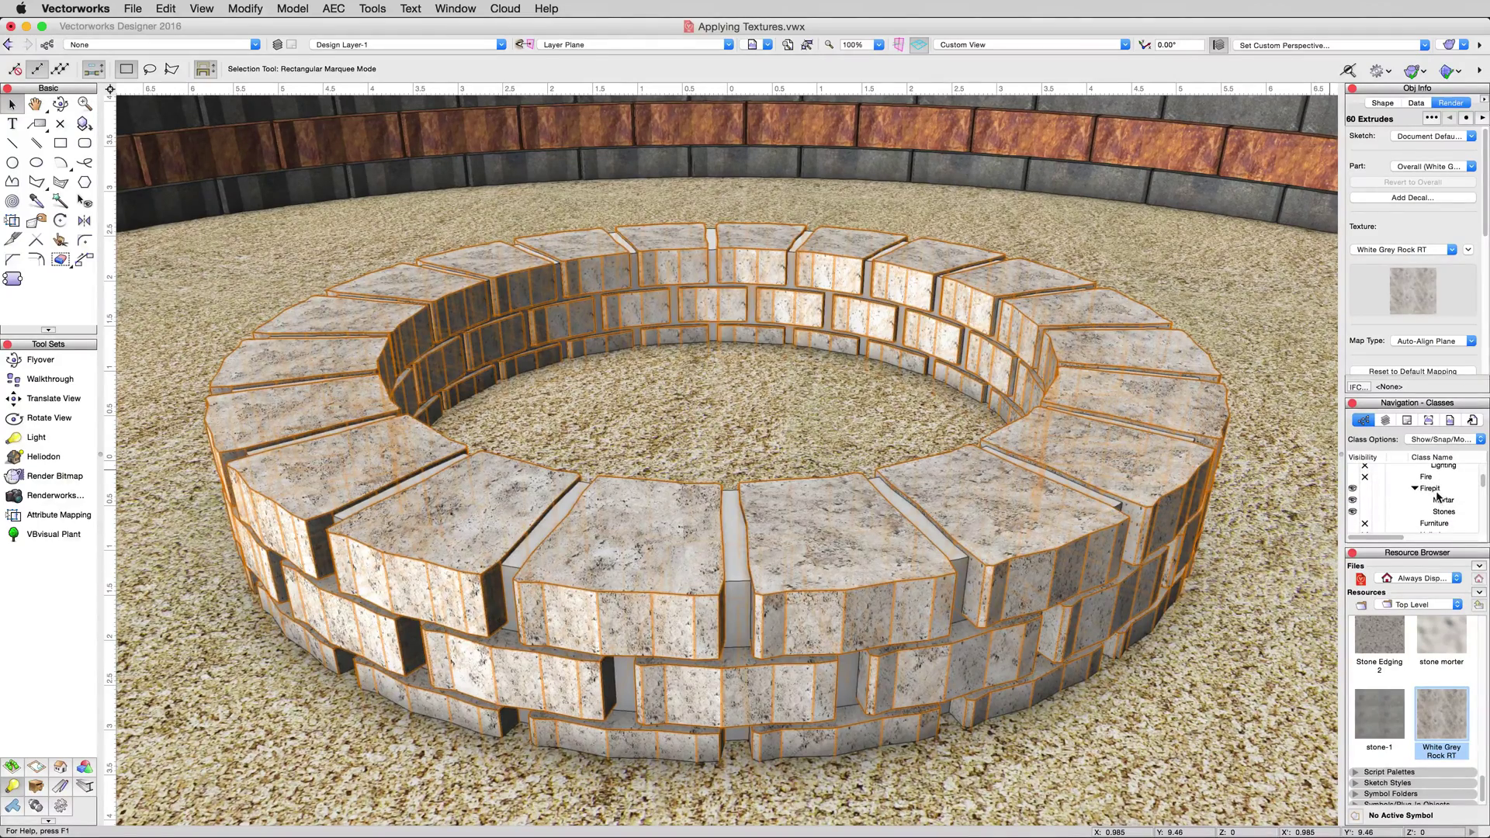
left_click(1365, 513)
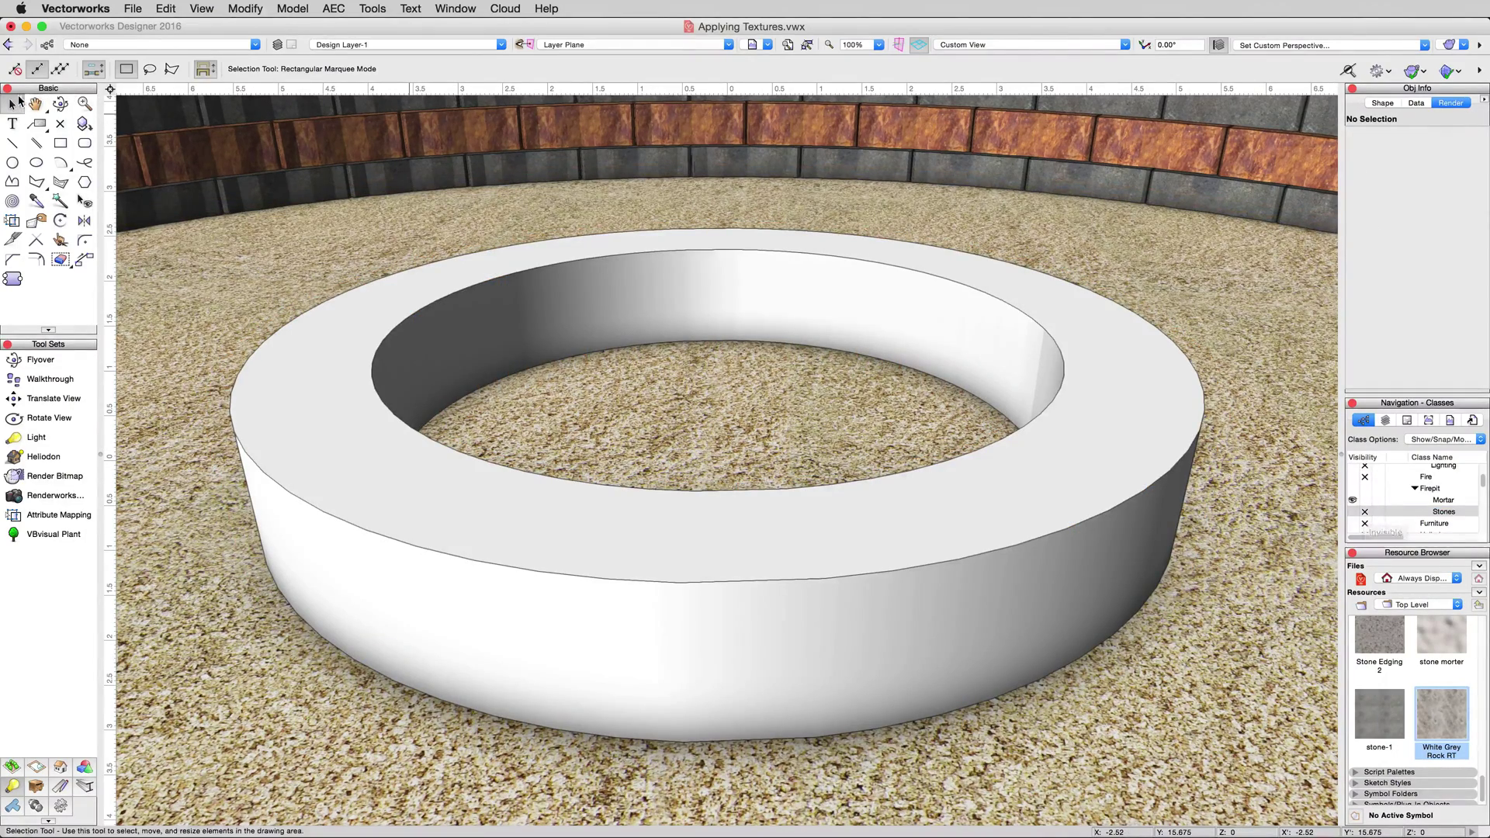
left_click(454, 504)
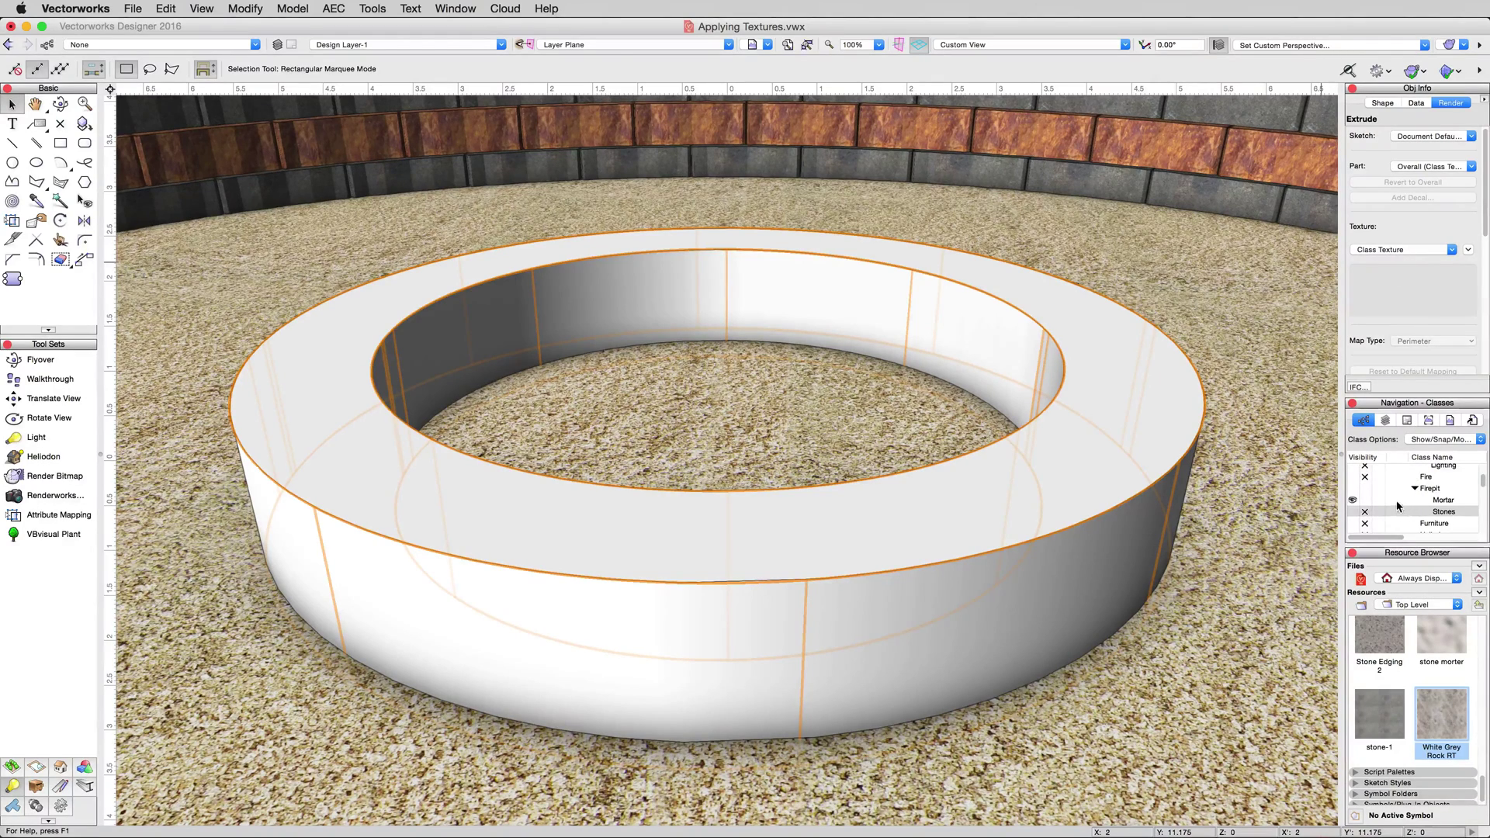
left_click(1376, 103)
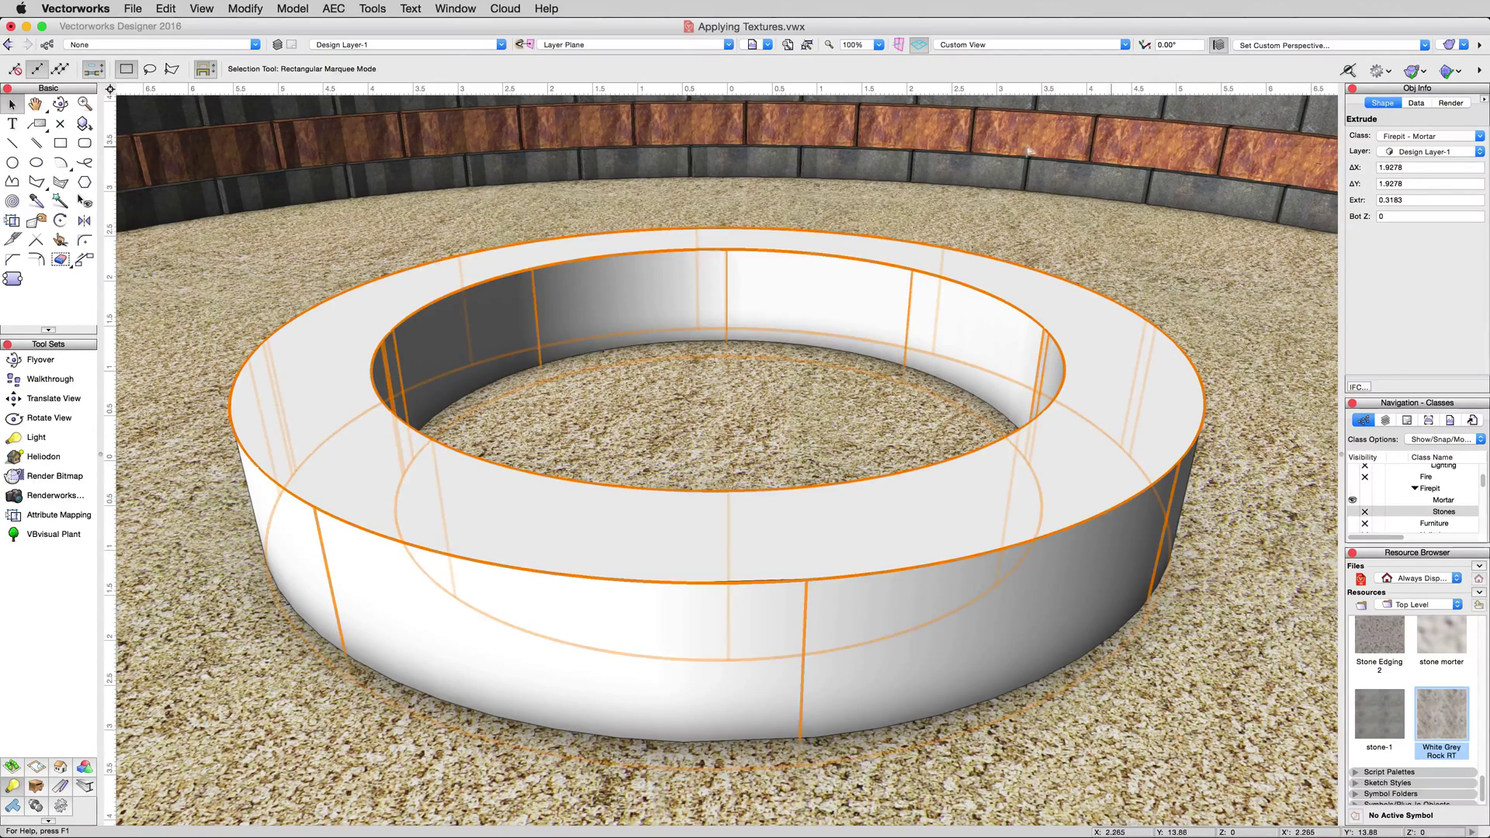
In Tools > Organization's Classes tab, edit the Firepit - Mortar class.
left_click(373, 8)
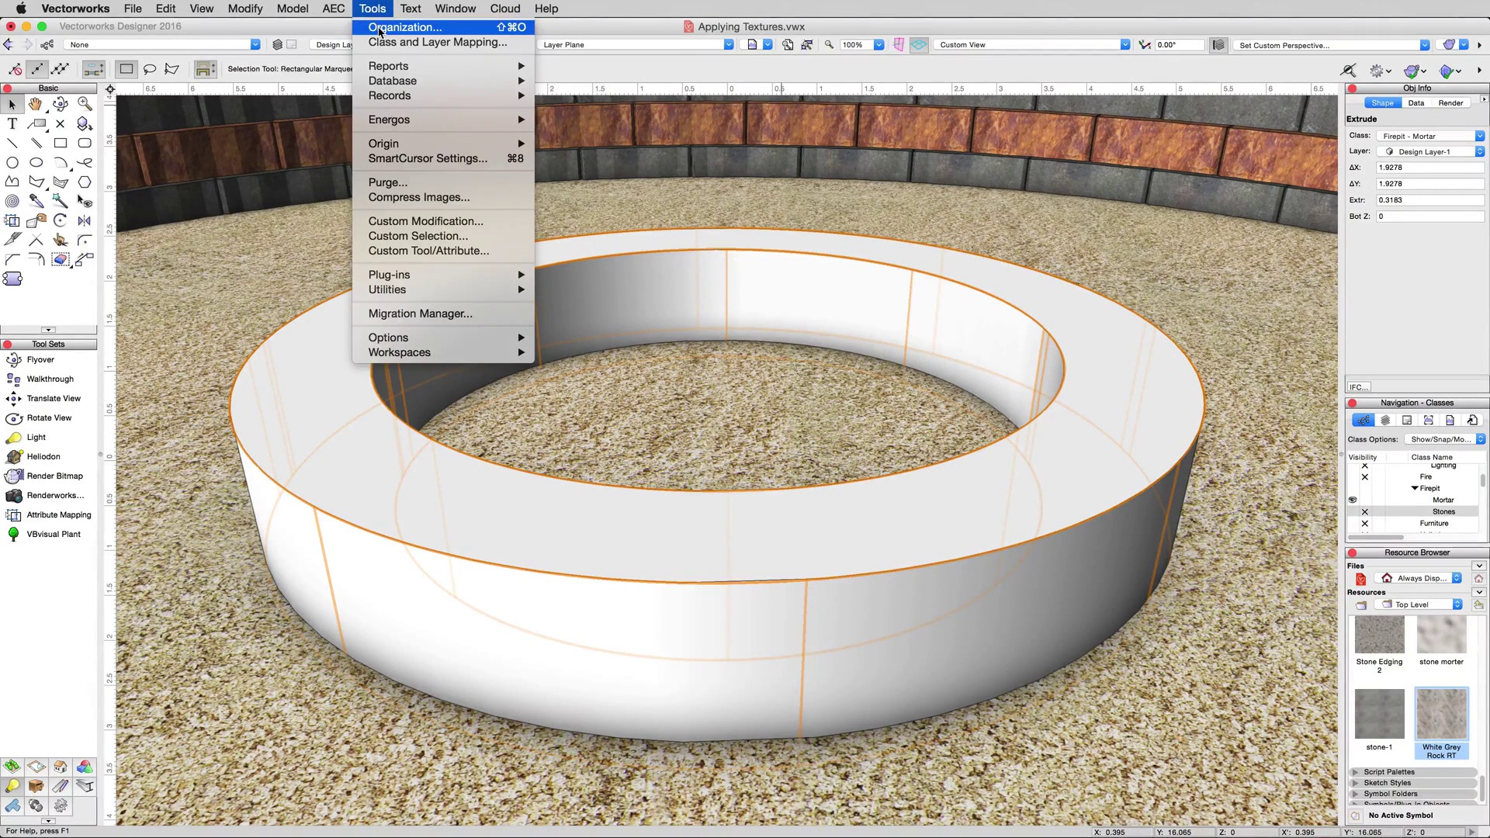
left_click(385, 28)
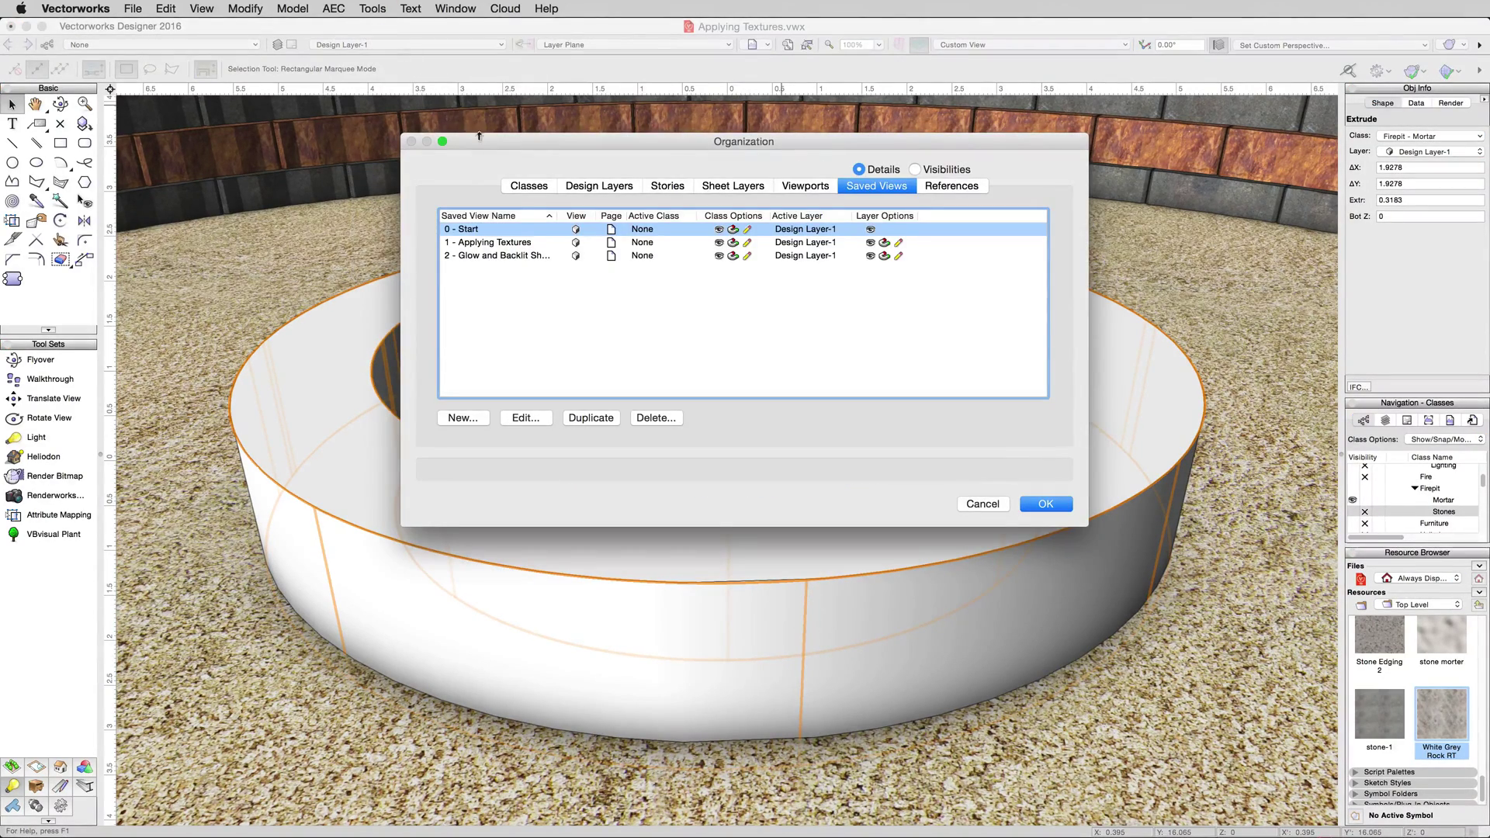
left_click(528, 185)
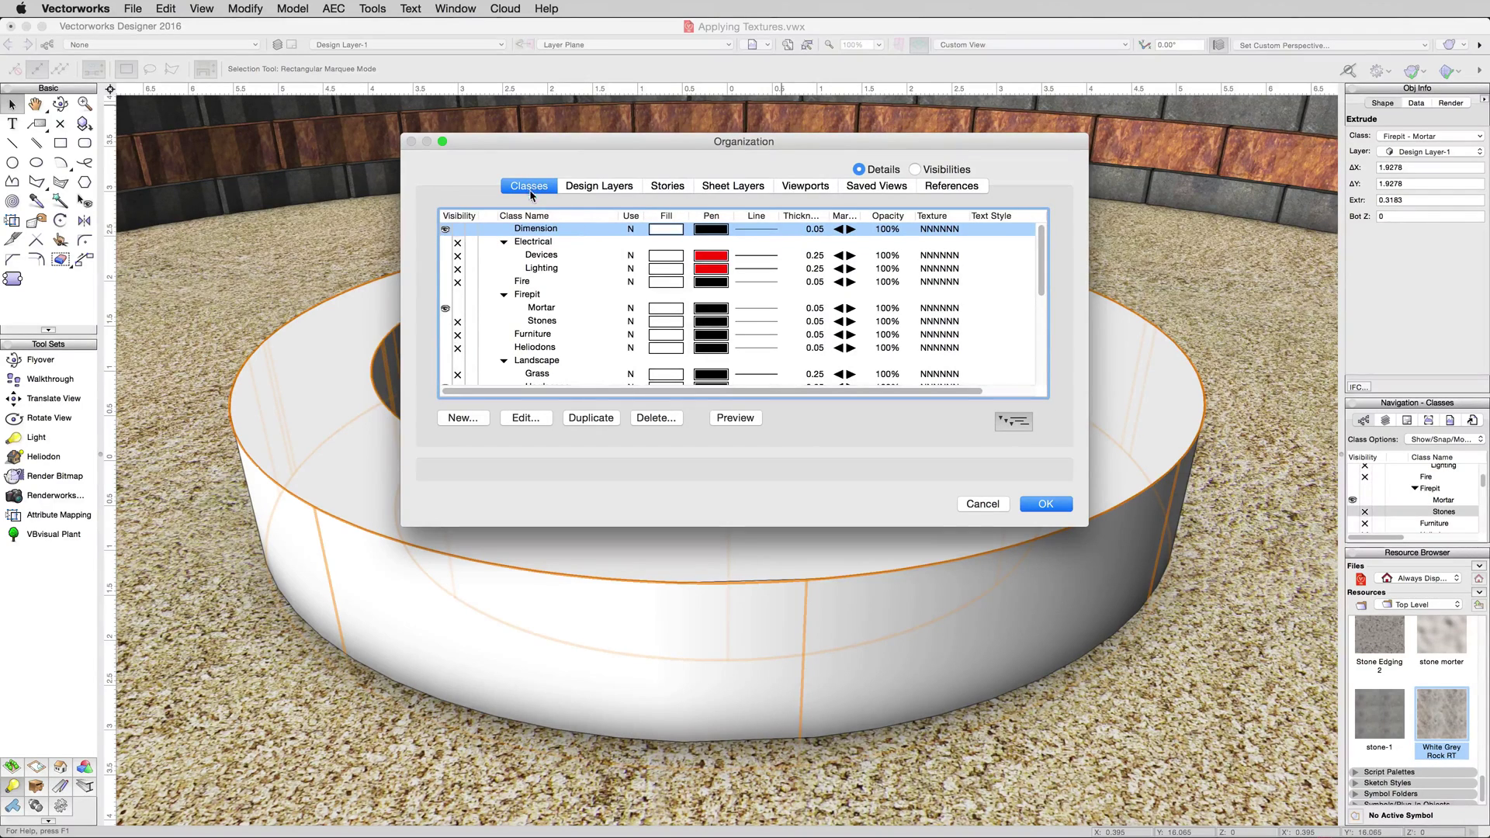
left_click(542, 310)
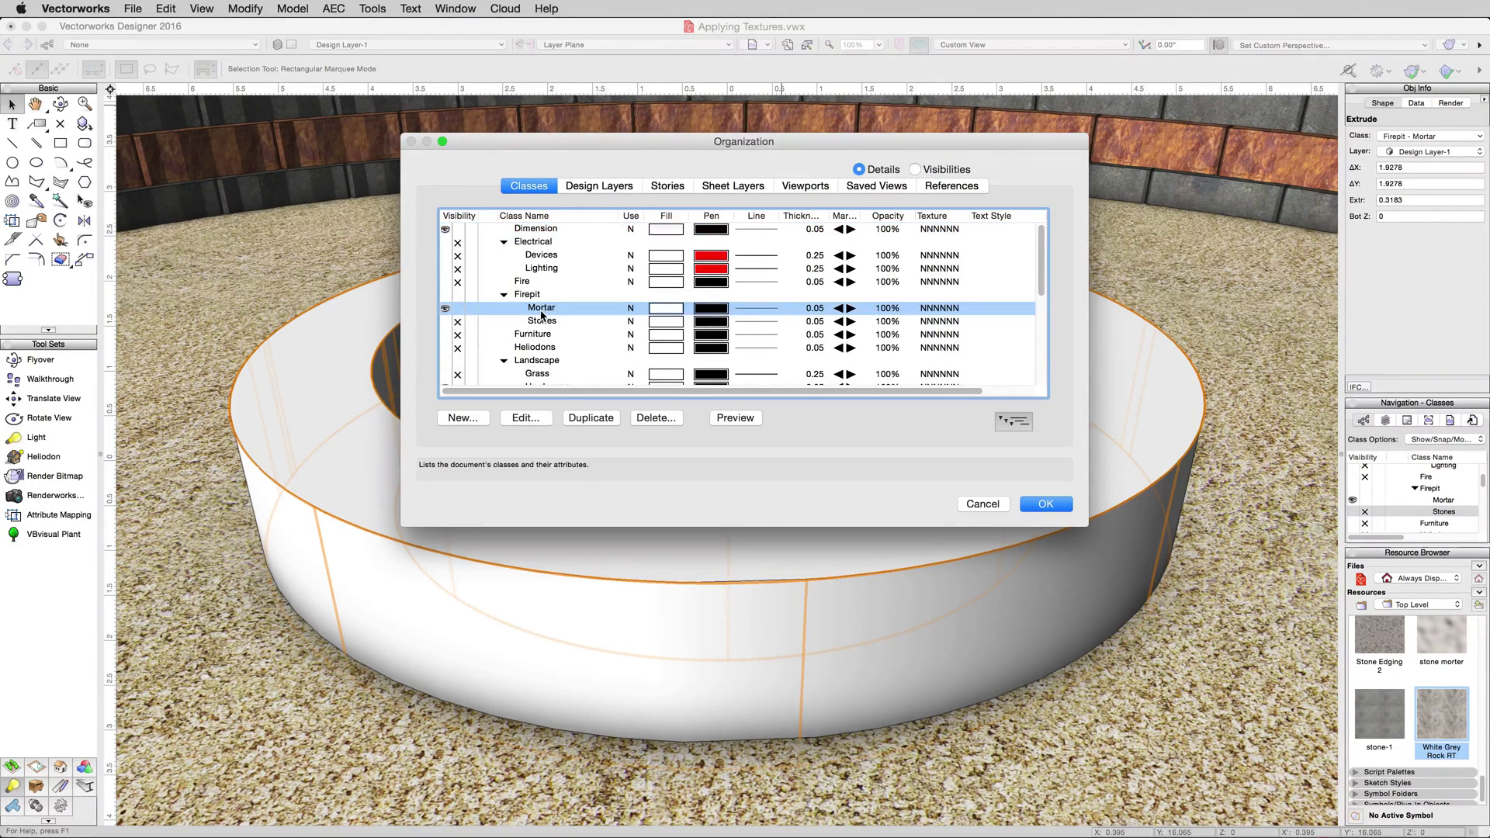
left_click(525, 418)
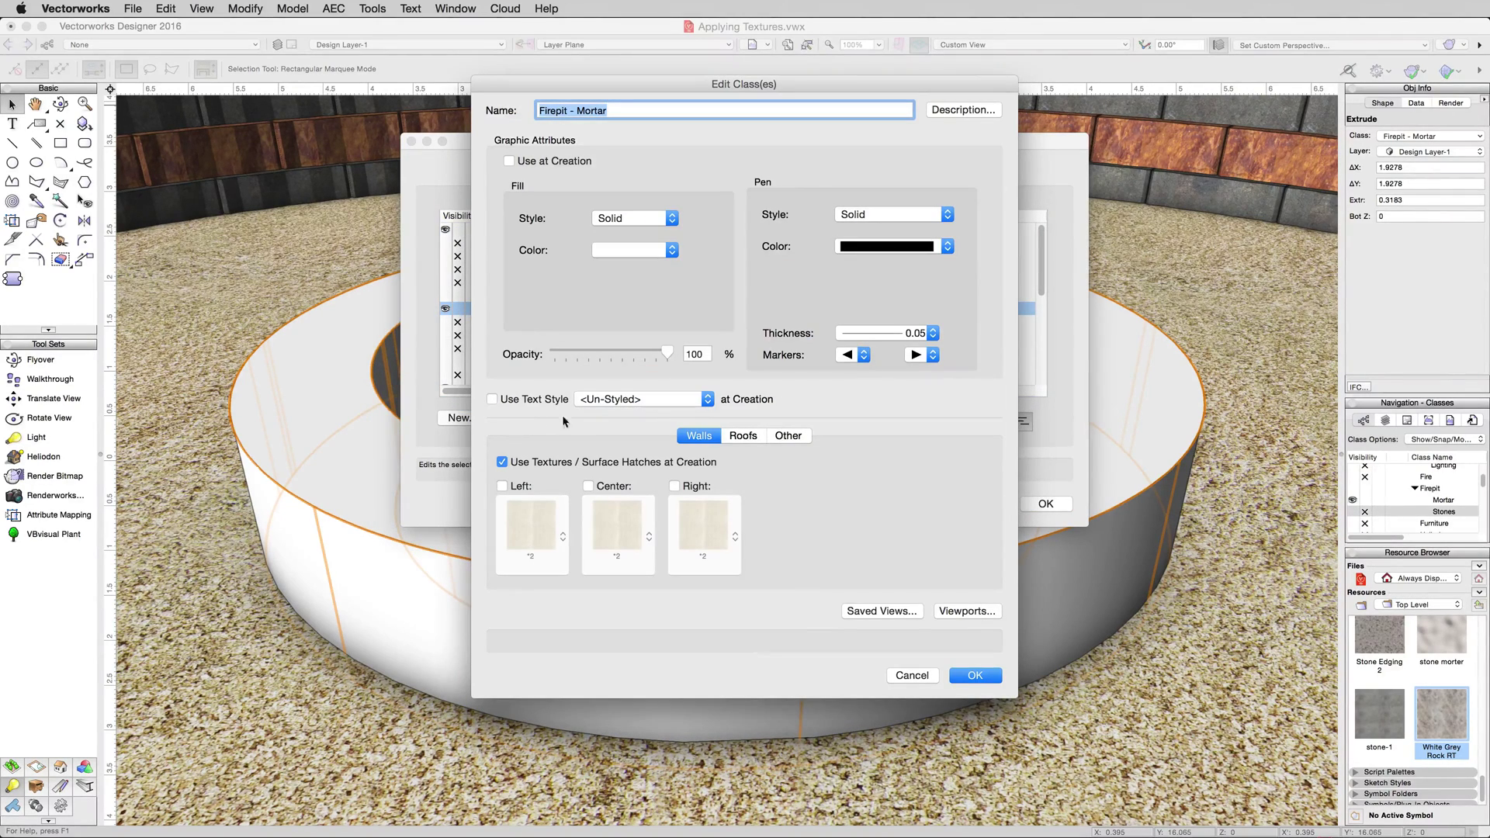
Enable a texture for Other objects in the class and choose 'stone morter'.
left_click(790, 437)
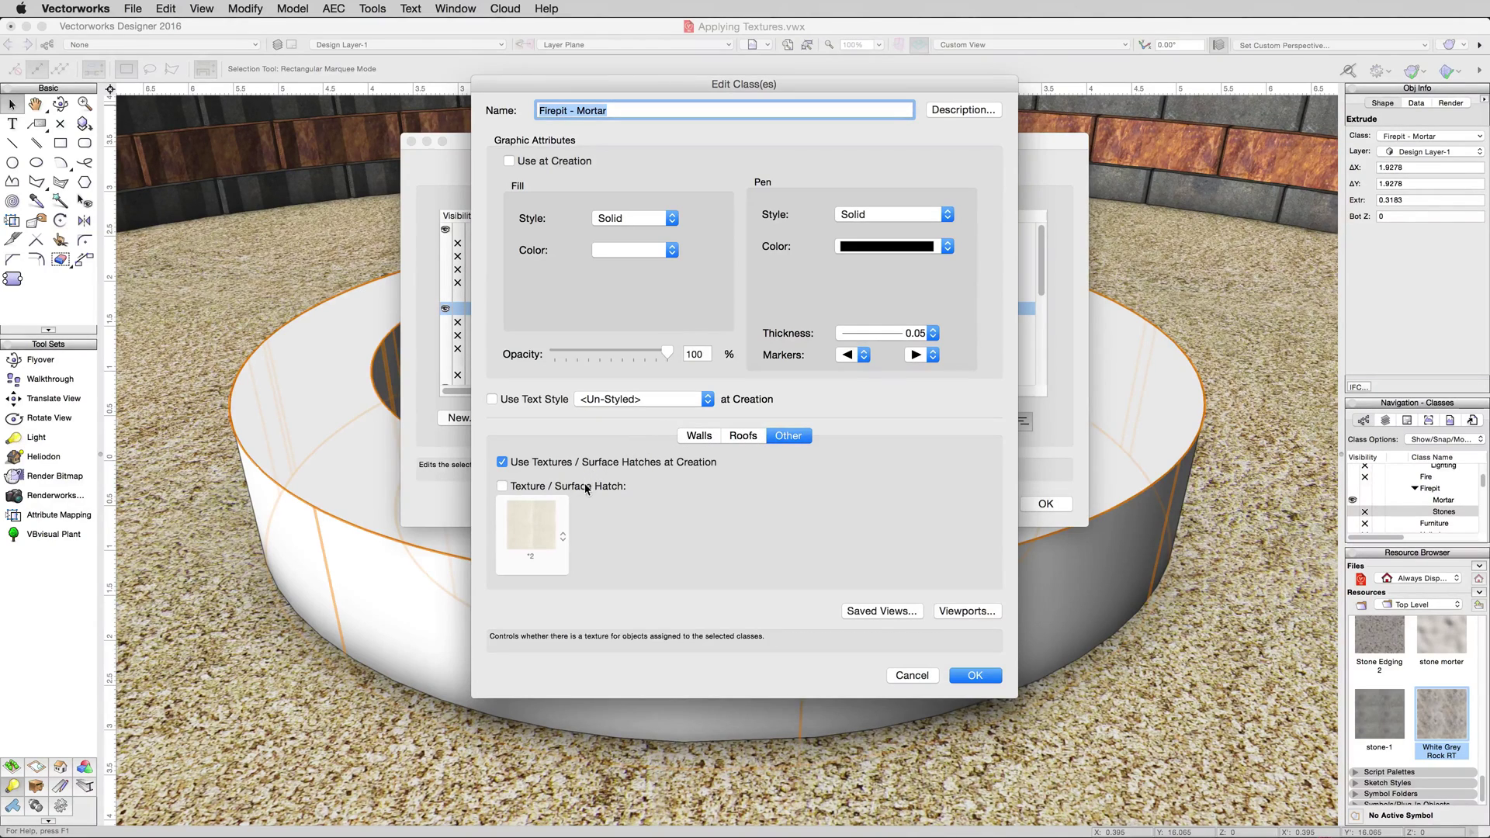
left_click(716, 438)
left_click(737, 439)
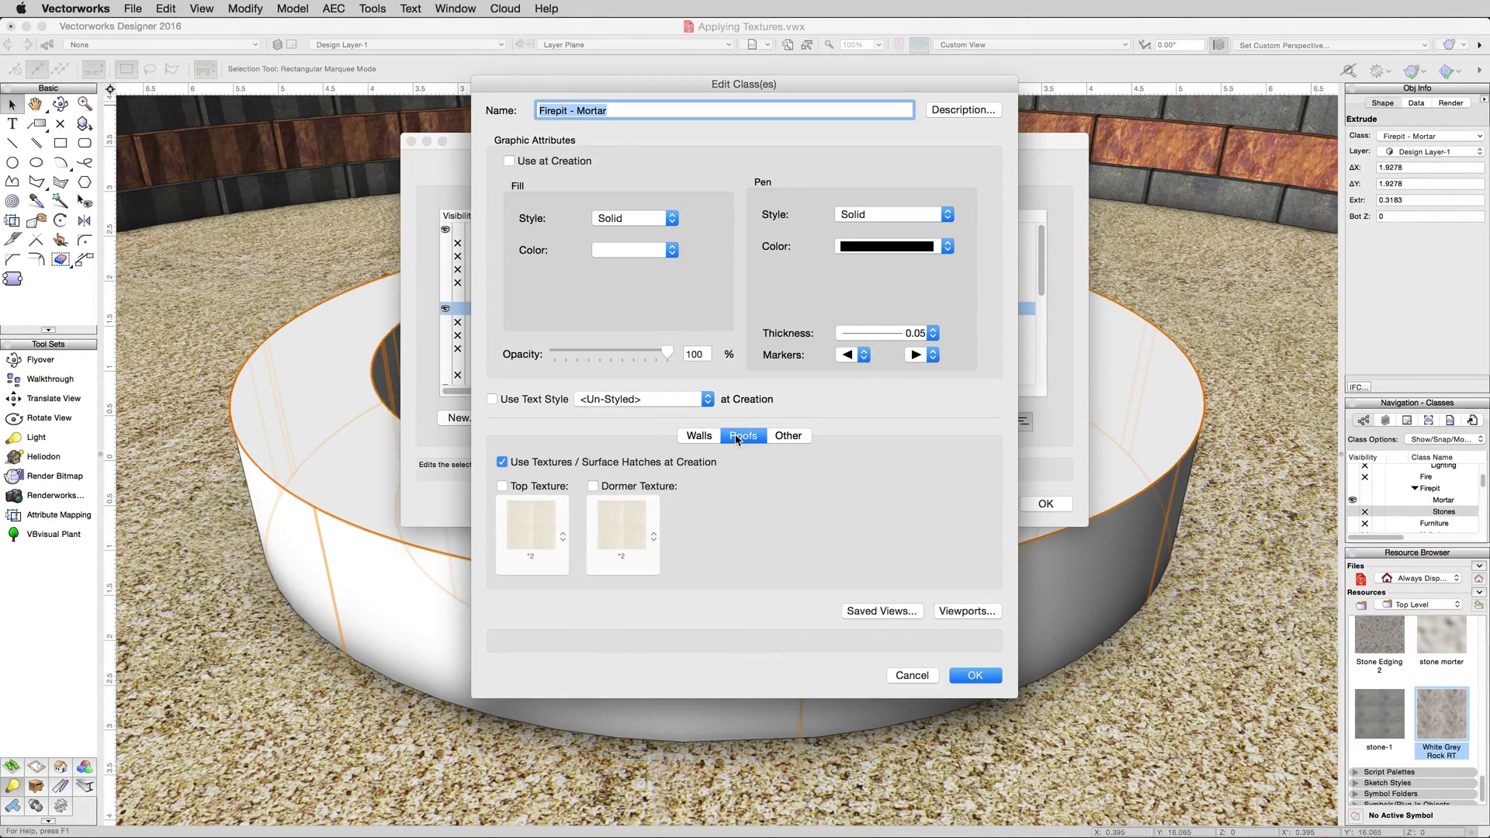
left_click(774, 439)
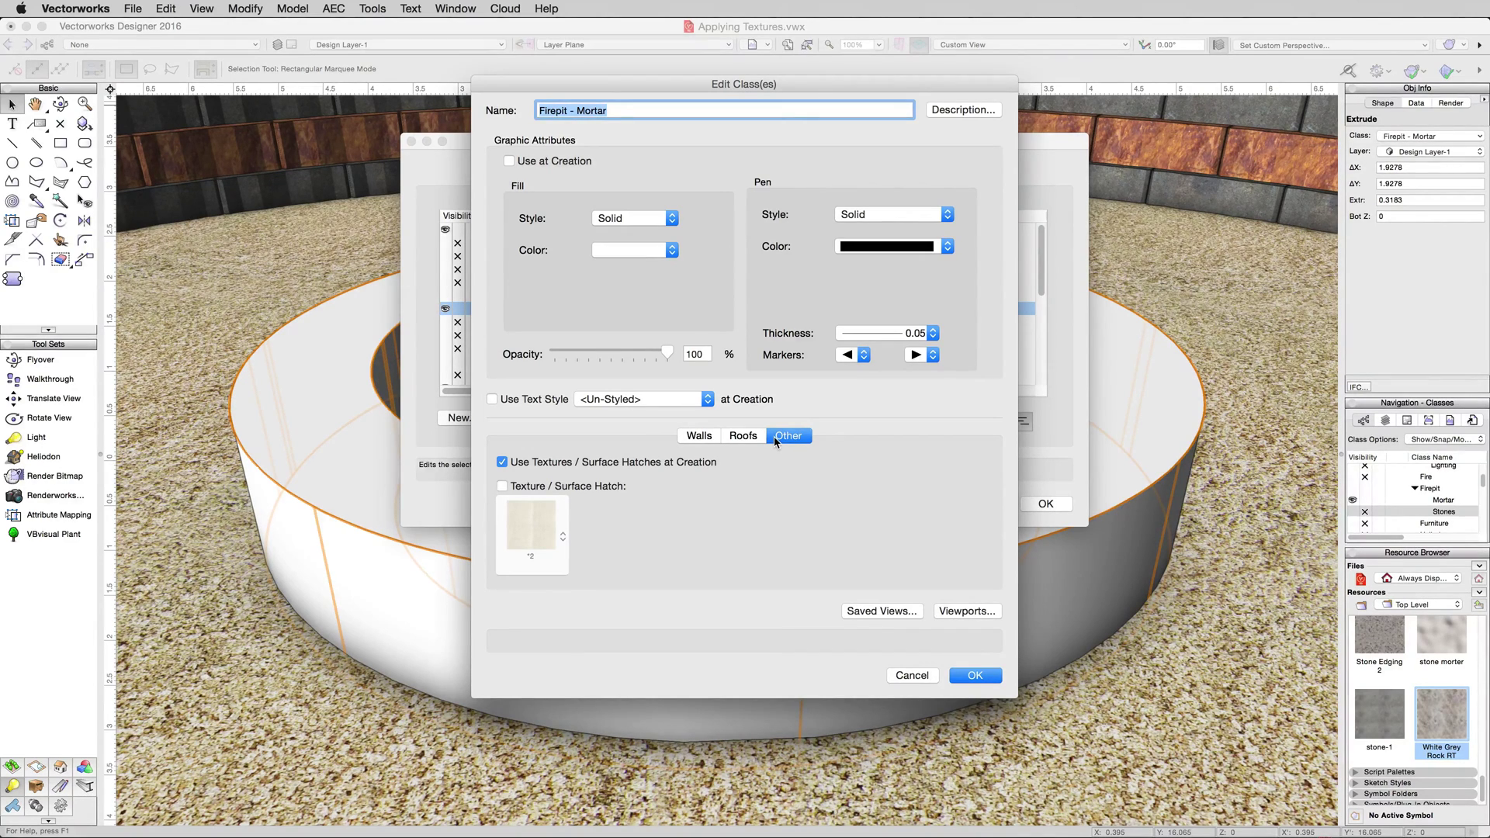
left_click(554, 489)
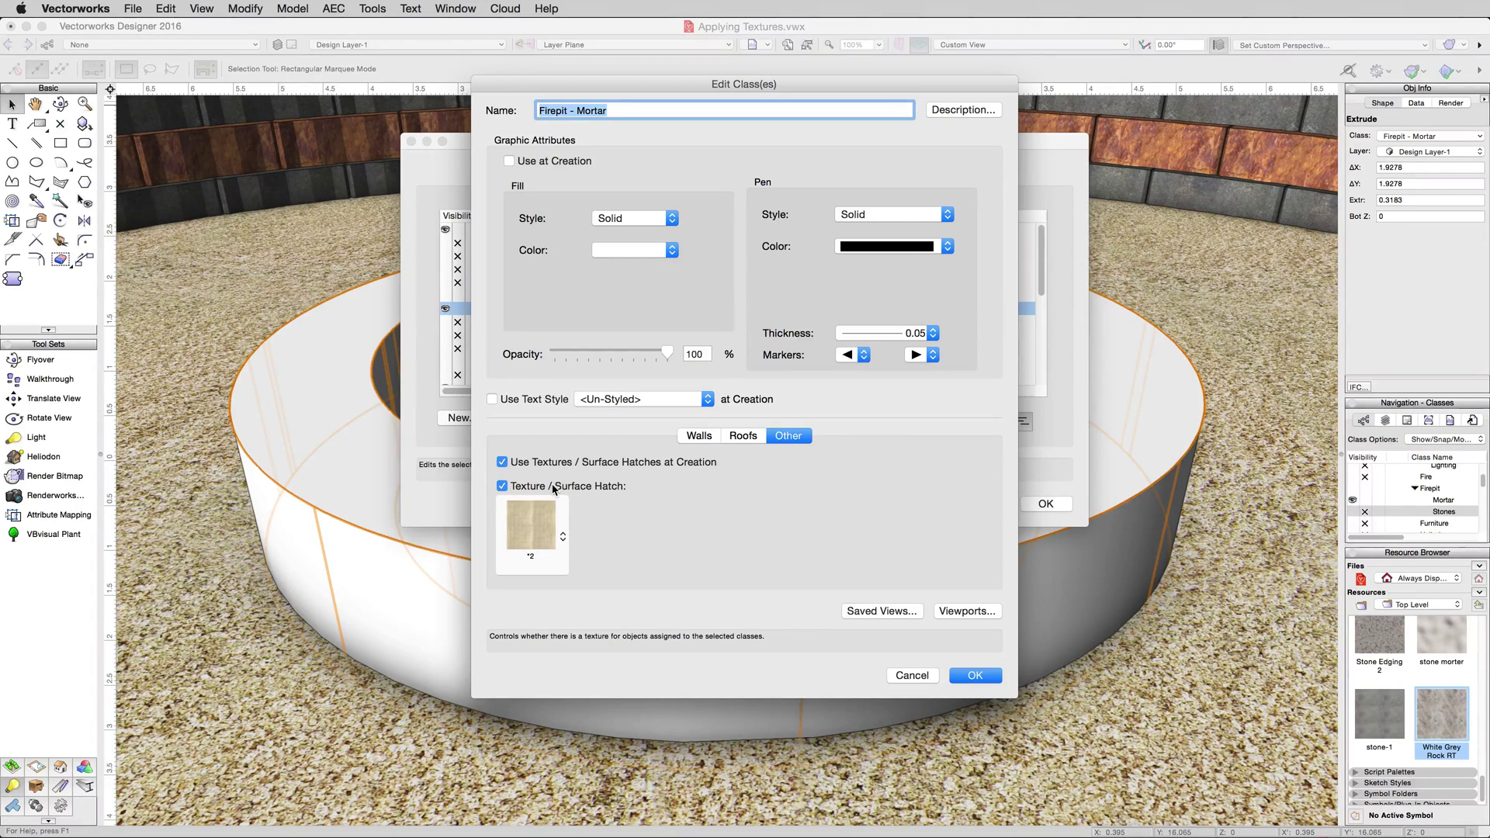
left_click(564, 535)
scroll(602, 564, "down", 2)
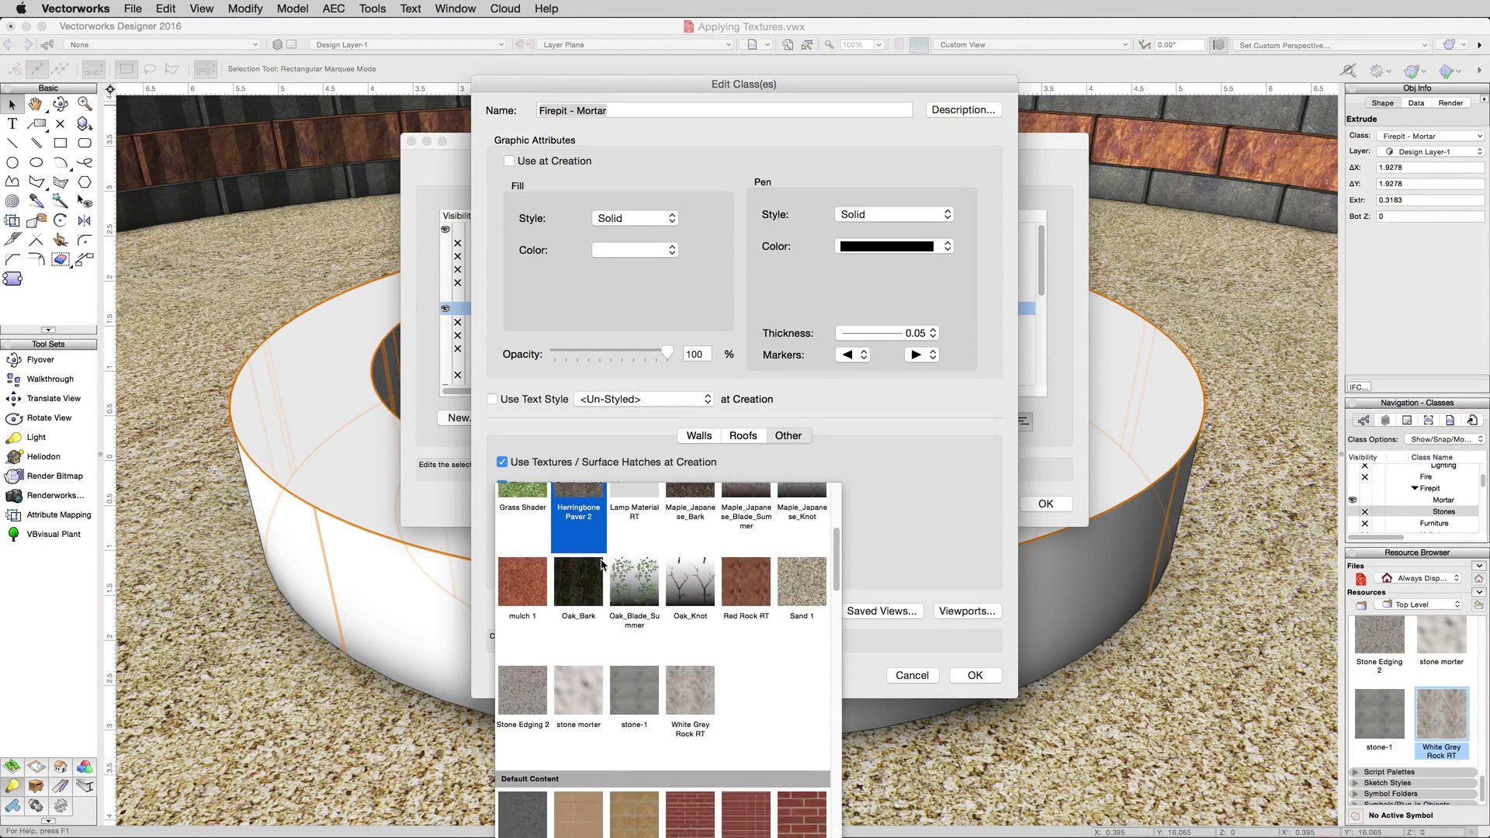
left_click(581, 691)
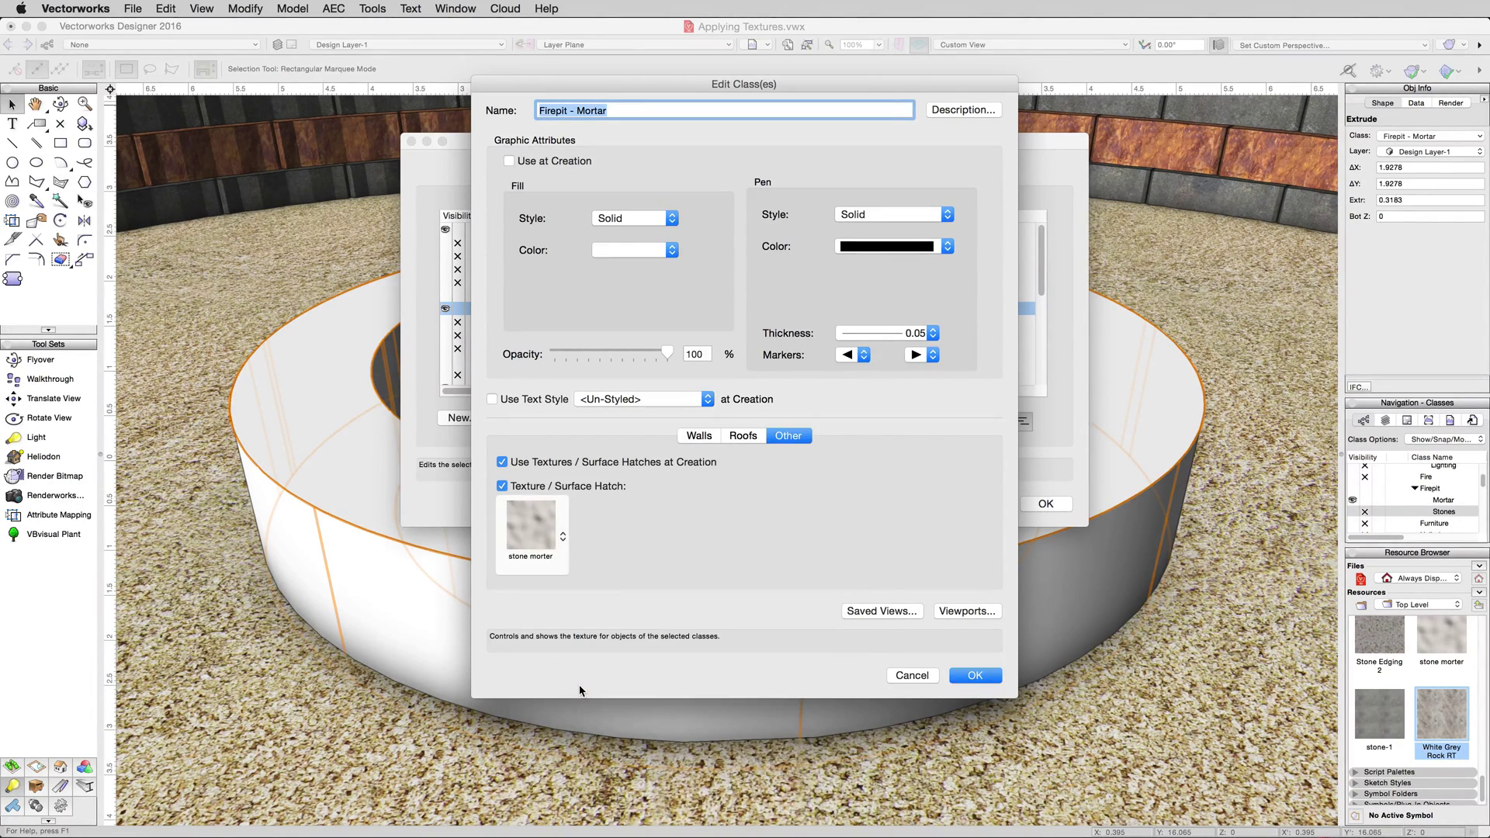
left_click(960, 674)
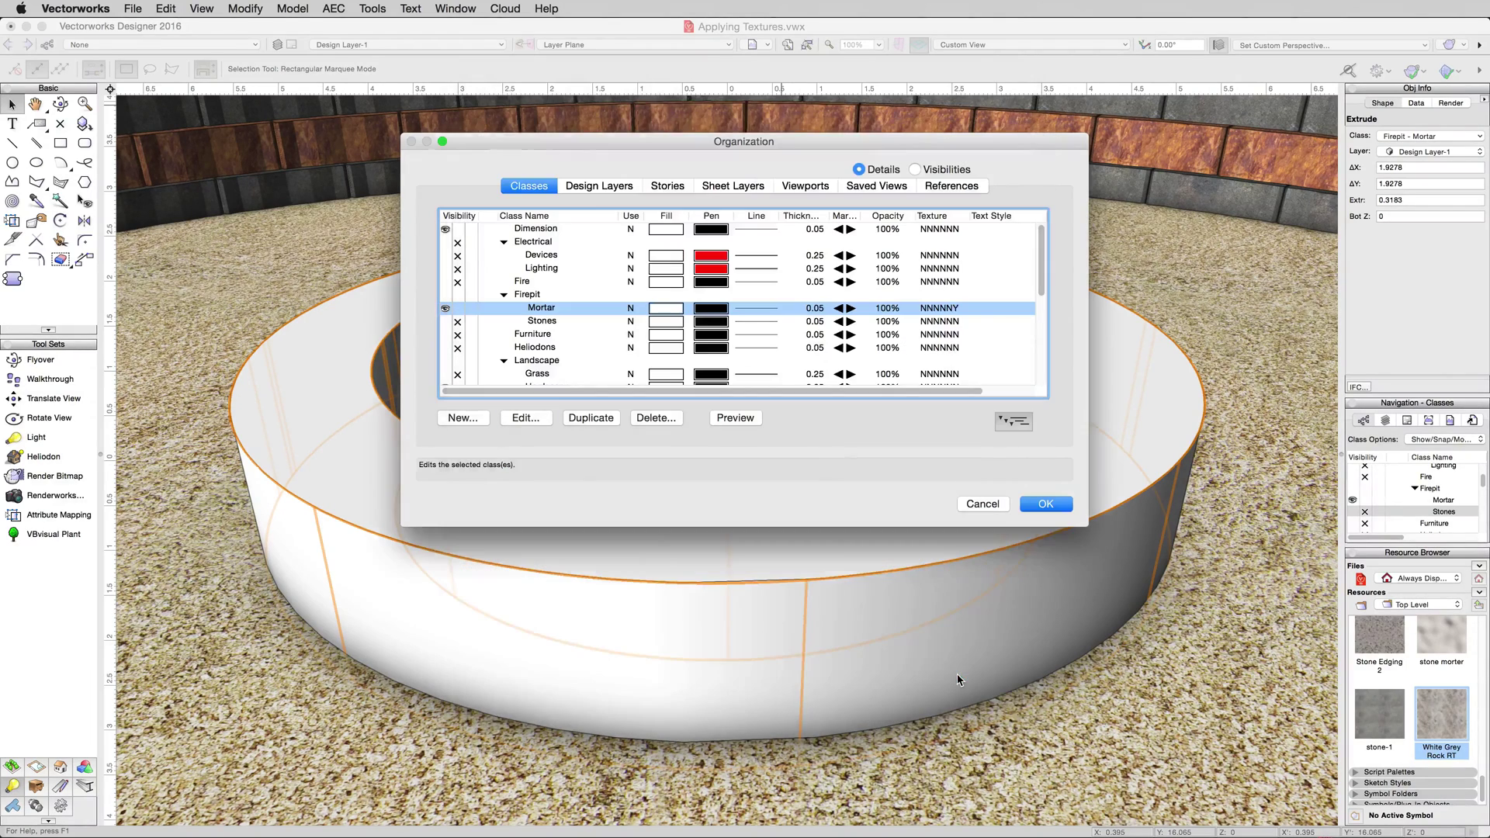
Close Organization and give the ring's Sides part the *2 texture in the Render tab.
left_click(1045, 504)
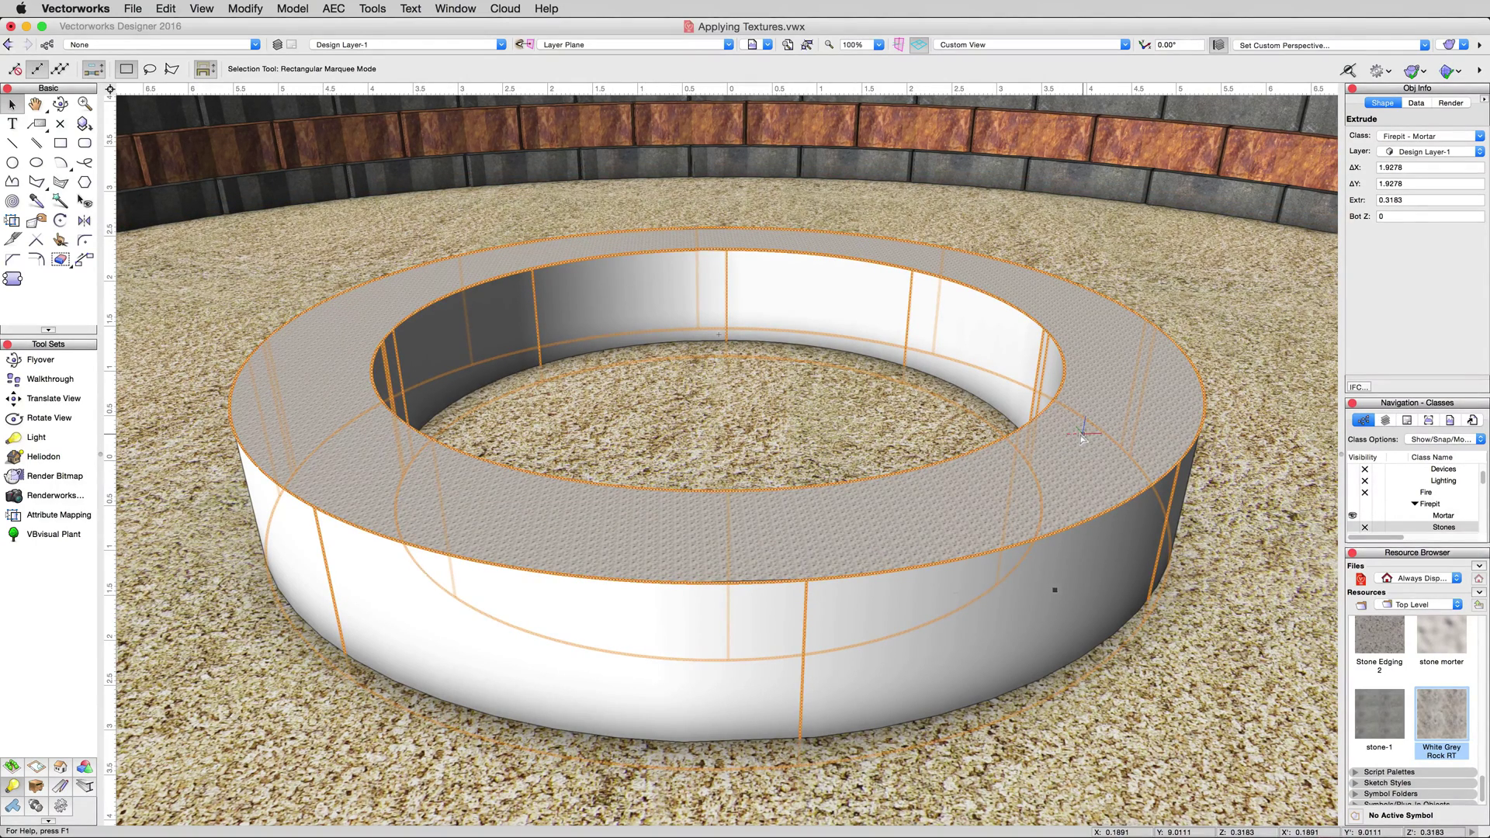
left_click(1449, 103)
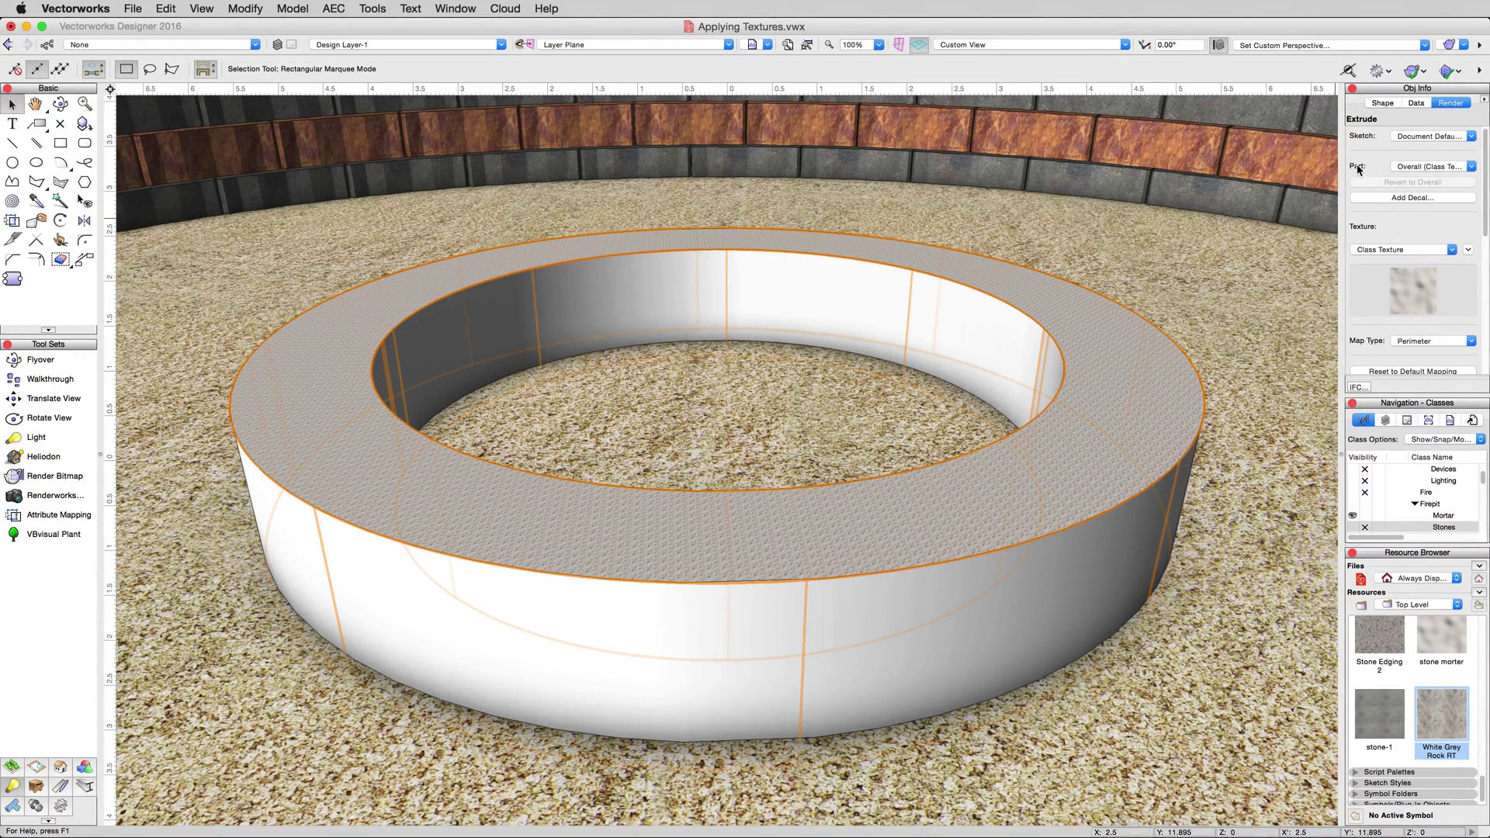
left_click(1408, 169)
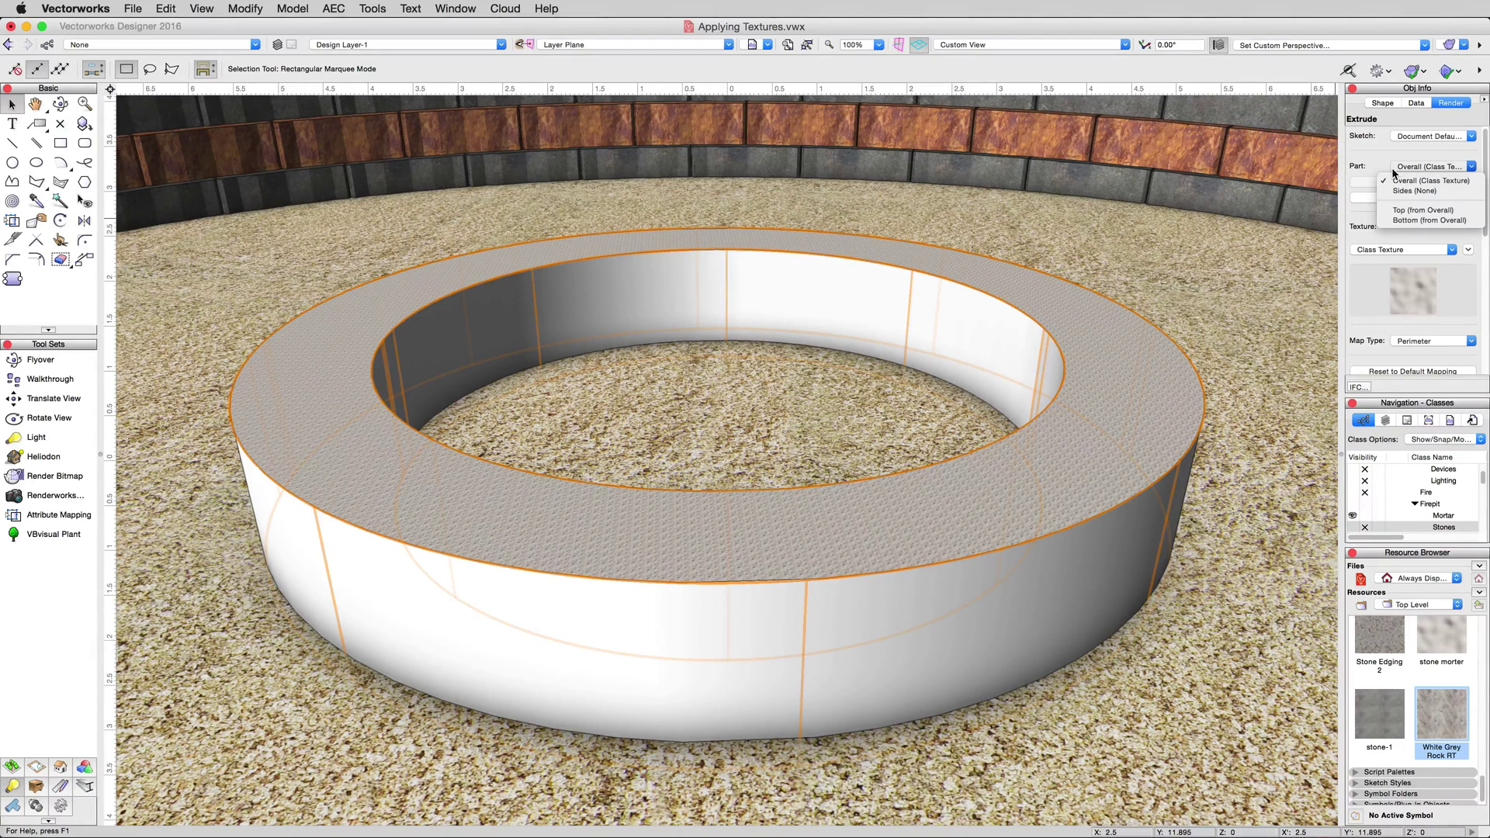
left_click(1407, 190)
left_click(1368, 247)
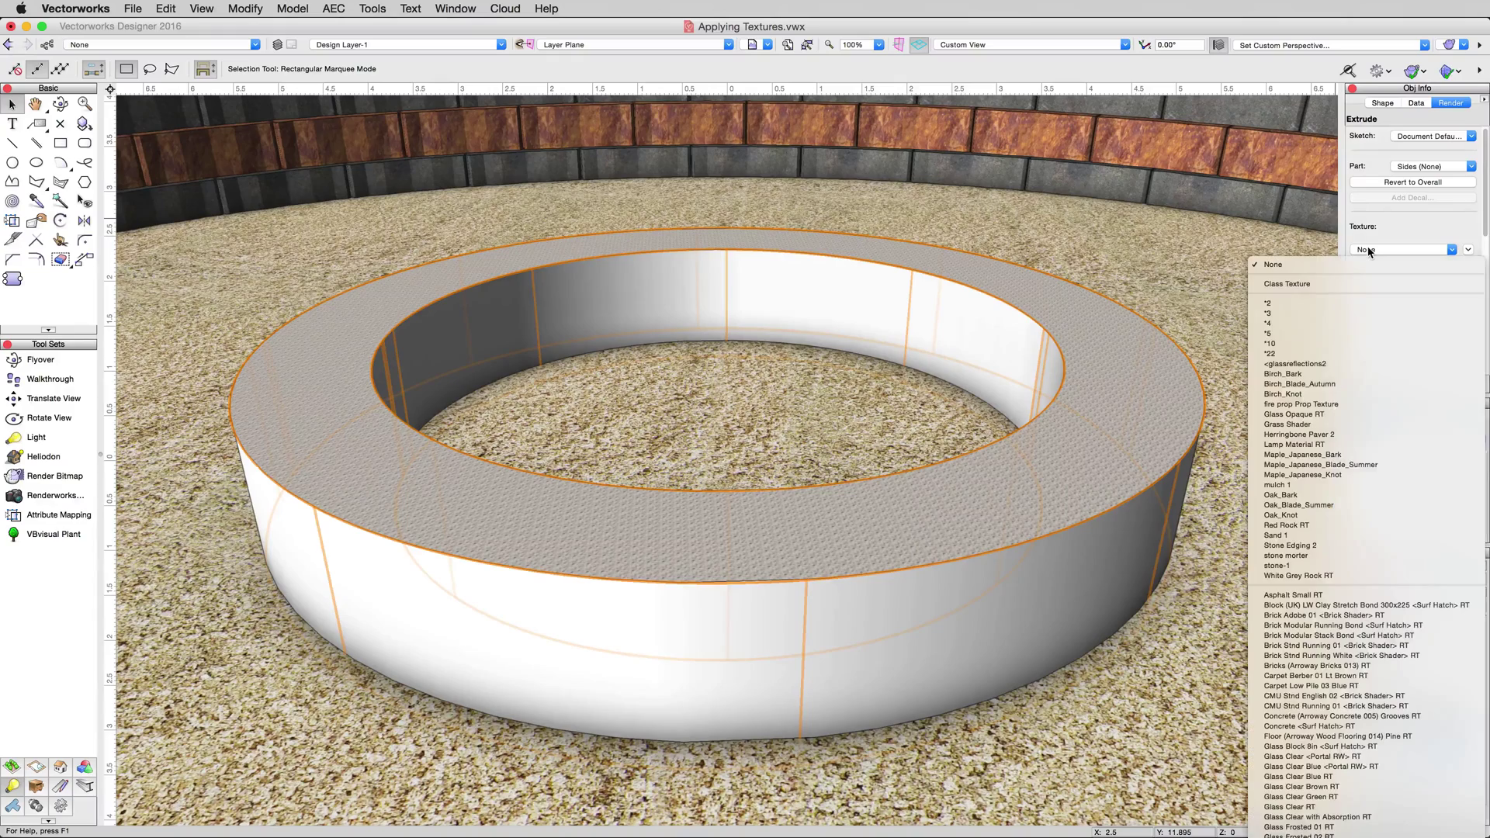
left_click(1297, 304)
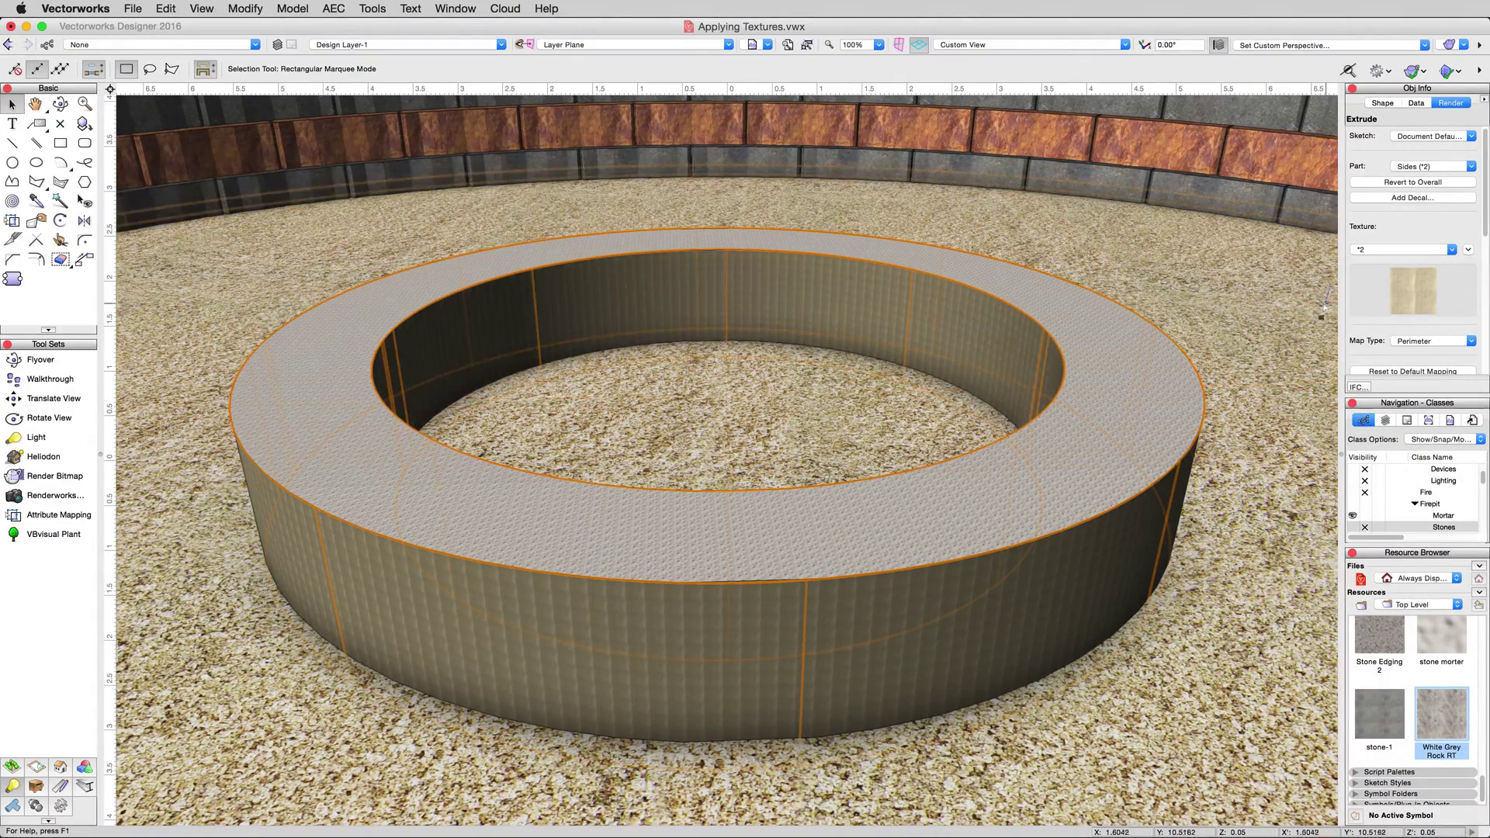
Revert the ring's Sides to the Overall class texture.
left_click(1420, 167)
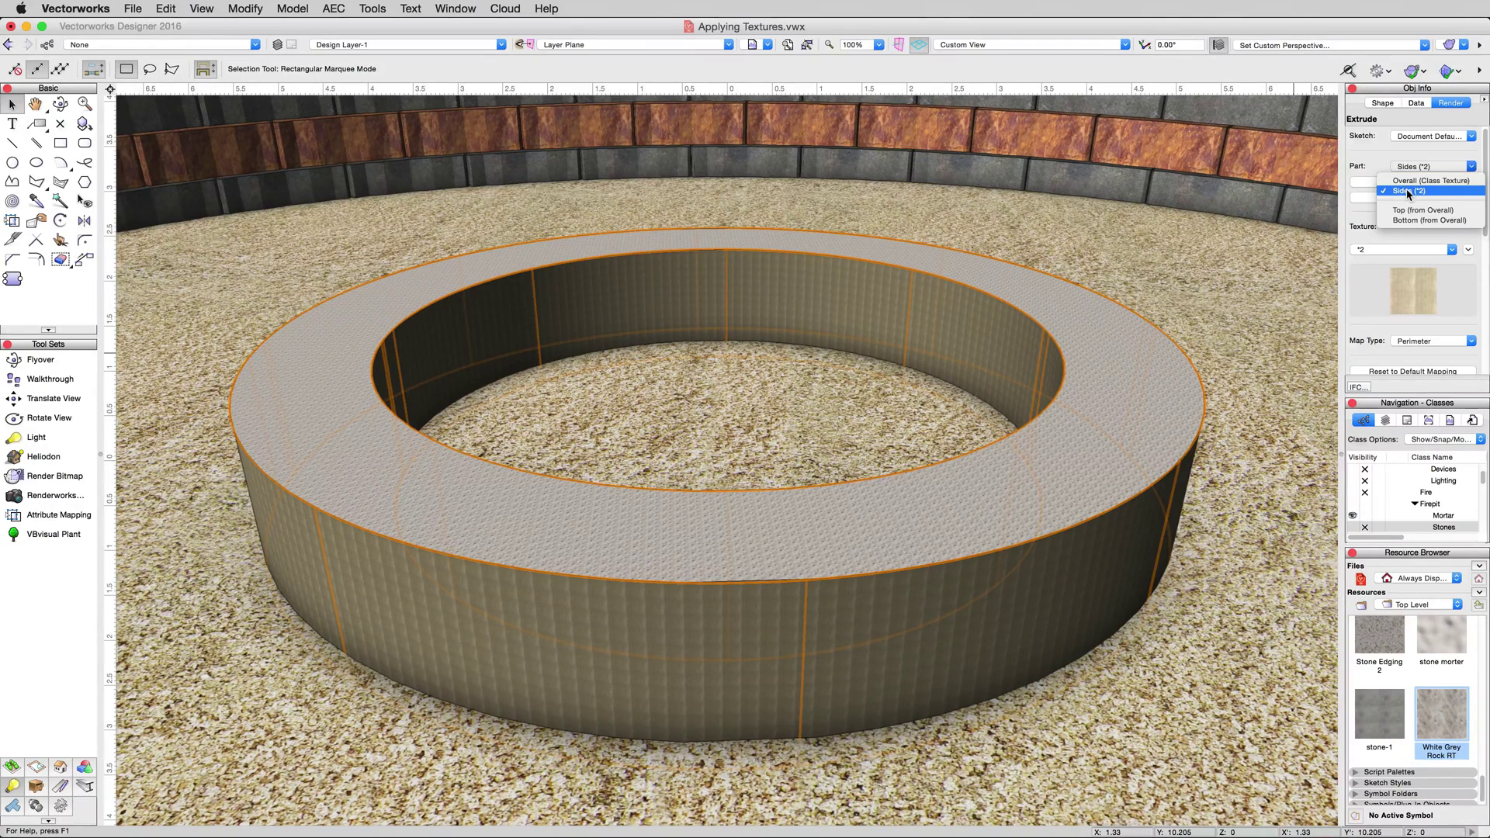
left_click(1408, 191)
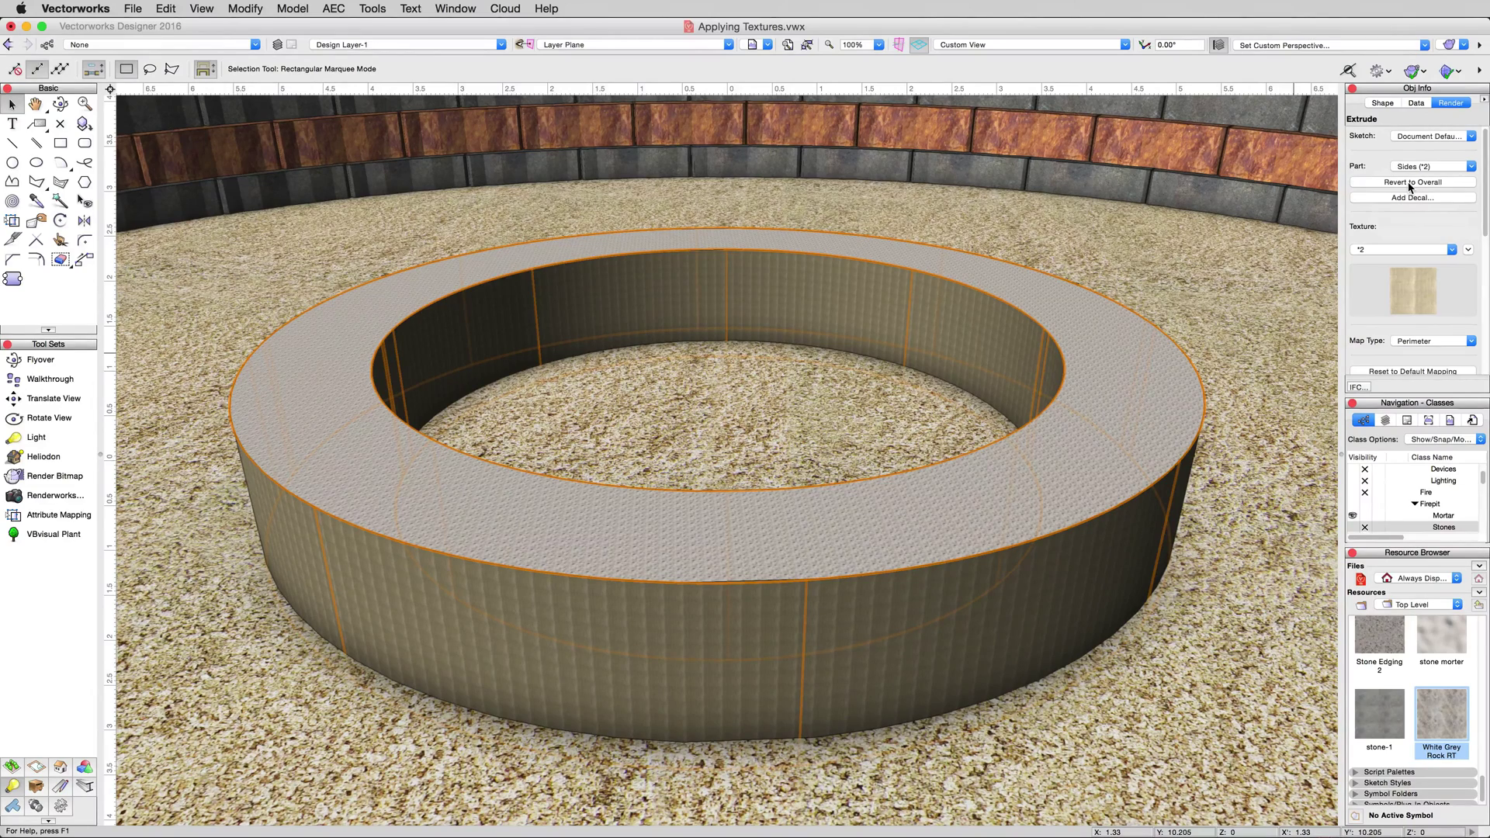
left_click(1411, 186)
left_click(1417, 166)
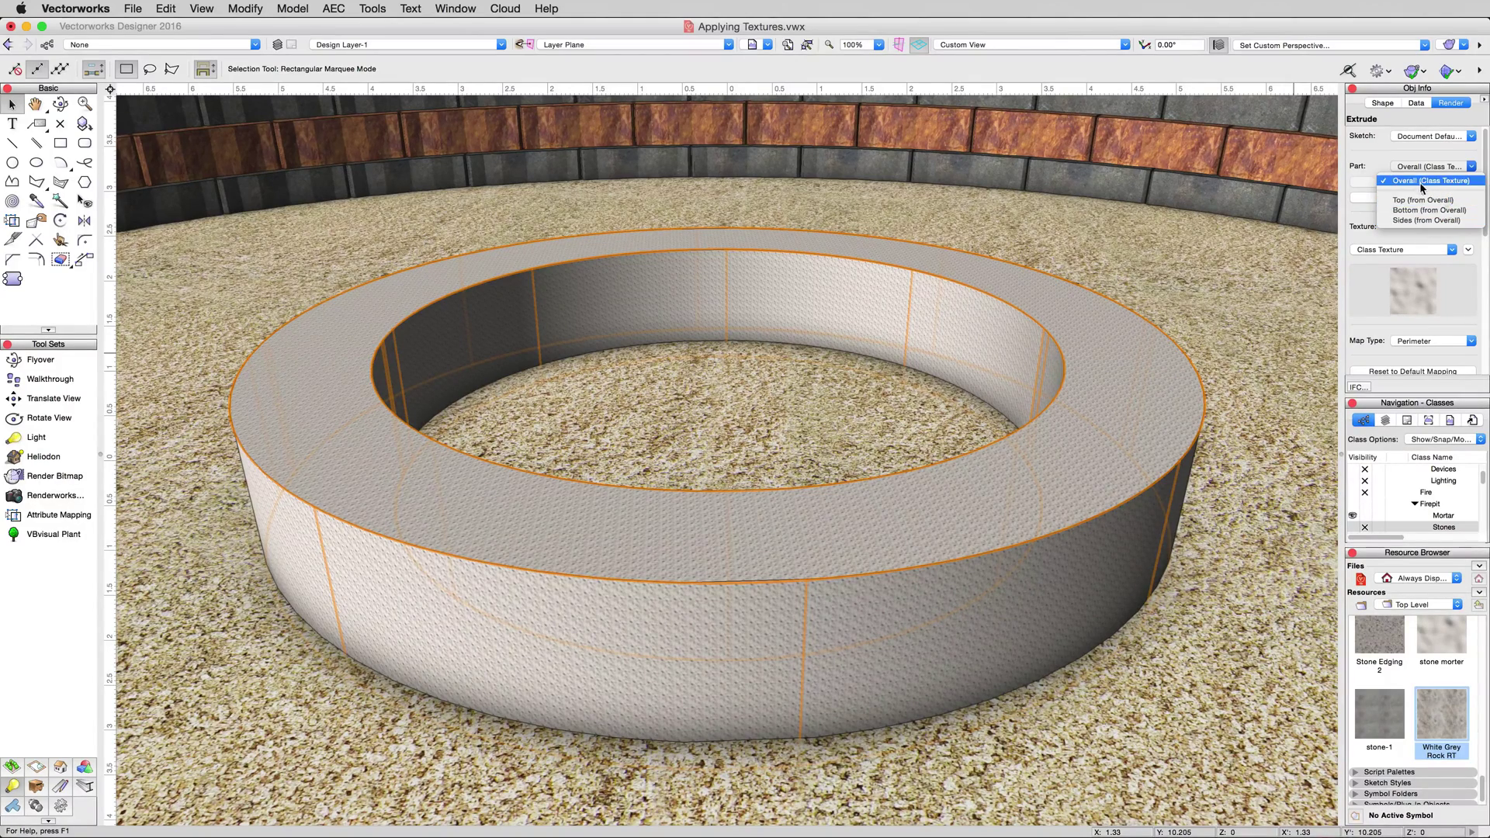
left_click(1367, 167)
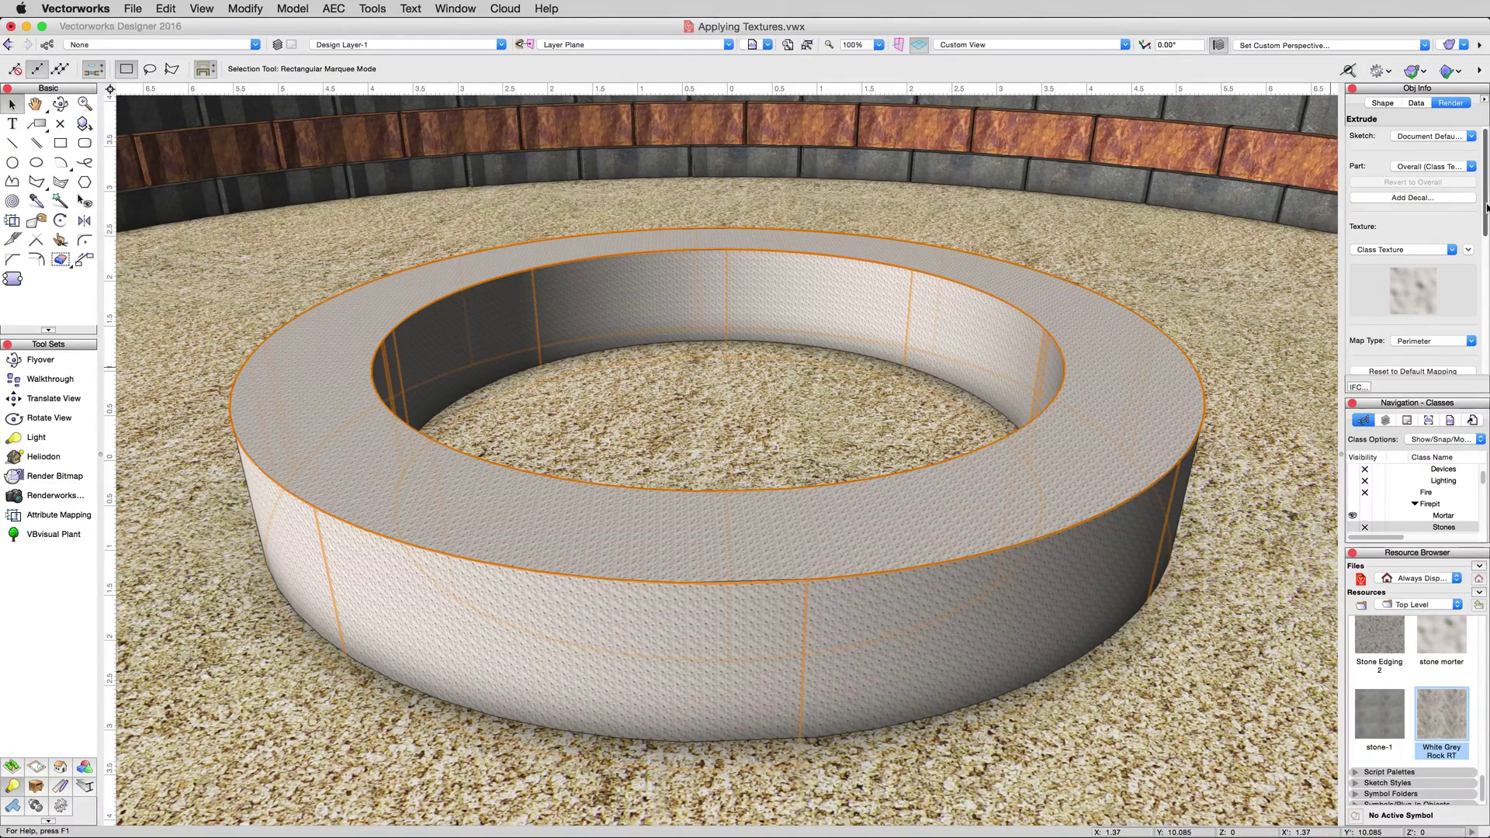
left_click_drag(1485, 209, 1485, 289)
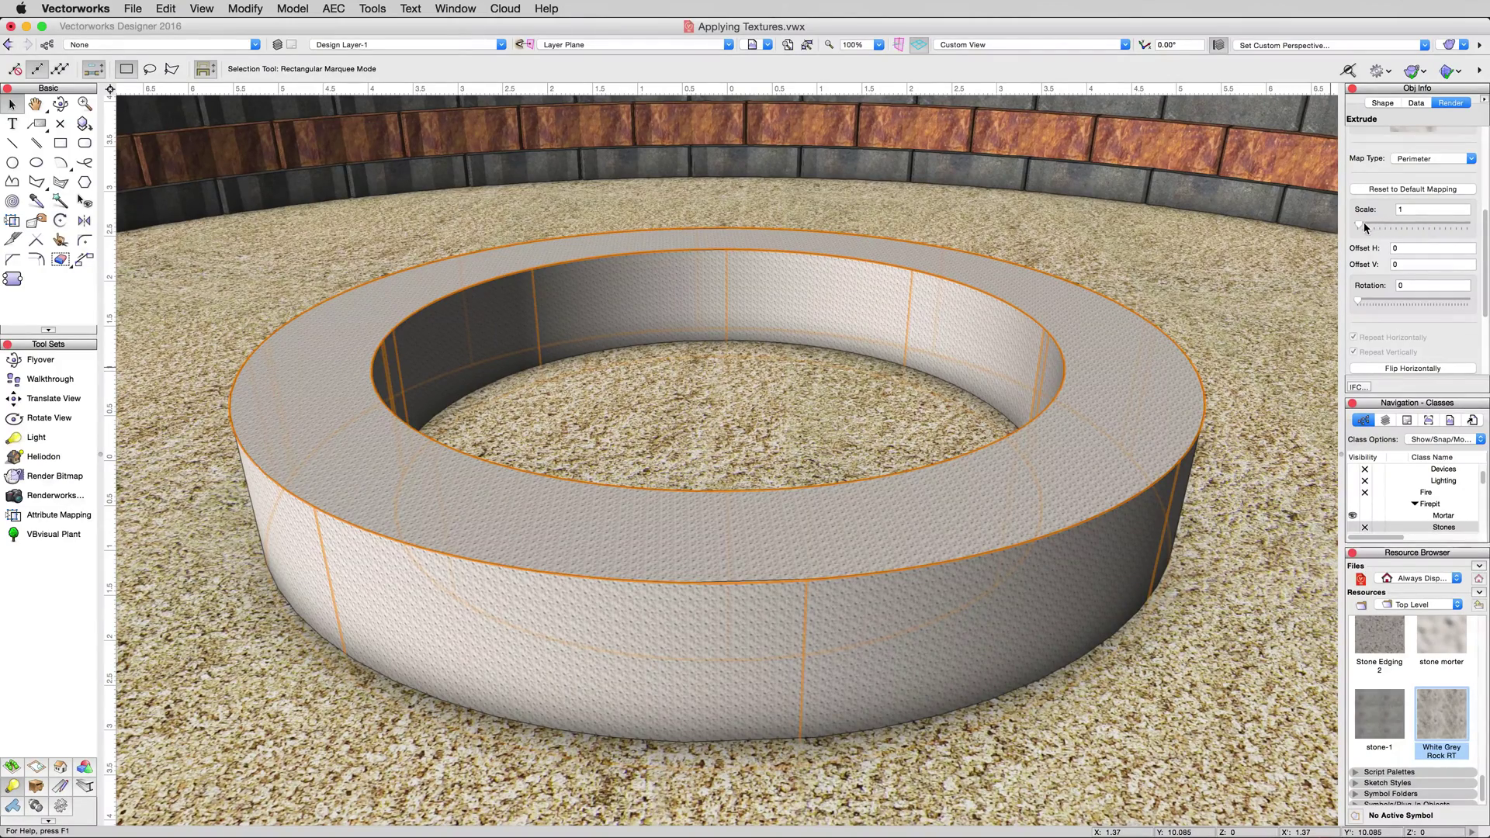
left_click_drag(1359, 225, 1357, 228)
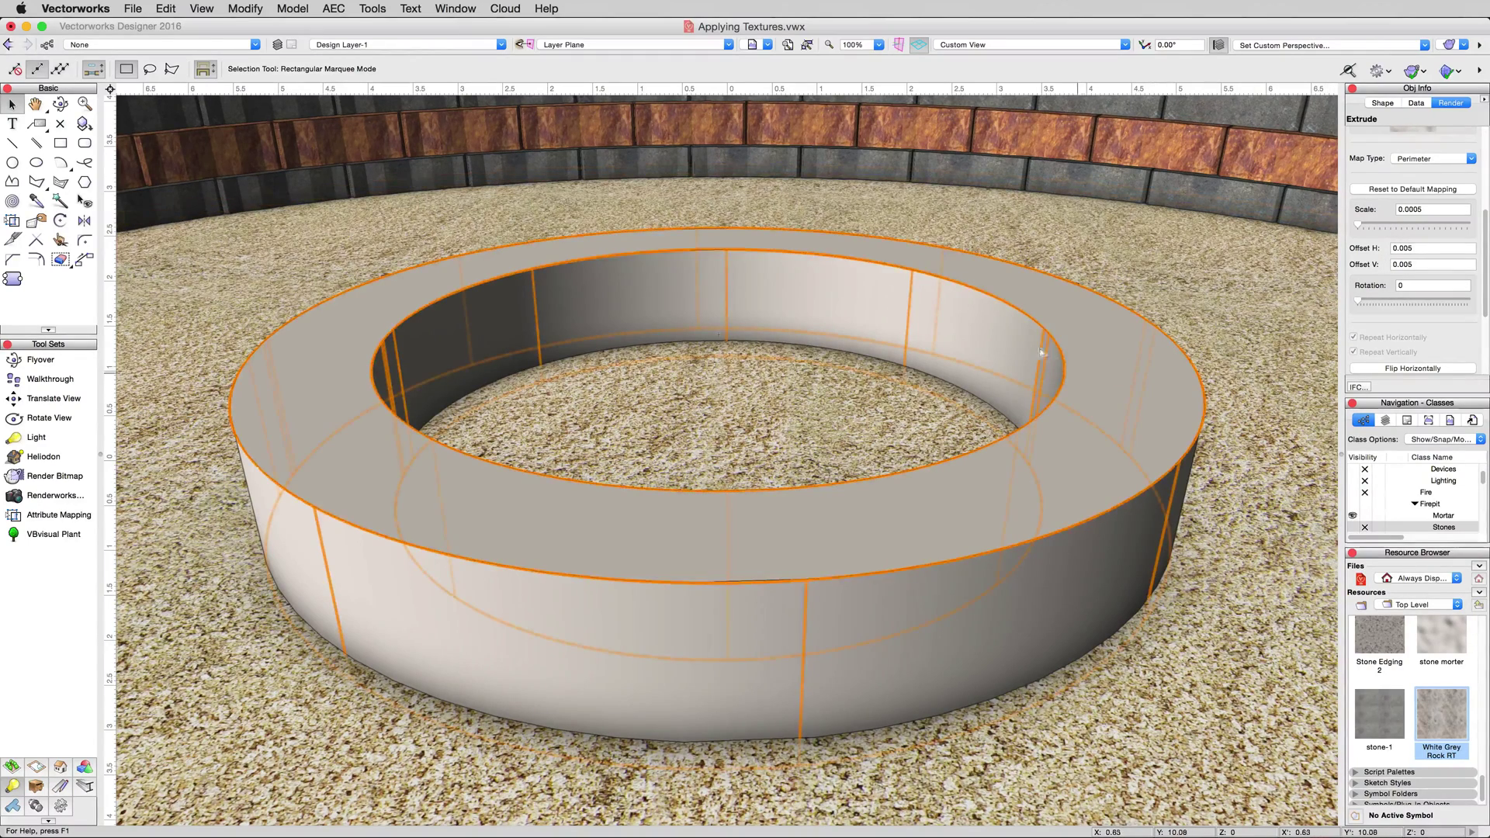
double_click(1434, 210)
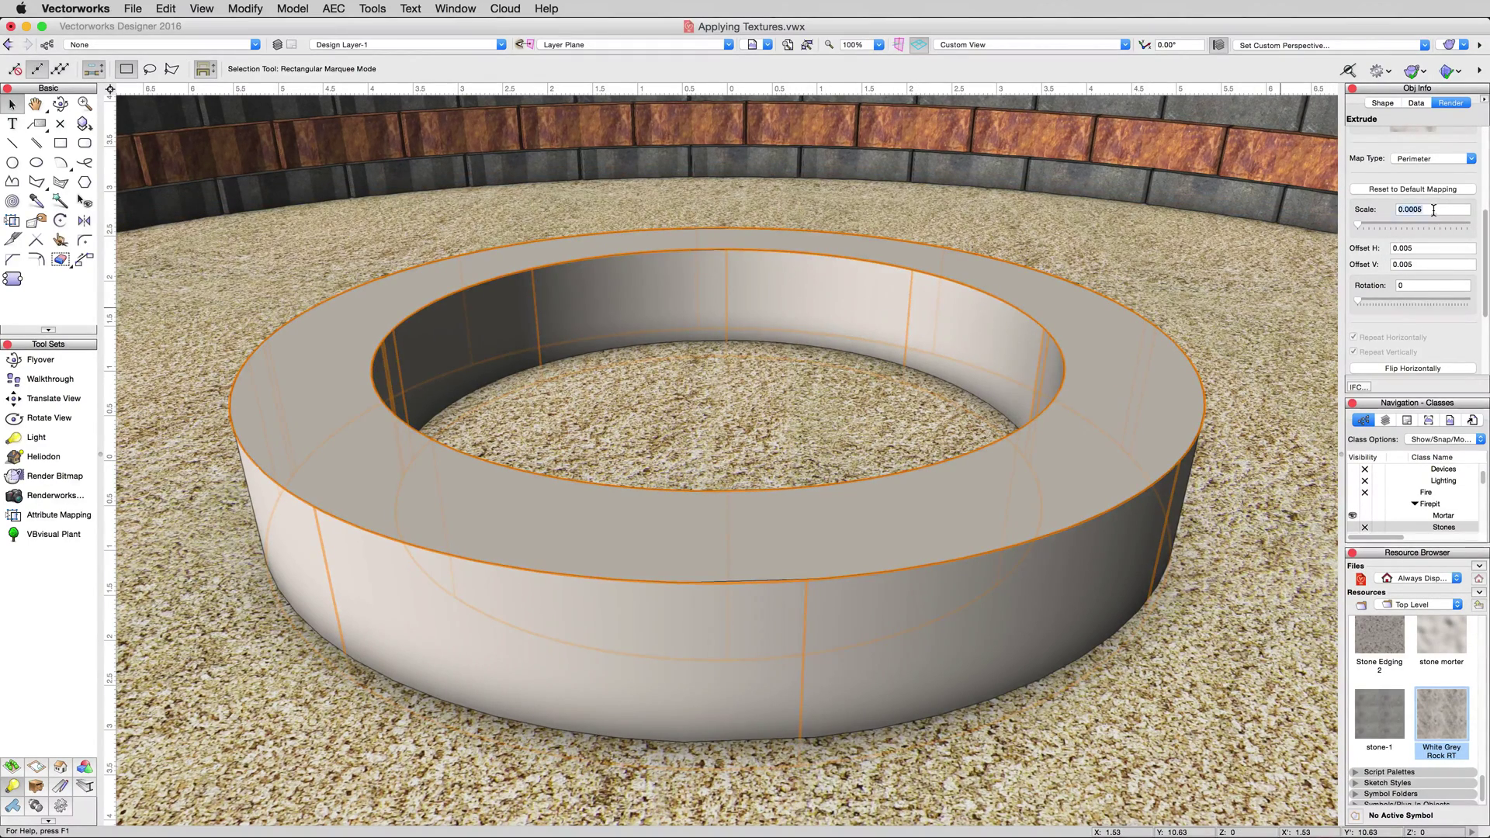
left_click_drag(1434, 209, 1390, 209)
type("1")
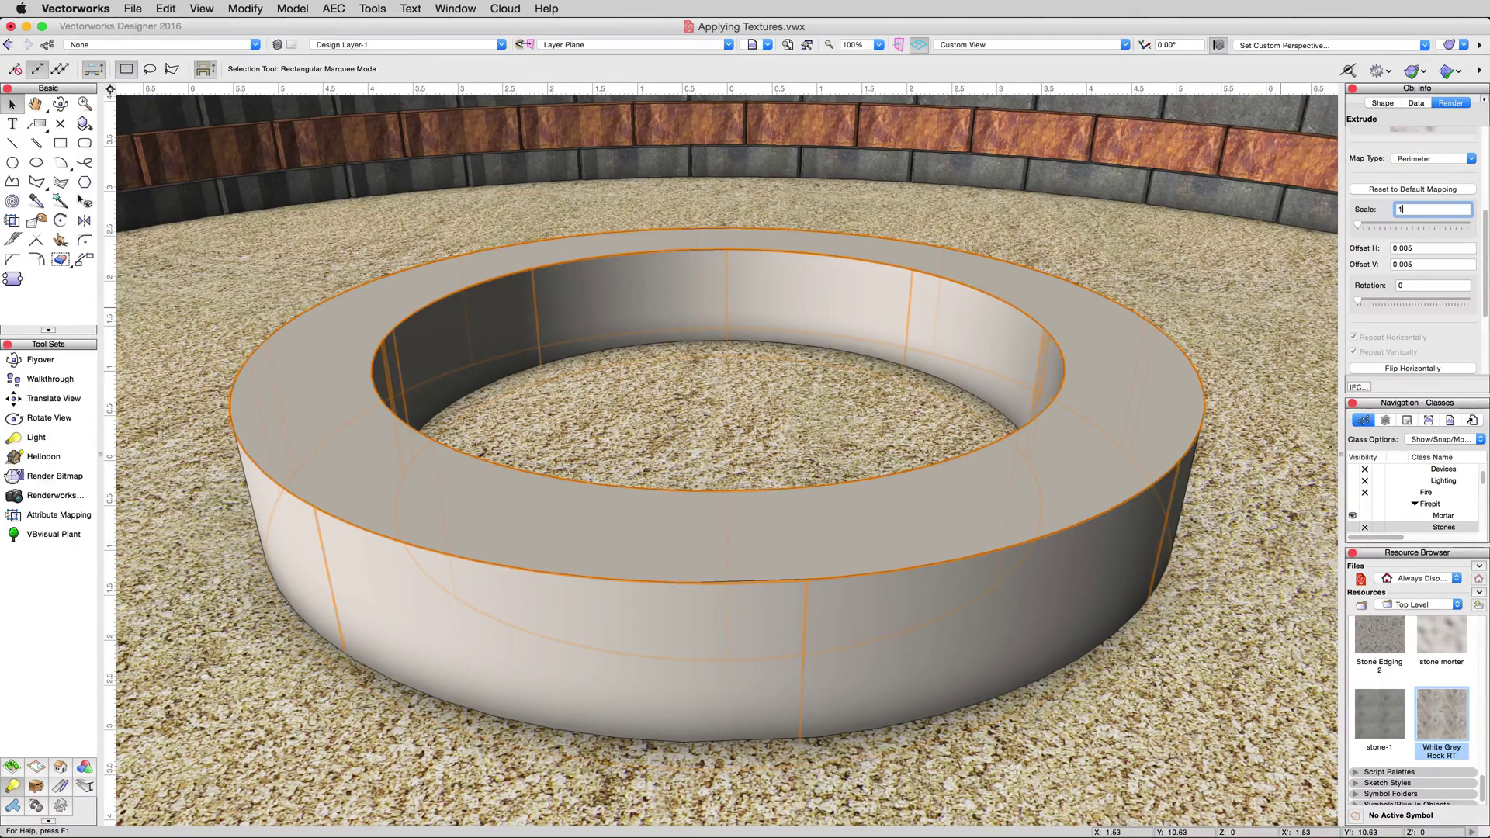
key("Return")
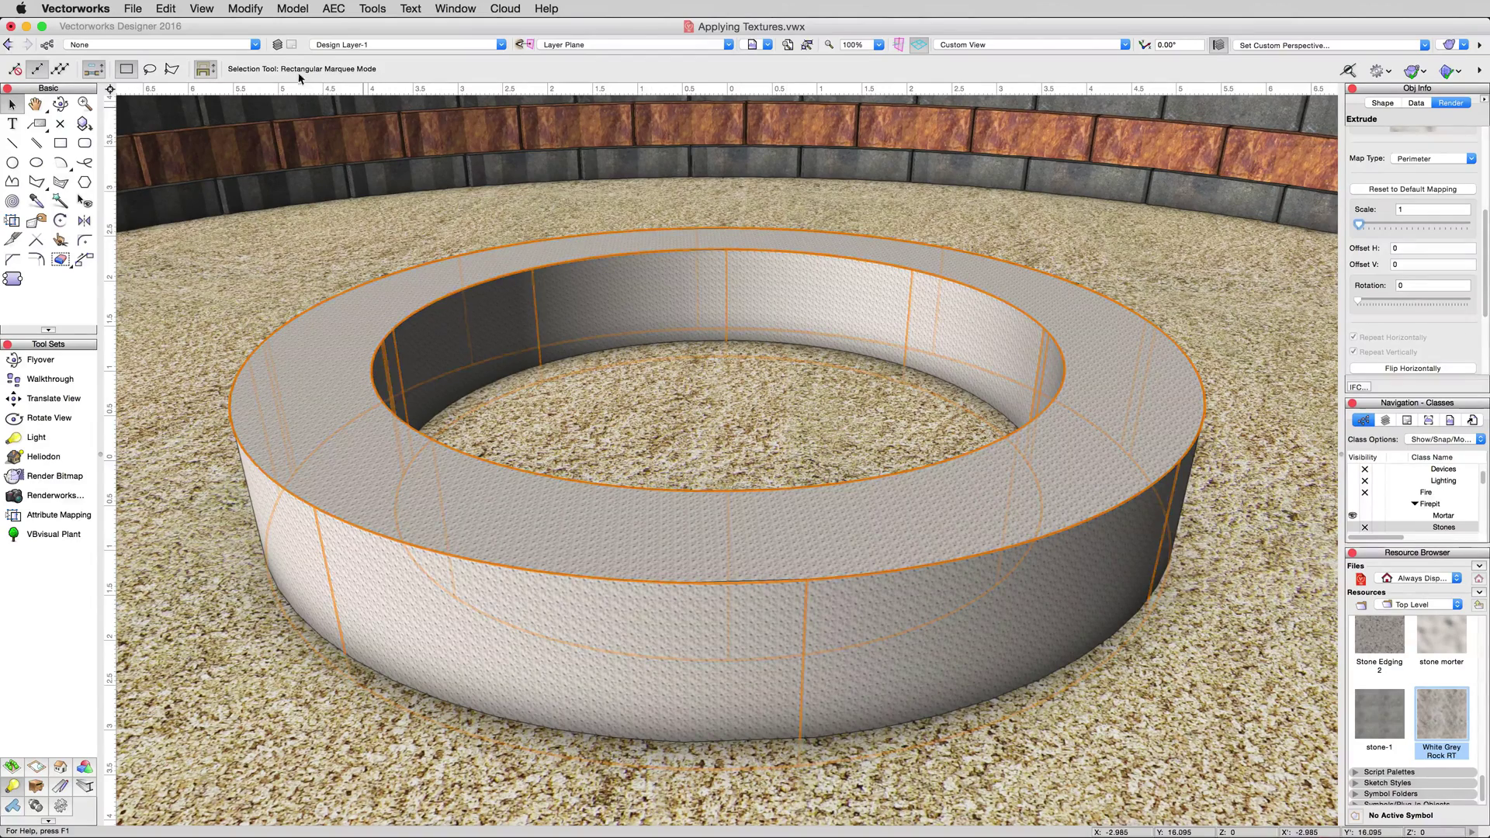
Render the scene with Fast Renderworks.
left_click(202, 9)
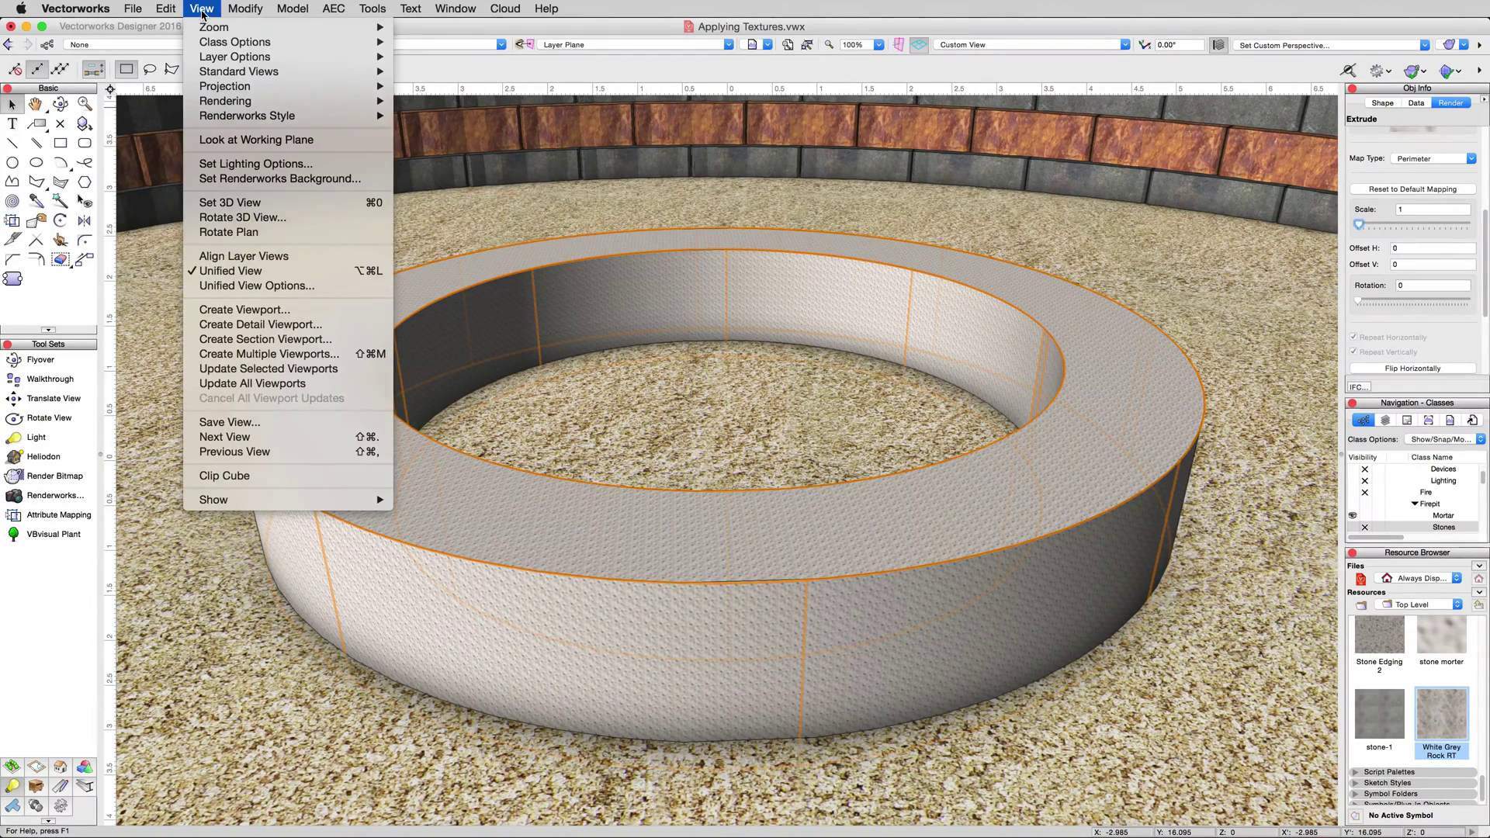
mouse_move(338, 102)
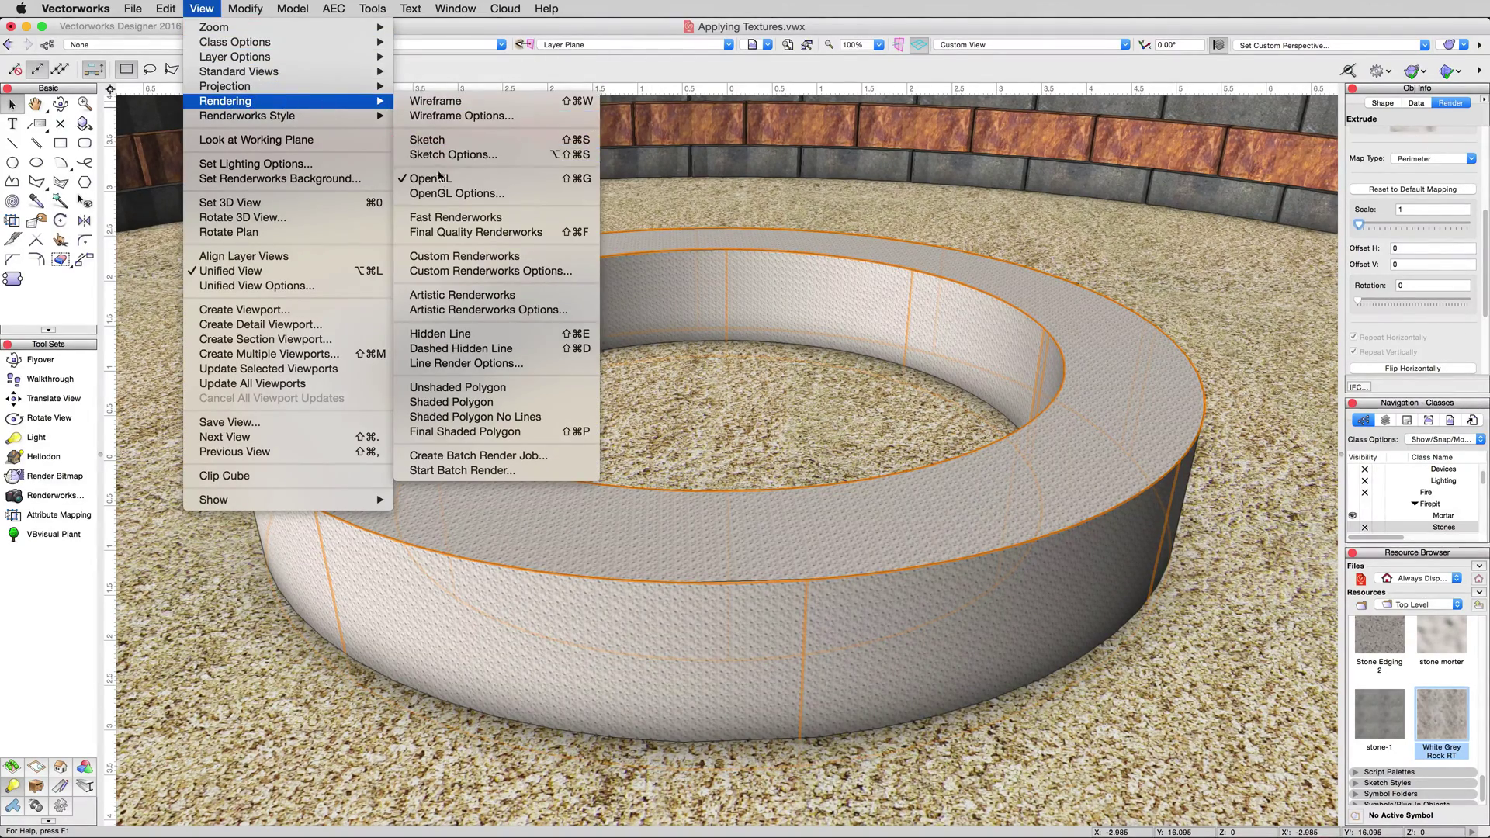
left_click(444, 217)
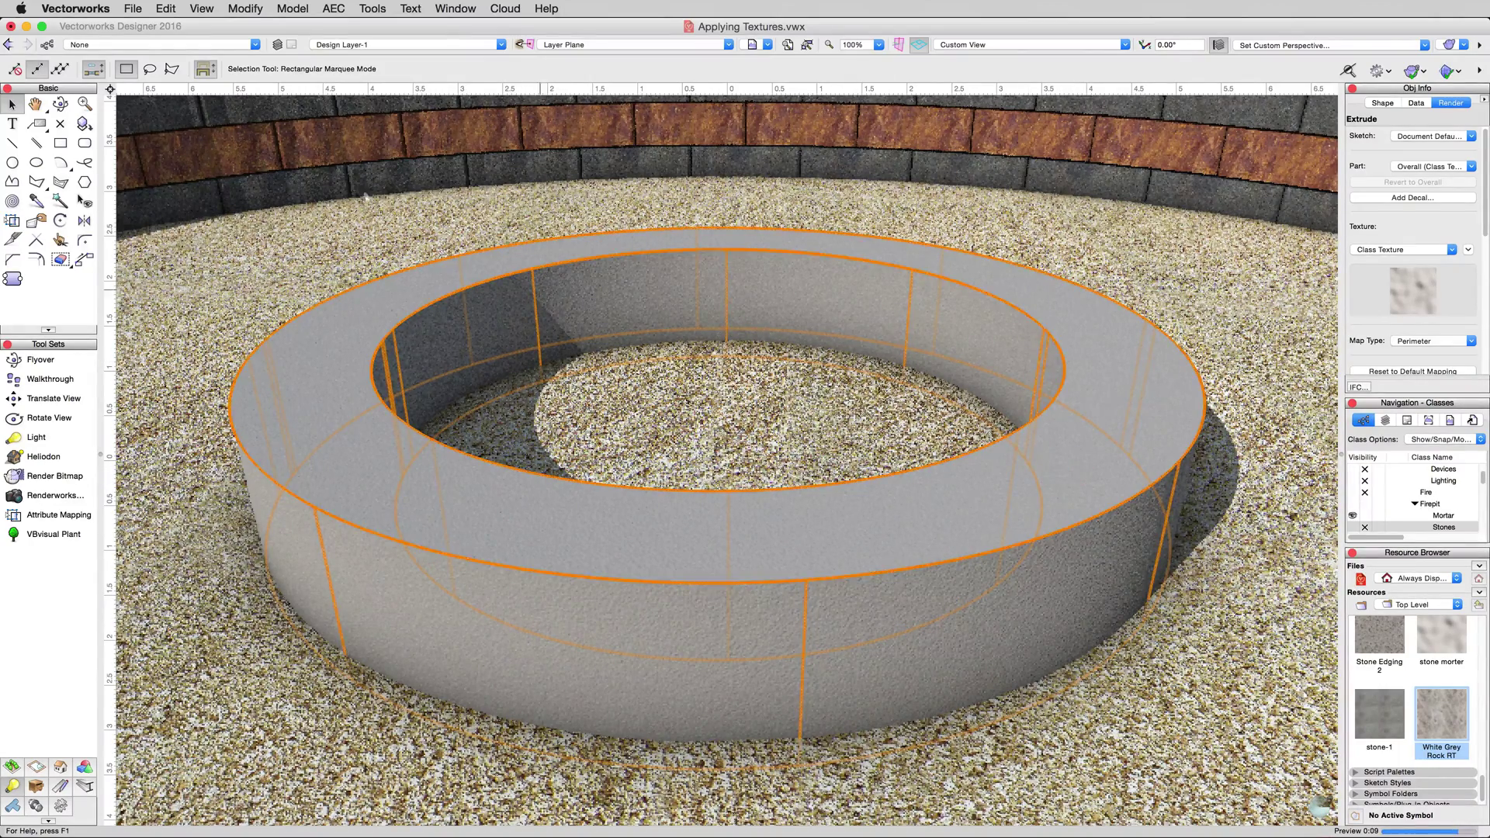
Switch the view rendering mode to OpenGL.
left_click(204, 9)
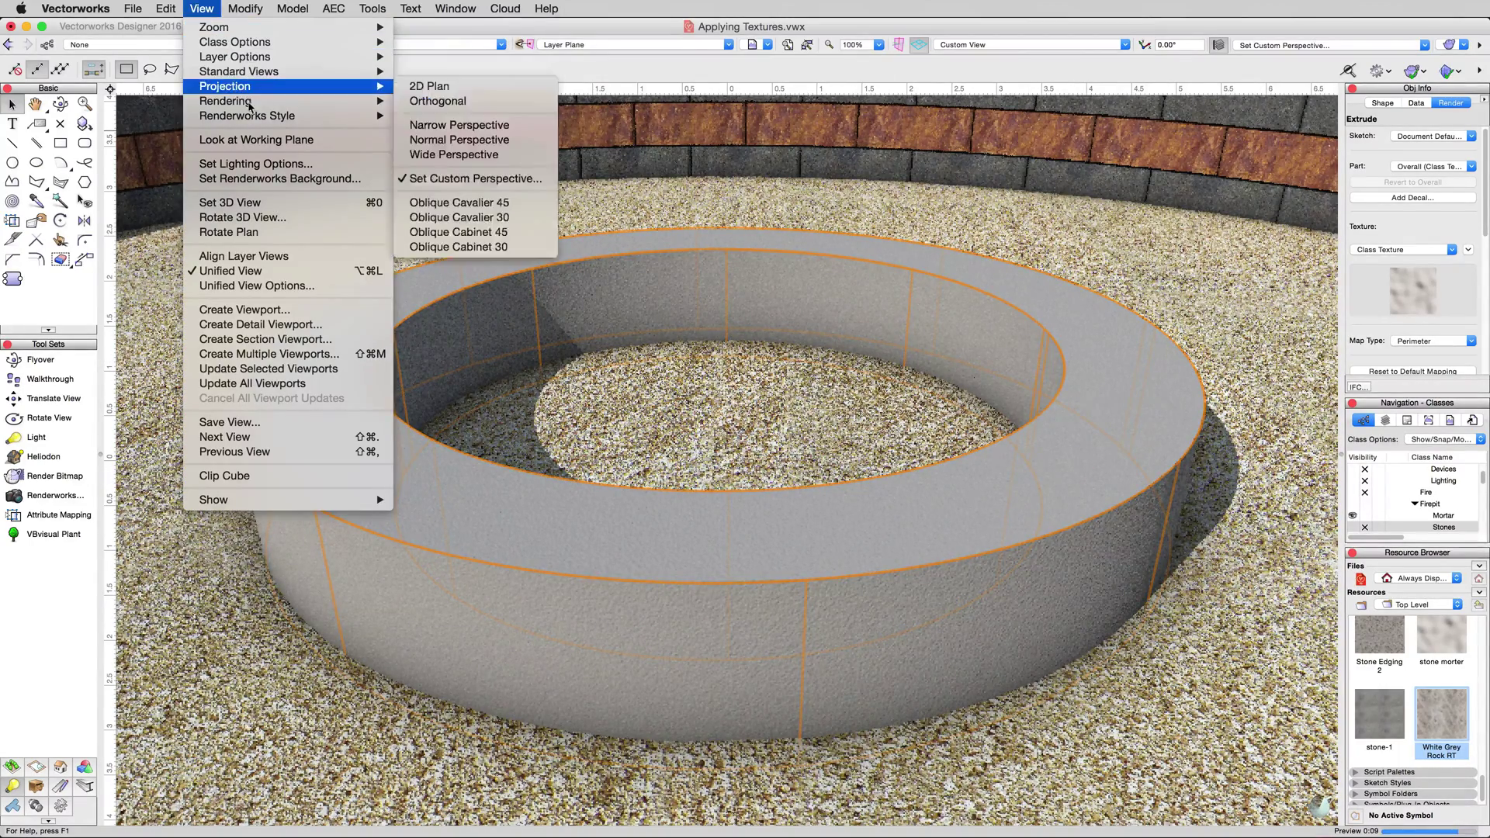
mouse_move(373, 117)
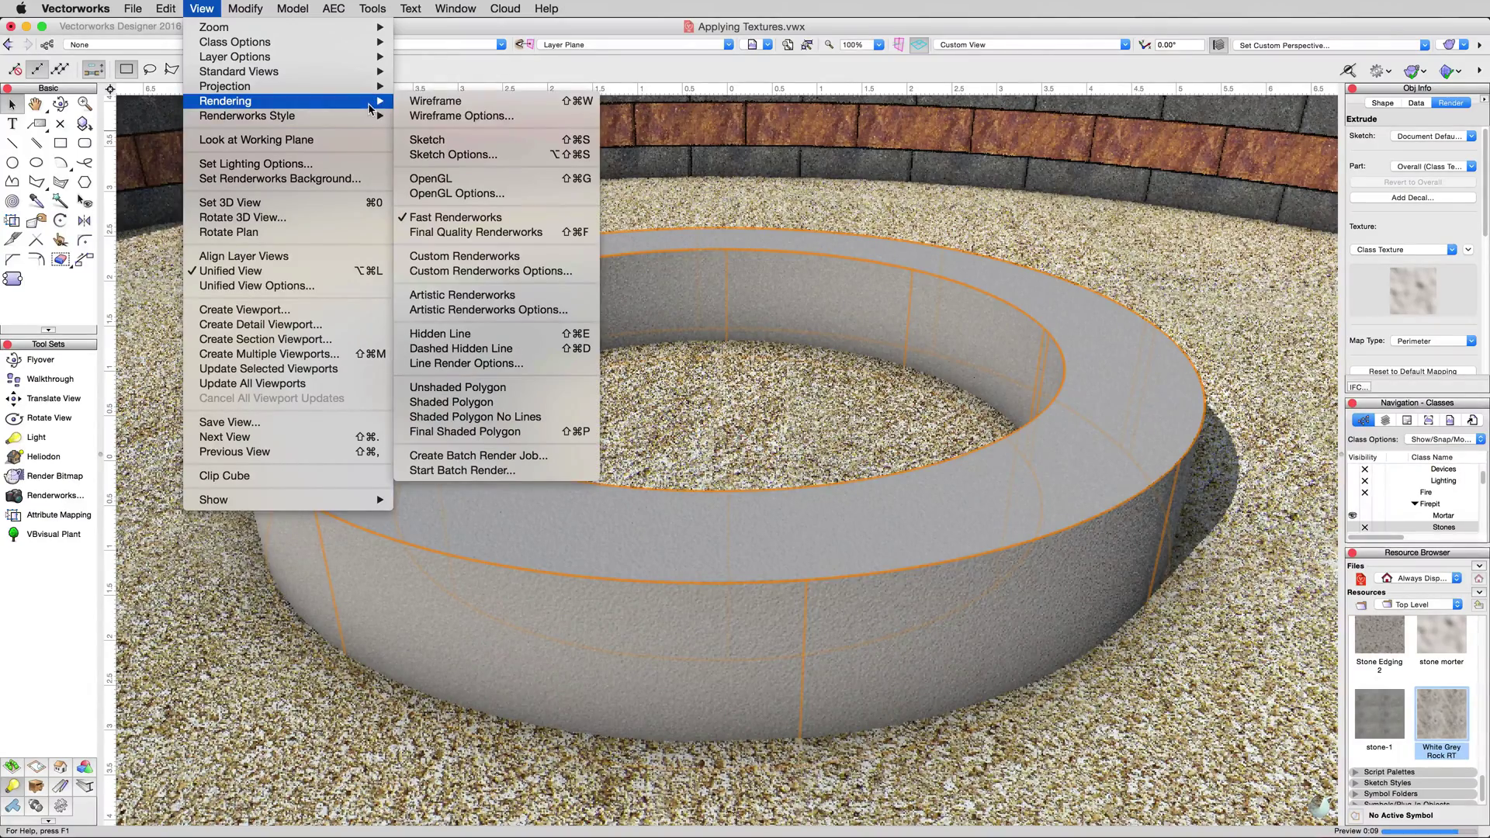
left_click(444, 175)
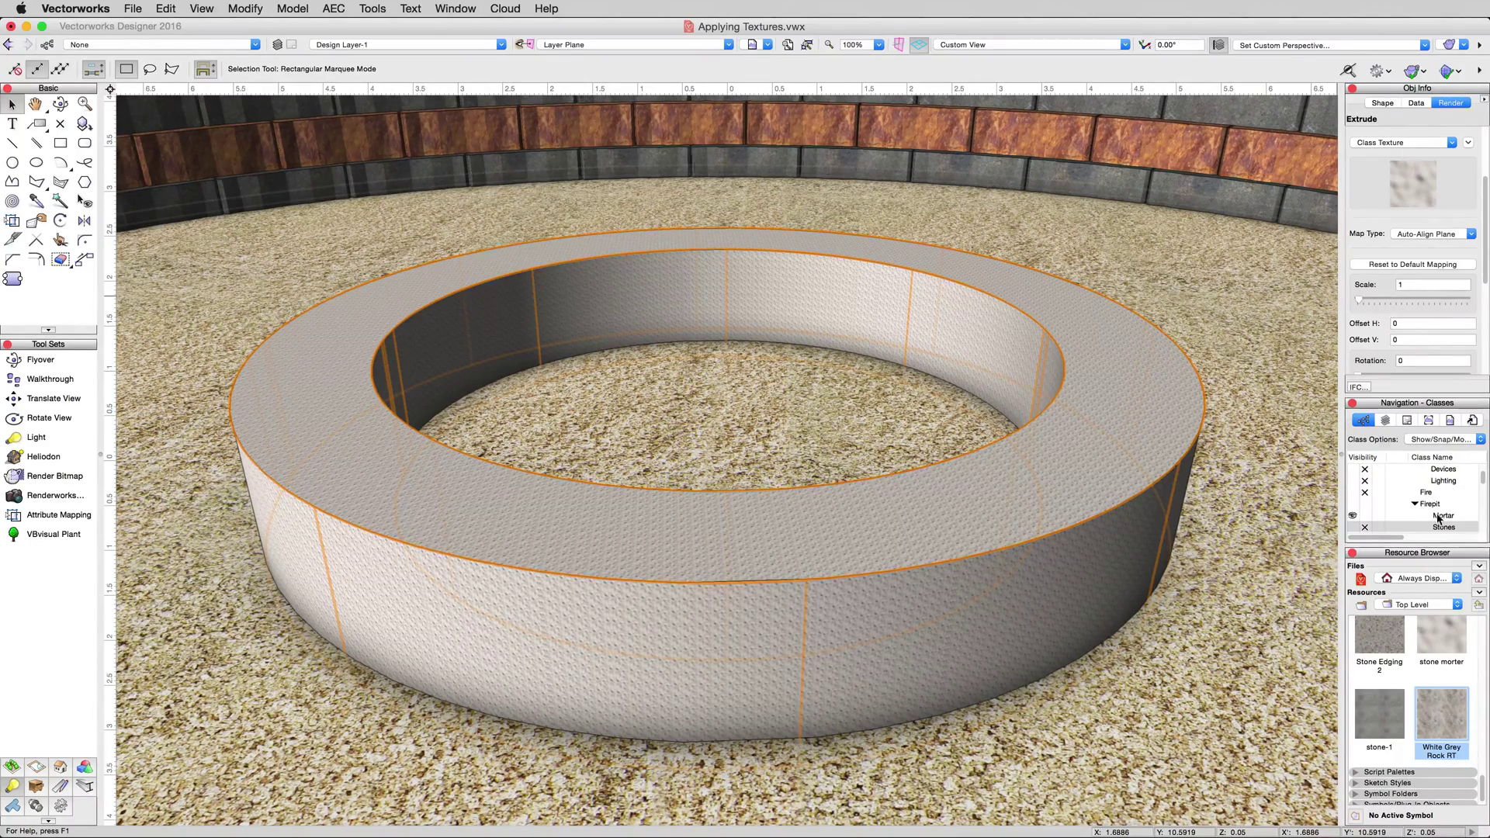
Hide the Mortar class, select the sand floor and start the Attribute Mapping tool.
left_click(1366, 517)
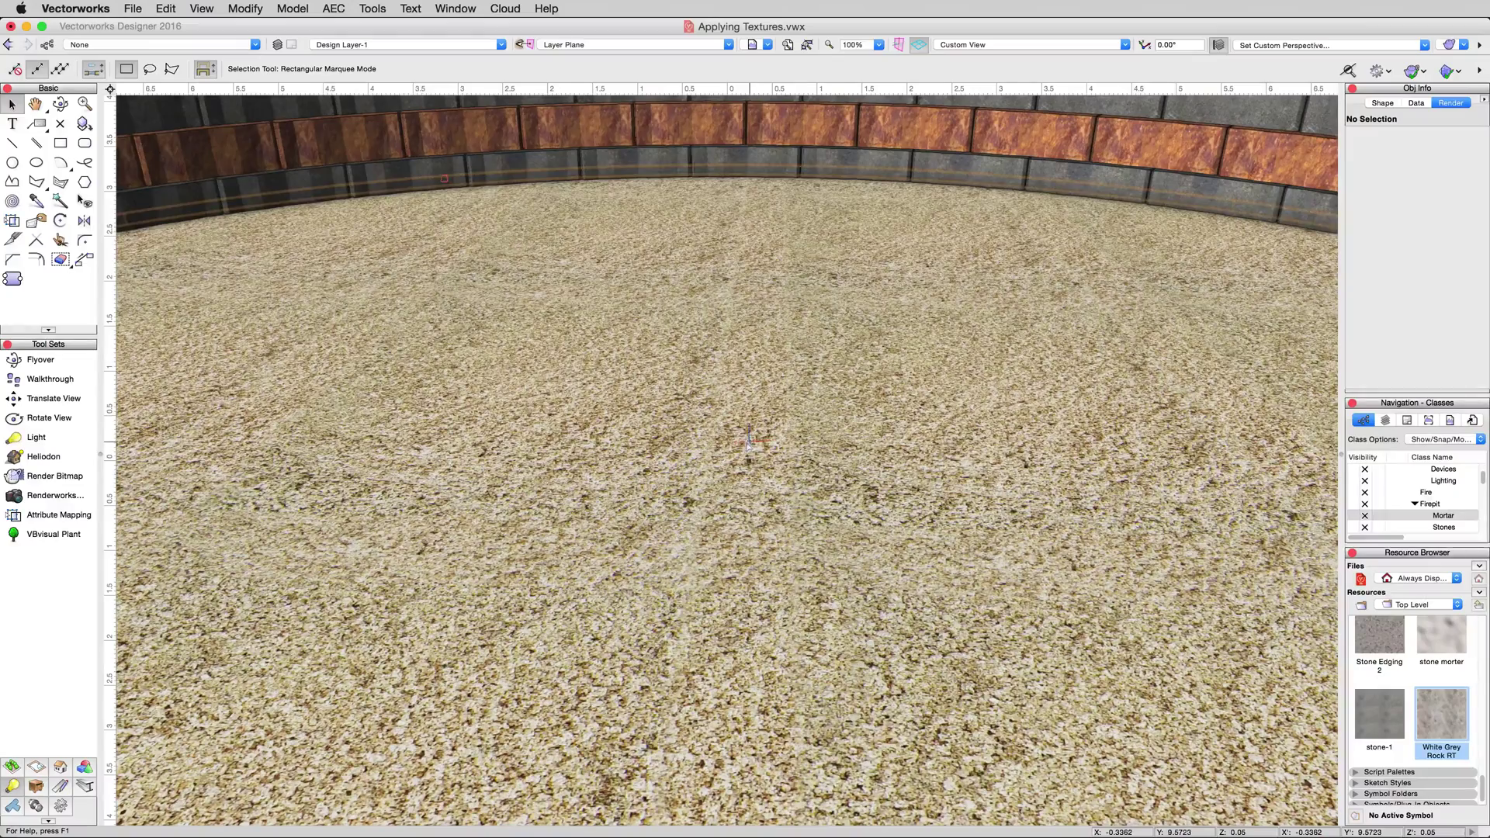
left_click(763, 440)
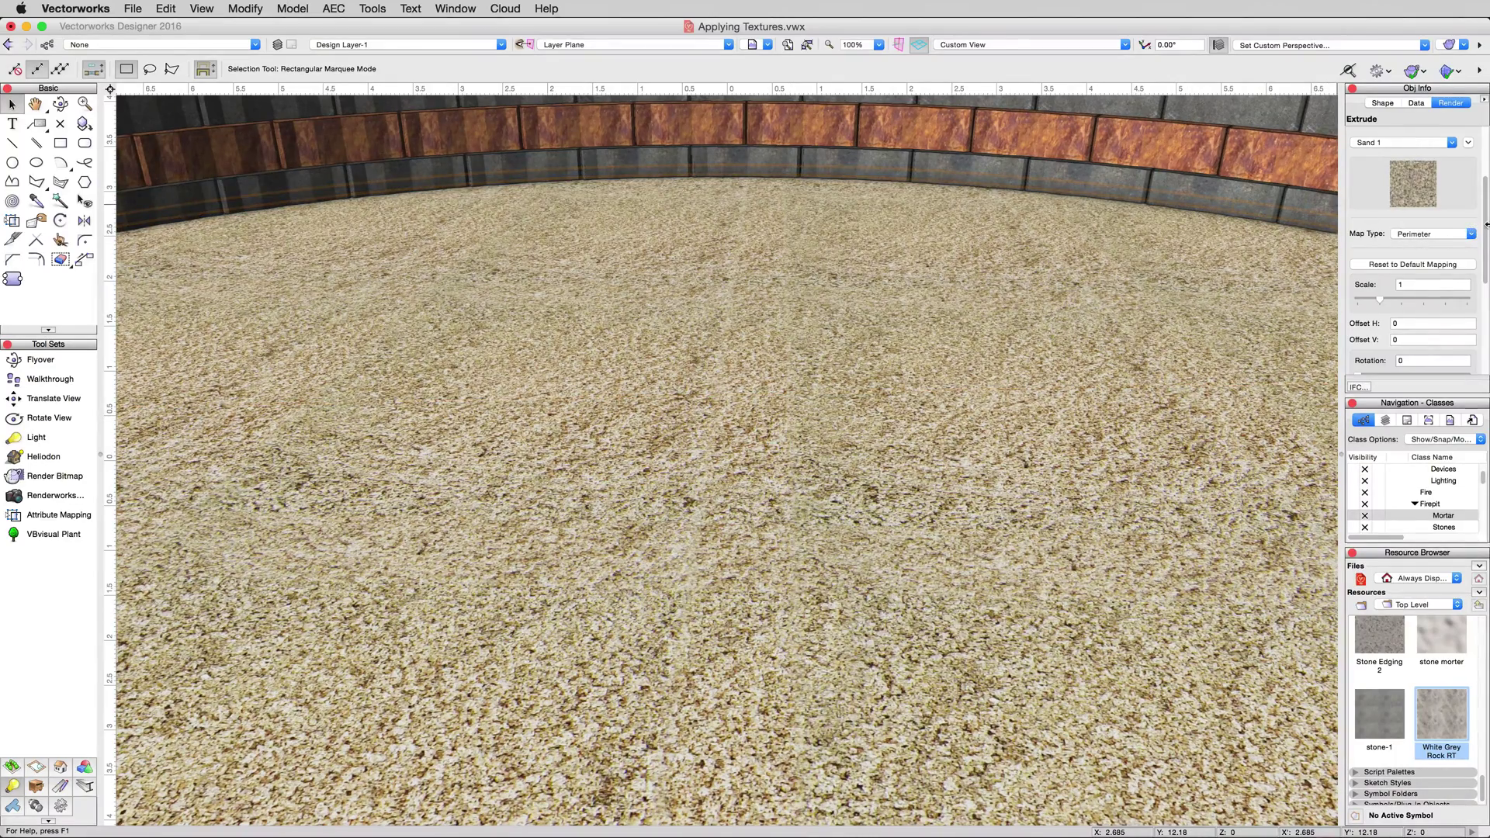
scroll(1486, 224, "down", 3)
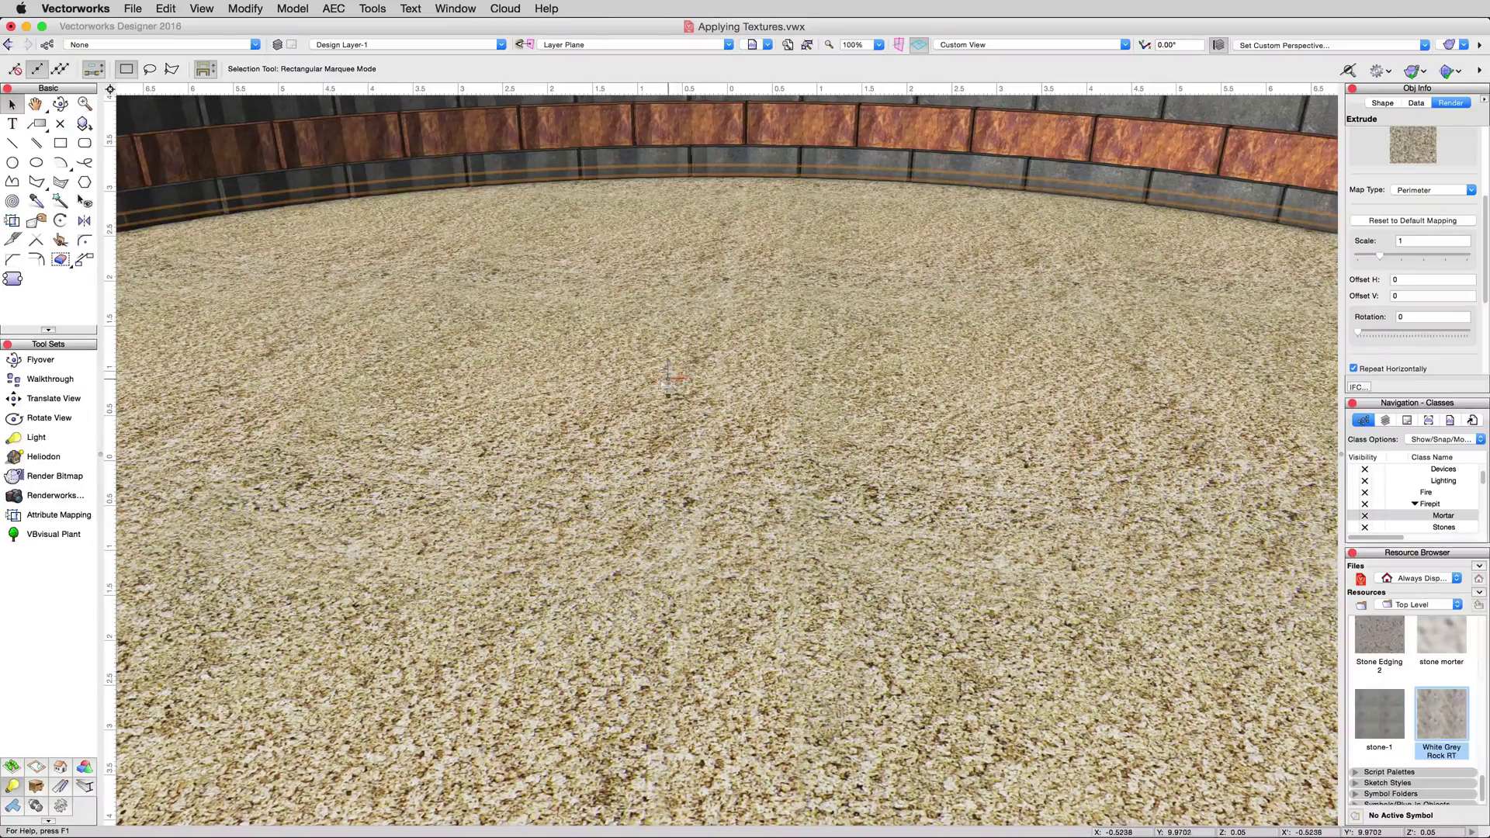
left_click(13, 222)
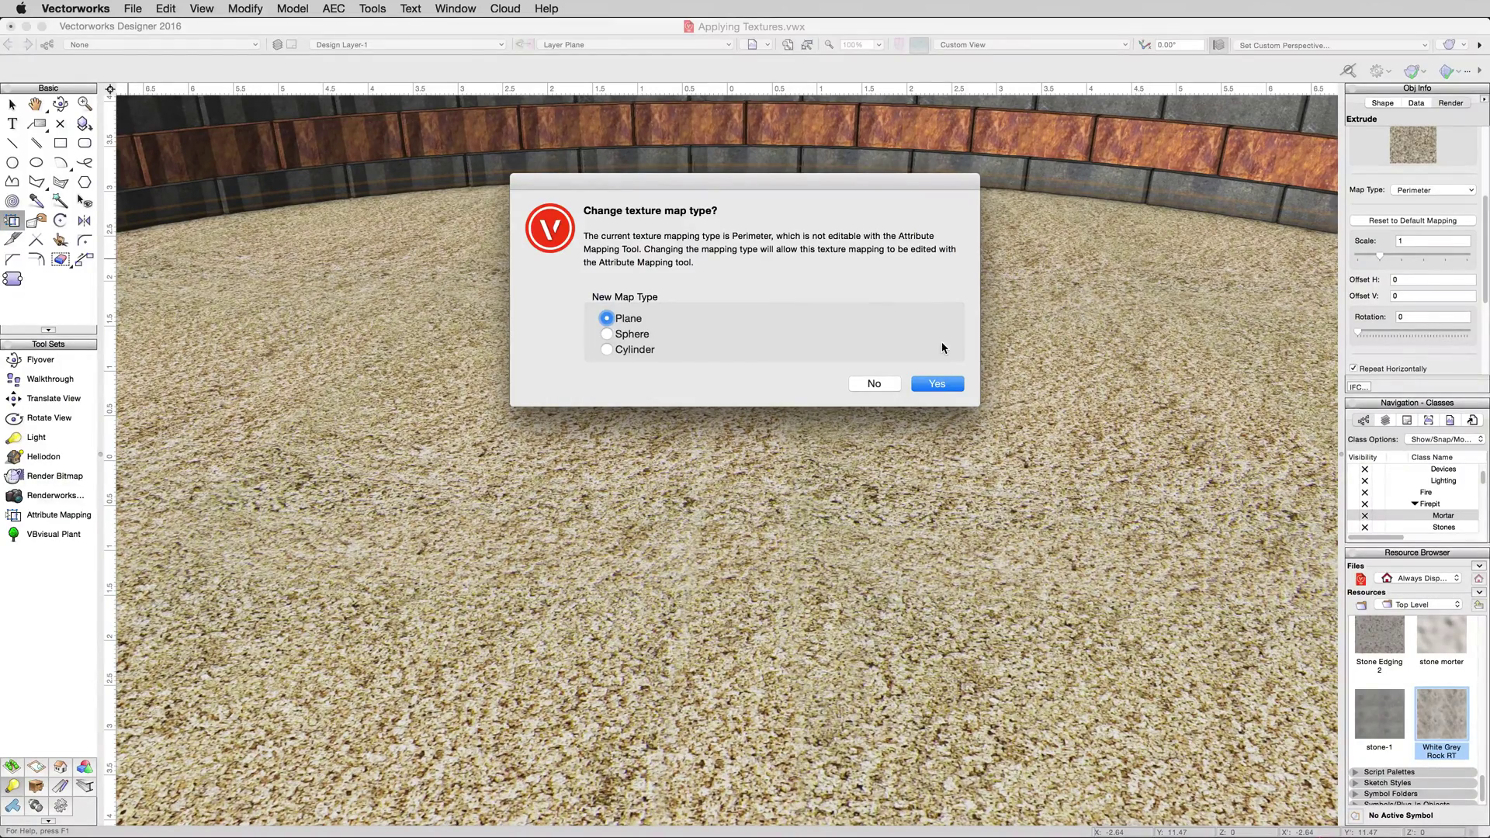
Switch the sand texture to Plane mapping, align it to the floor surface and offset it slightly.
left_click(608, 318)
left_click(934, 384)
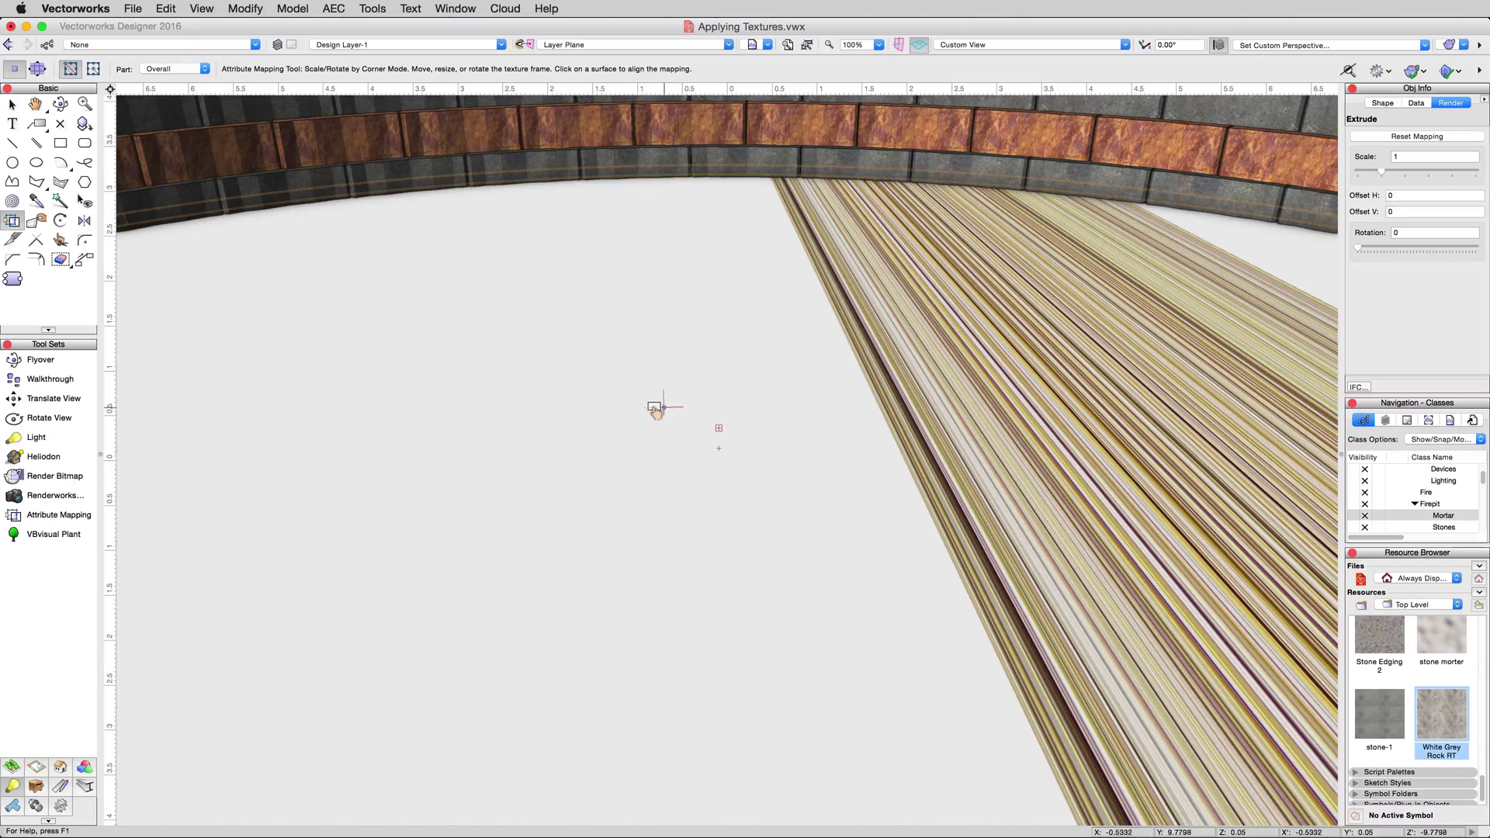
left_click(665, 412)
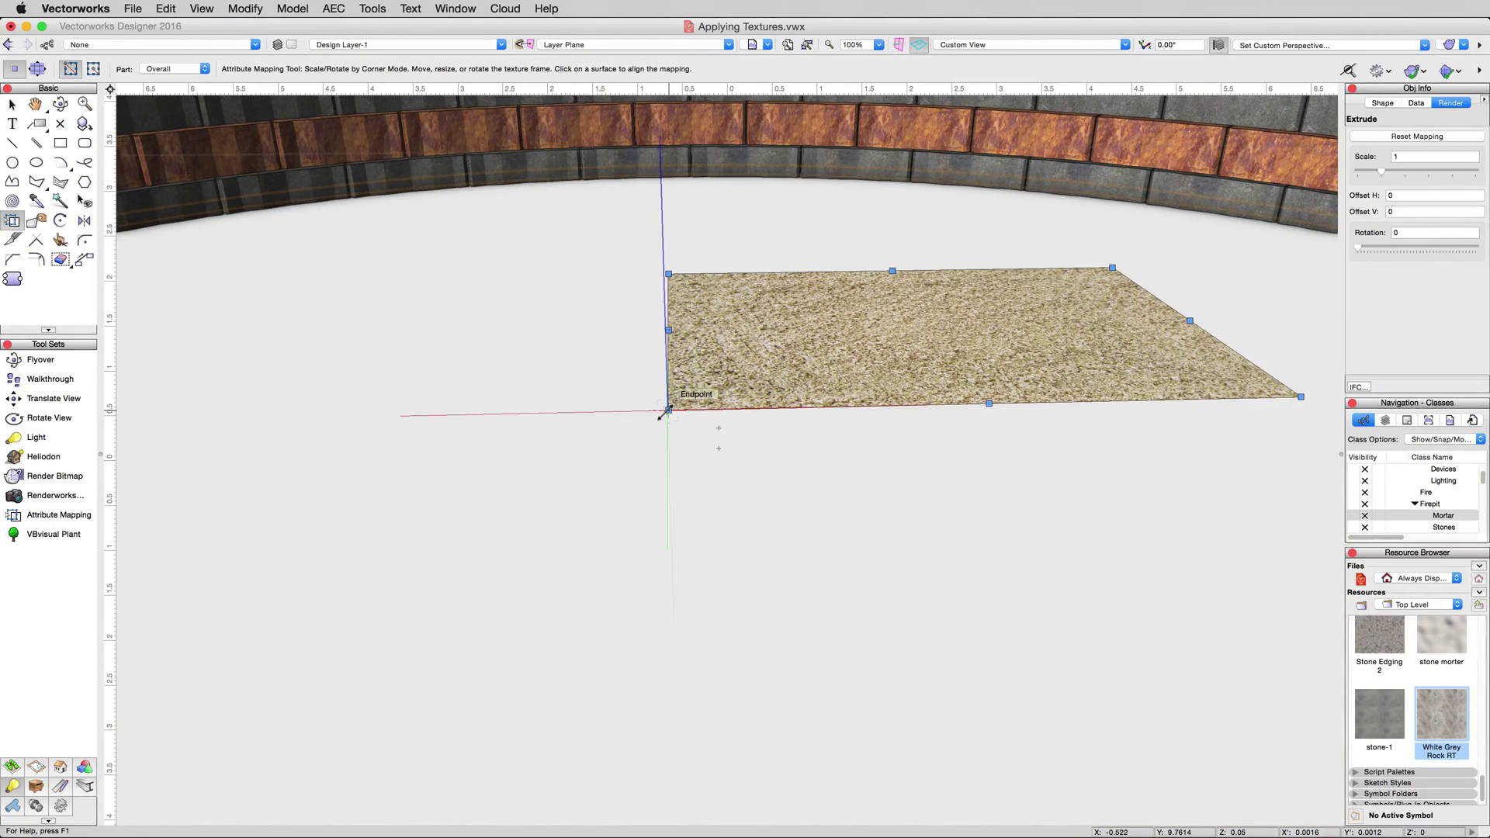
left_click_drag(661, 415, 729, 411)
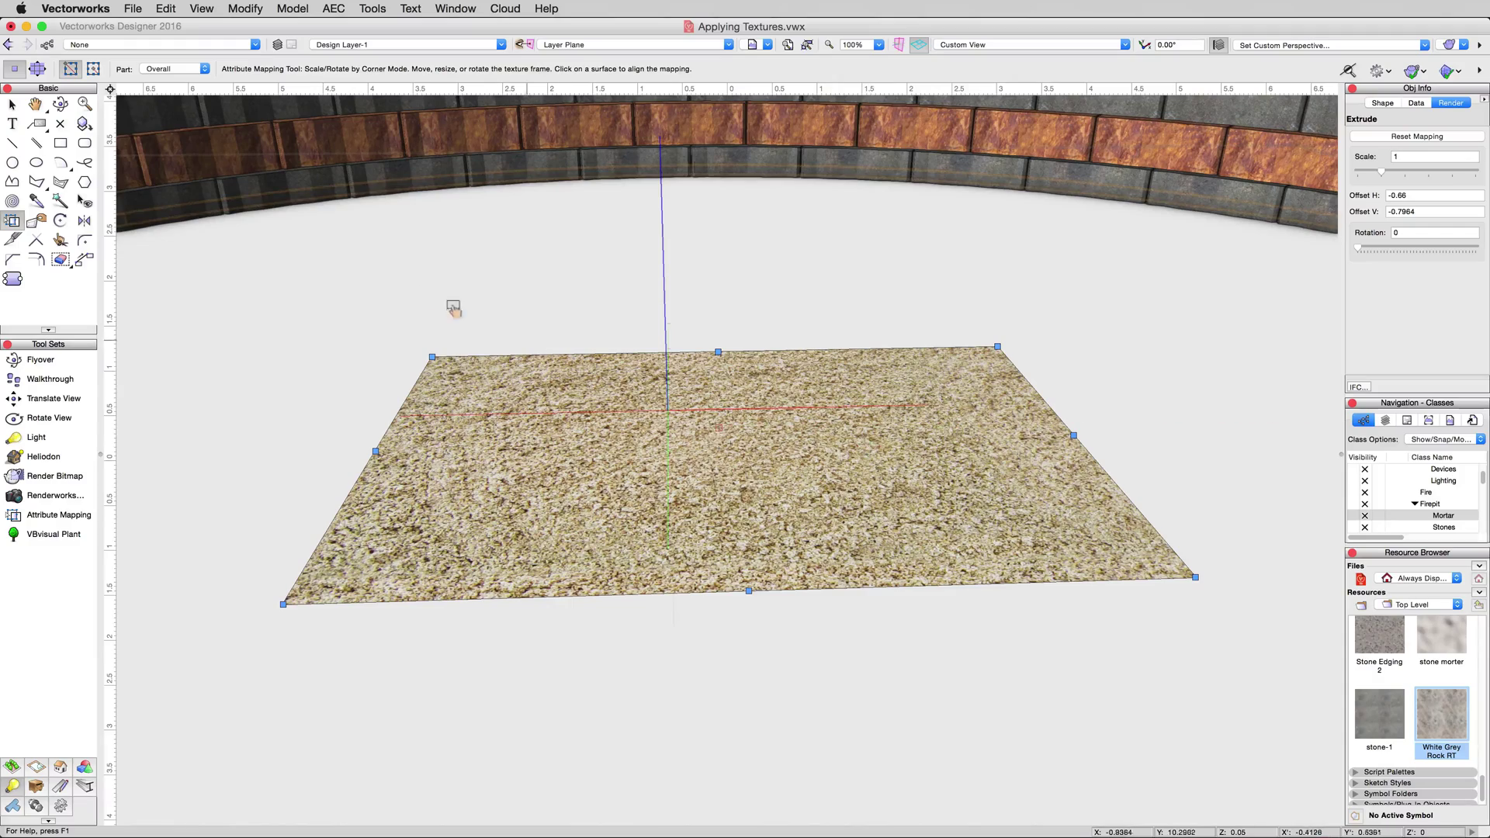
left_click(11, 104)
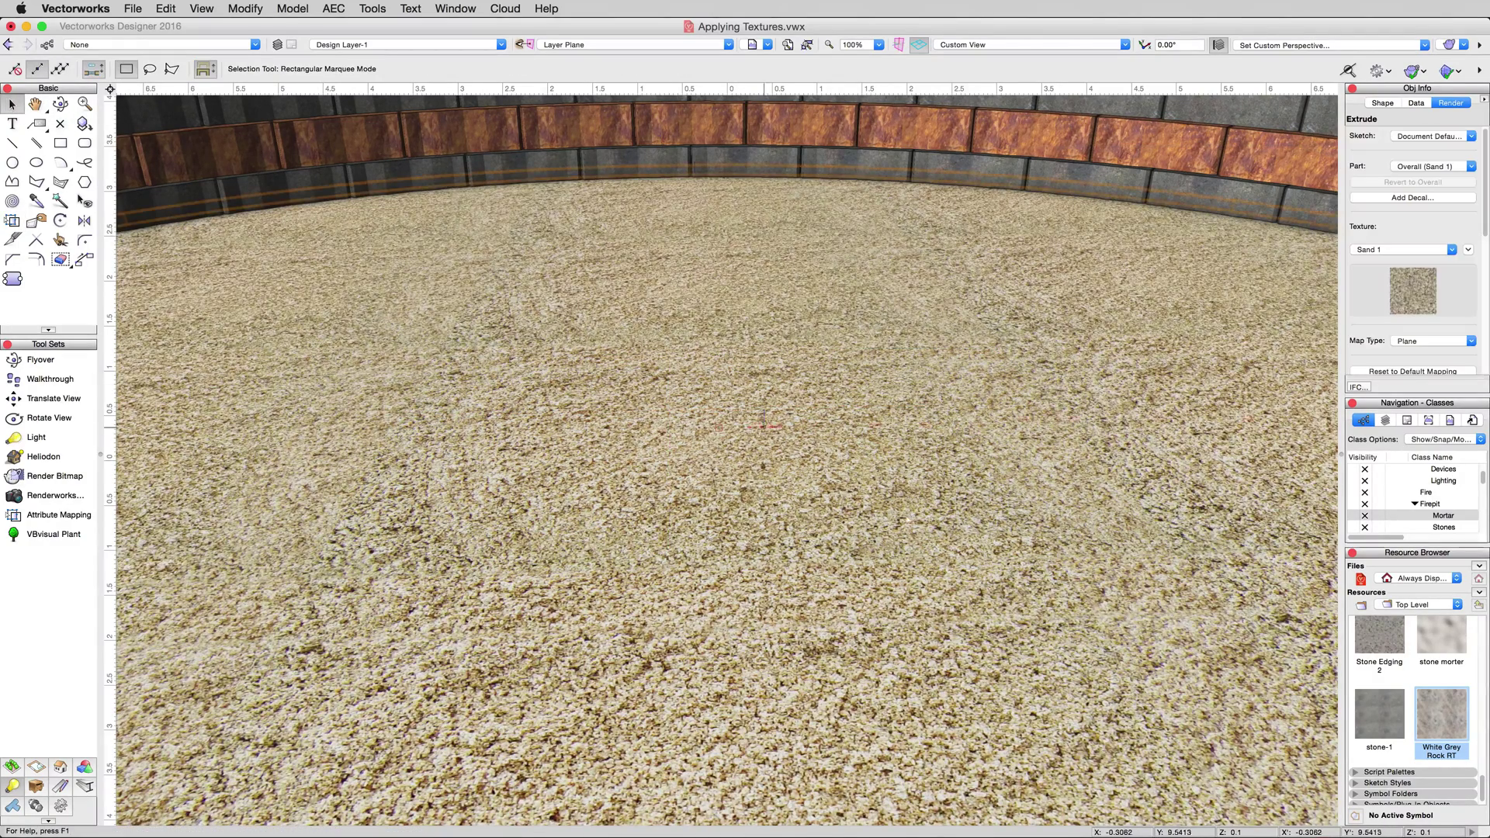
Move the sand texture to offsets −0.5884 and −0.3605 and scale it down to about 0.143.
left_click(14, 222)
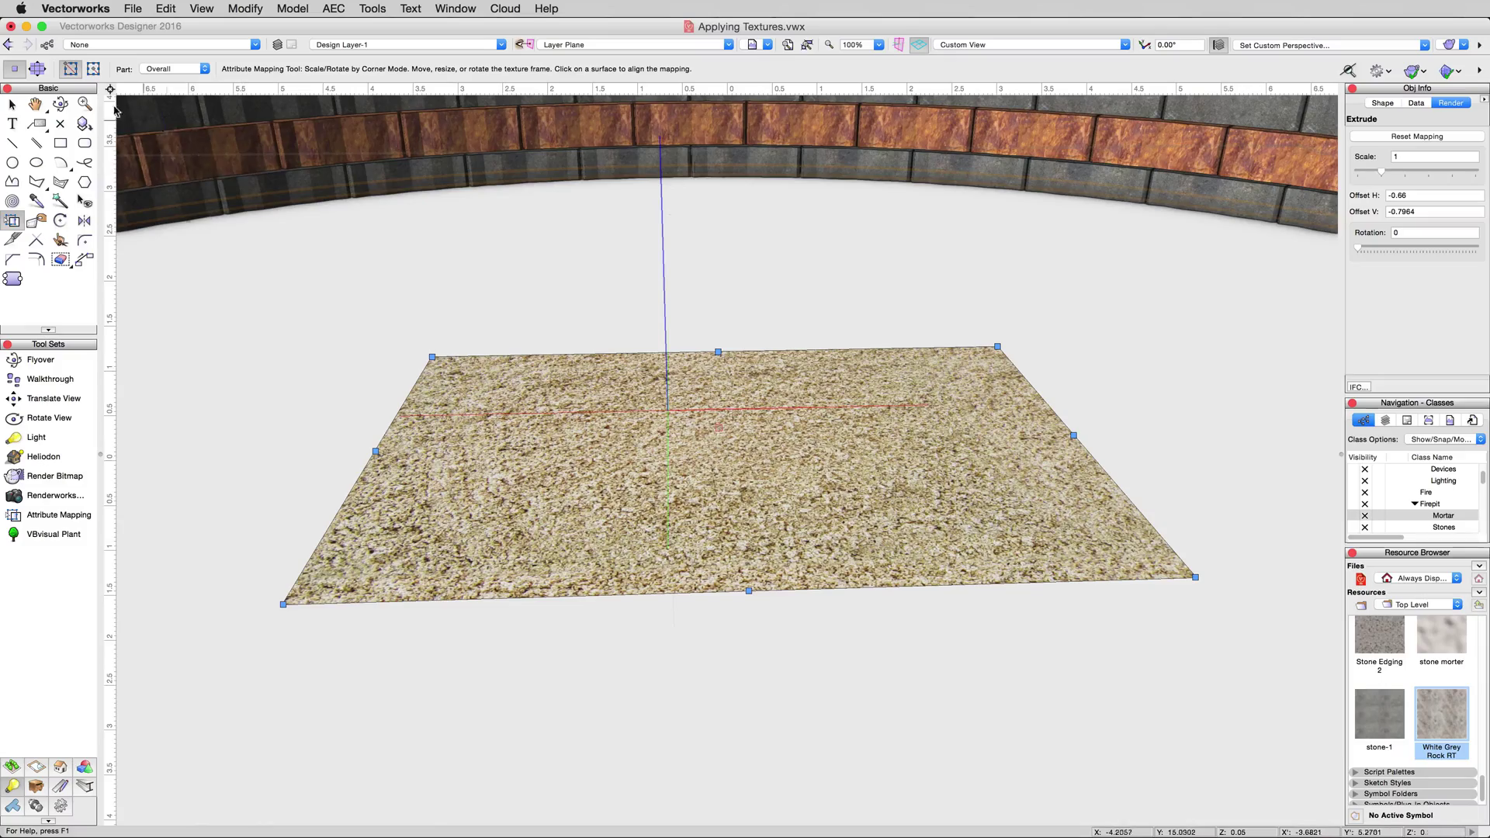
left_click(37, 70)
left_click_drag(763, 520, 769, 420)
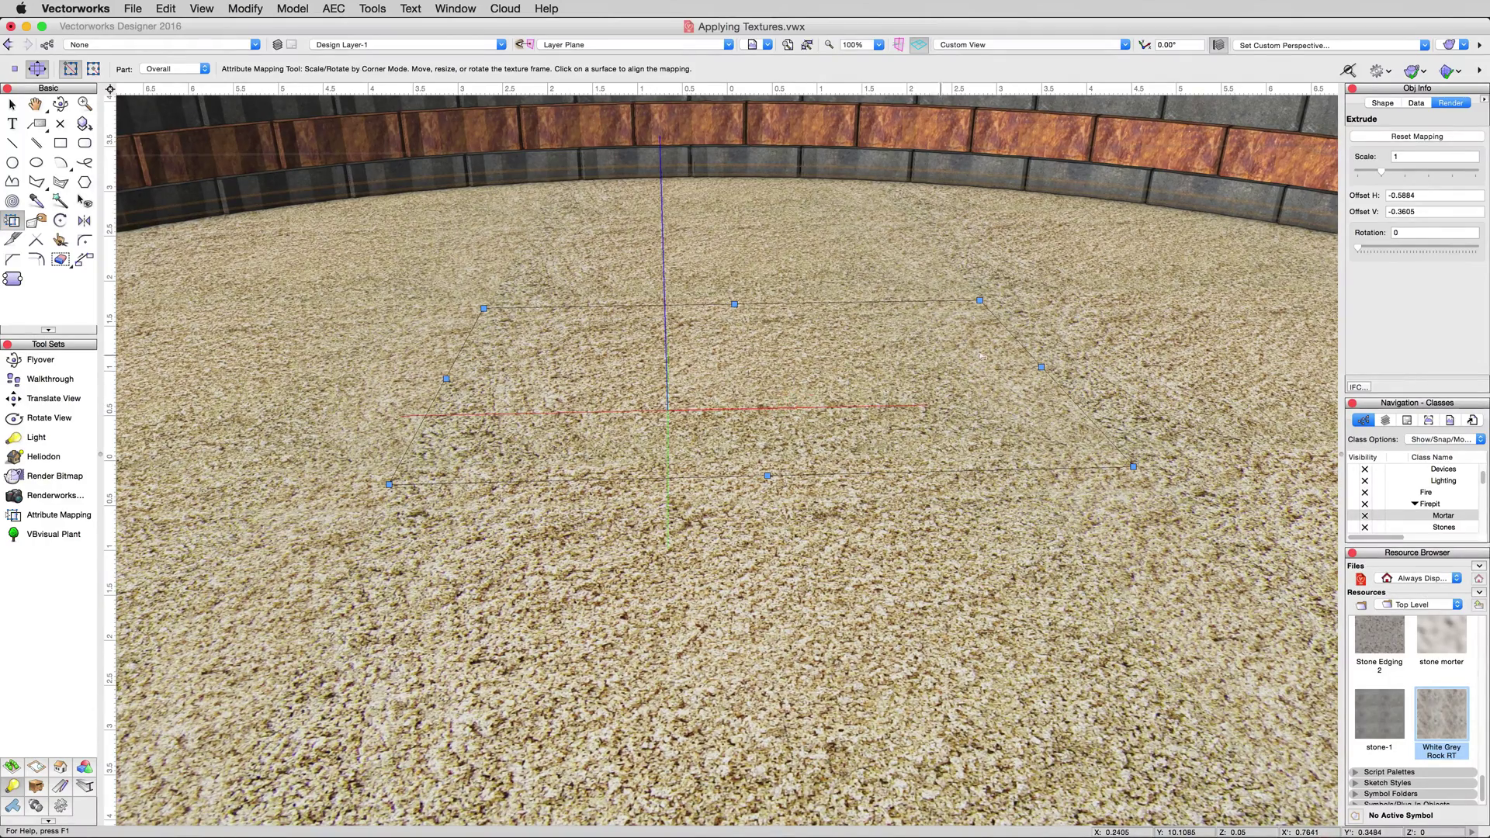
left_click_drag(979, 300, 640, 407)
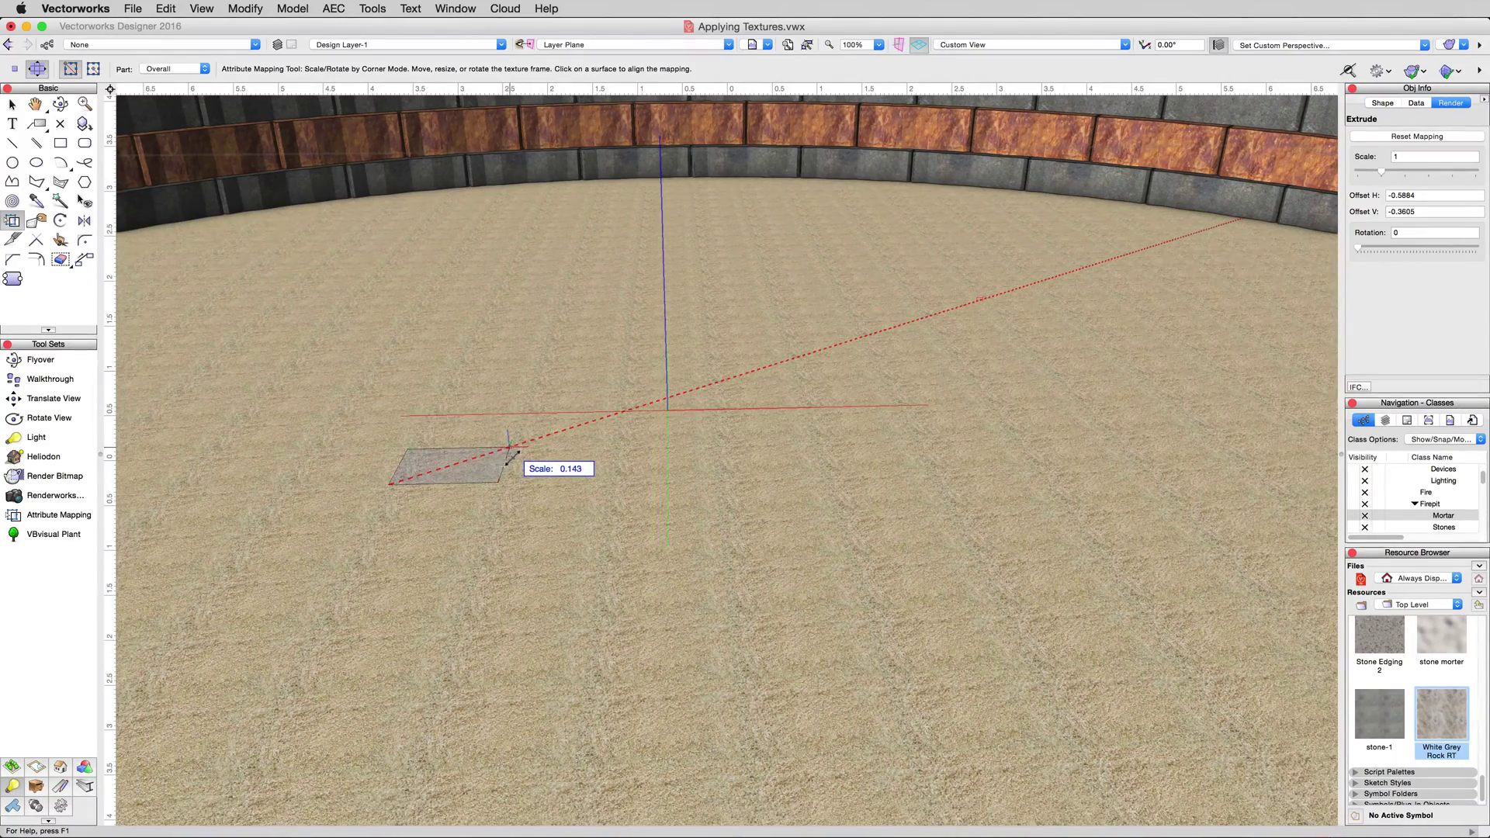
Rescale the sand texture to 0.5322 and rotate it to about 335°.
left_click_drag(547, 453, 836, 345)
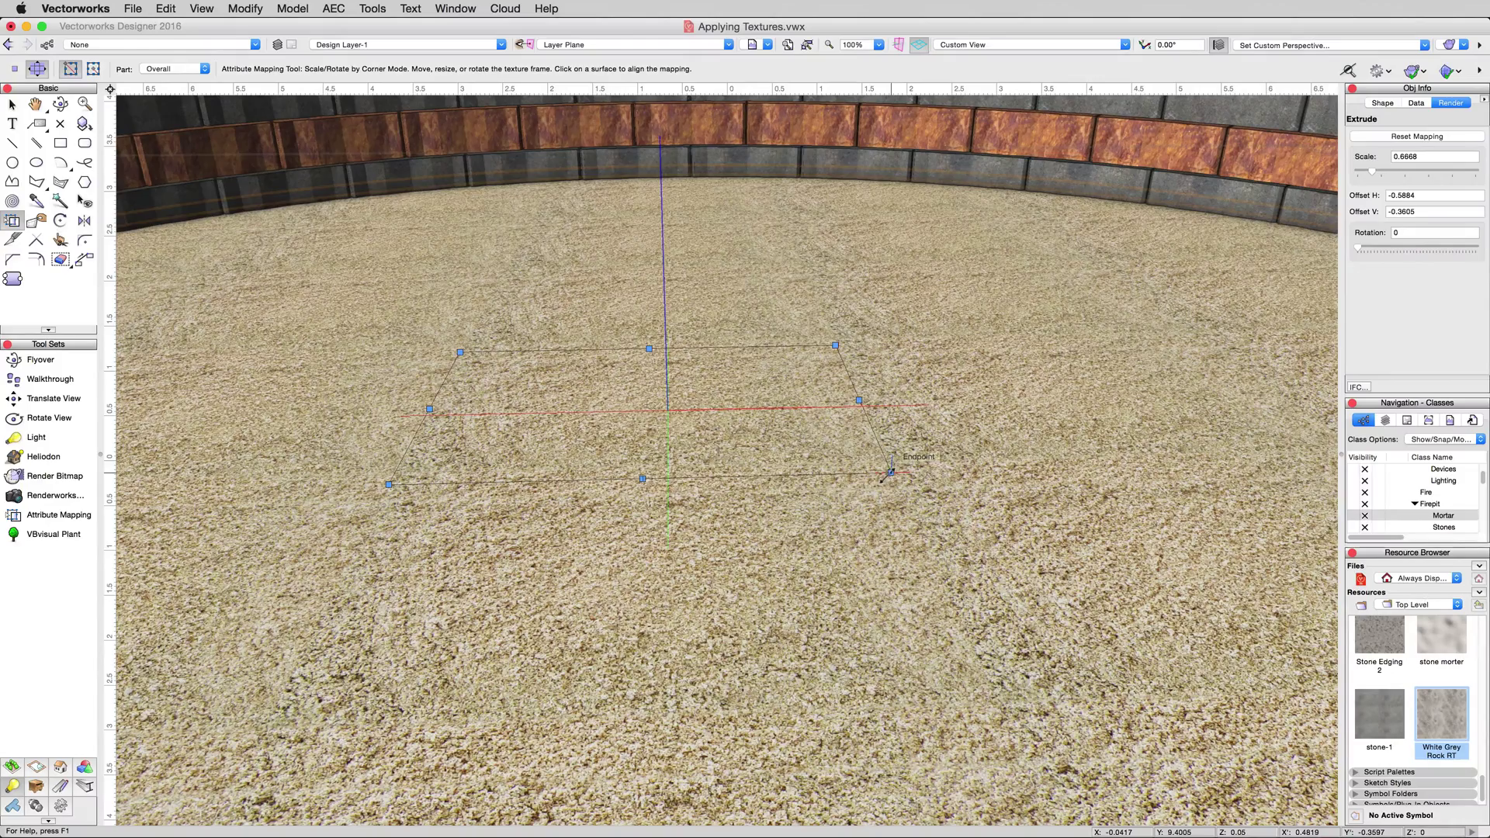
left_click_drag(891, 472, 804, 448)
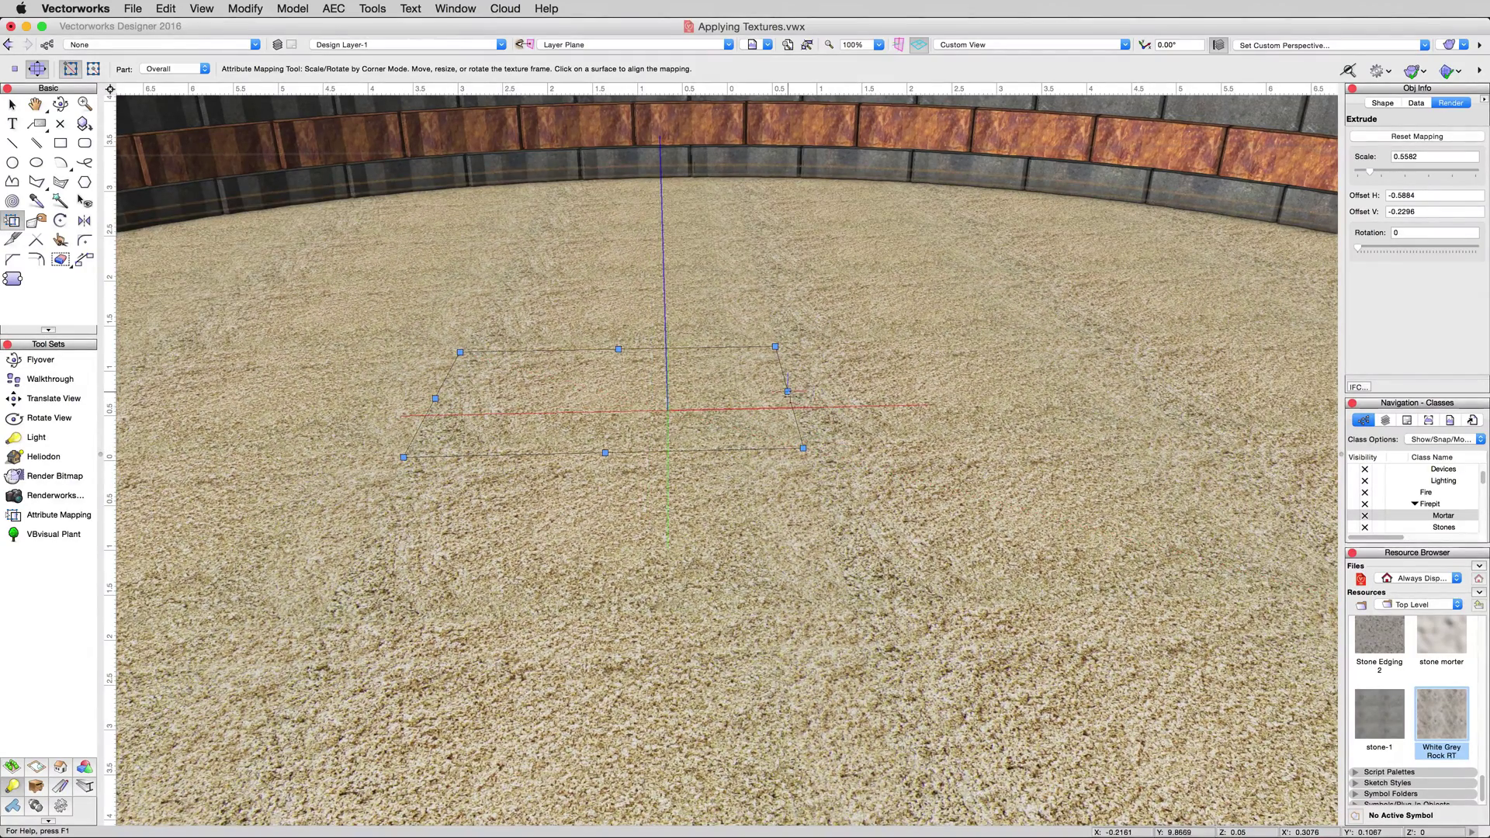
left_click_drag(786, 392, 712, 445)
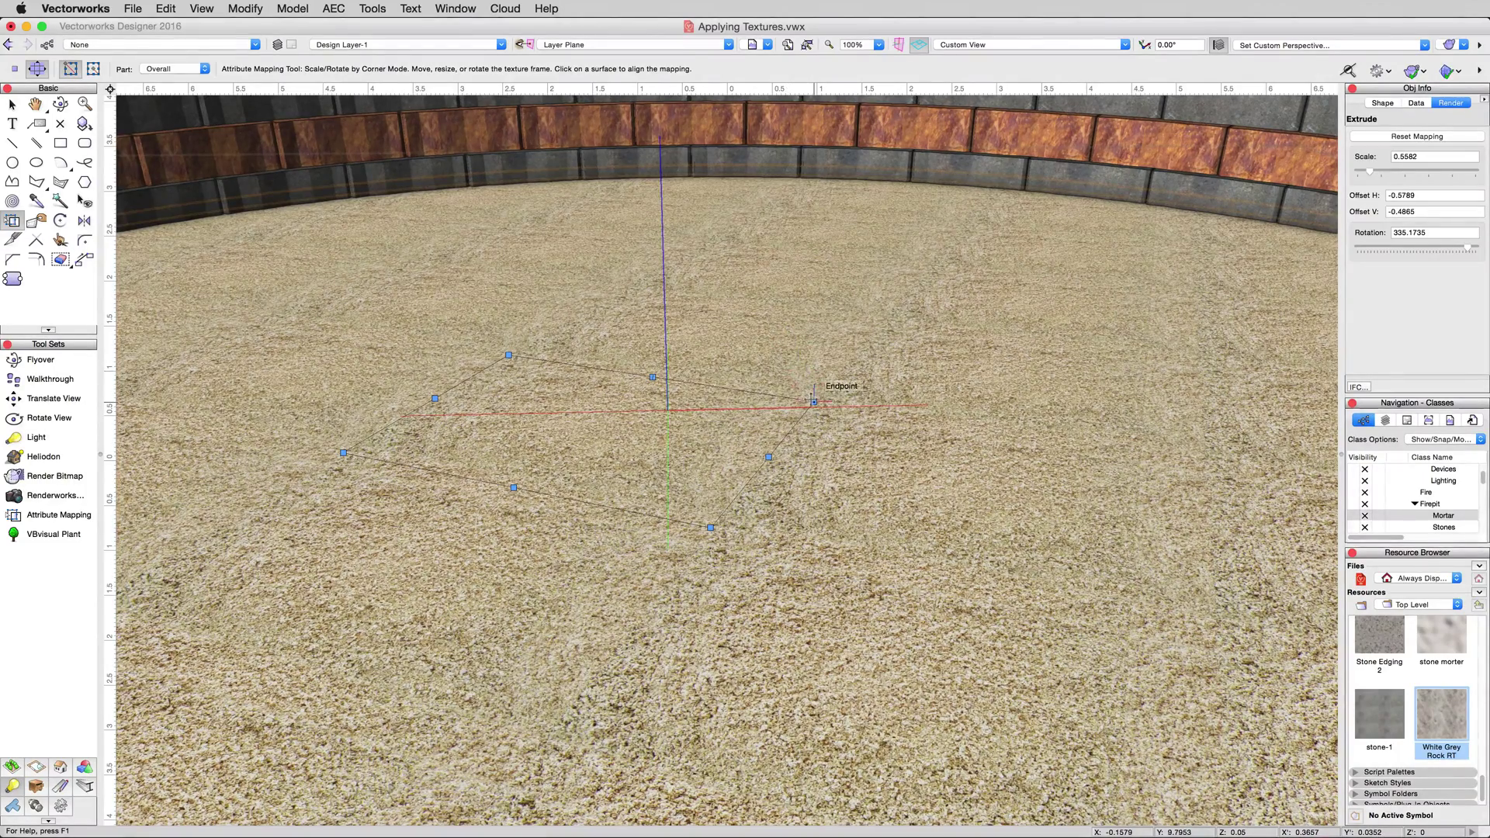
mouse_move(814, 402)
left_mouse_down()
mouse_move(875, 400)
mouse_move(794, 404)
left_mouse_up()
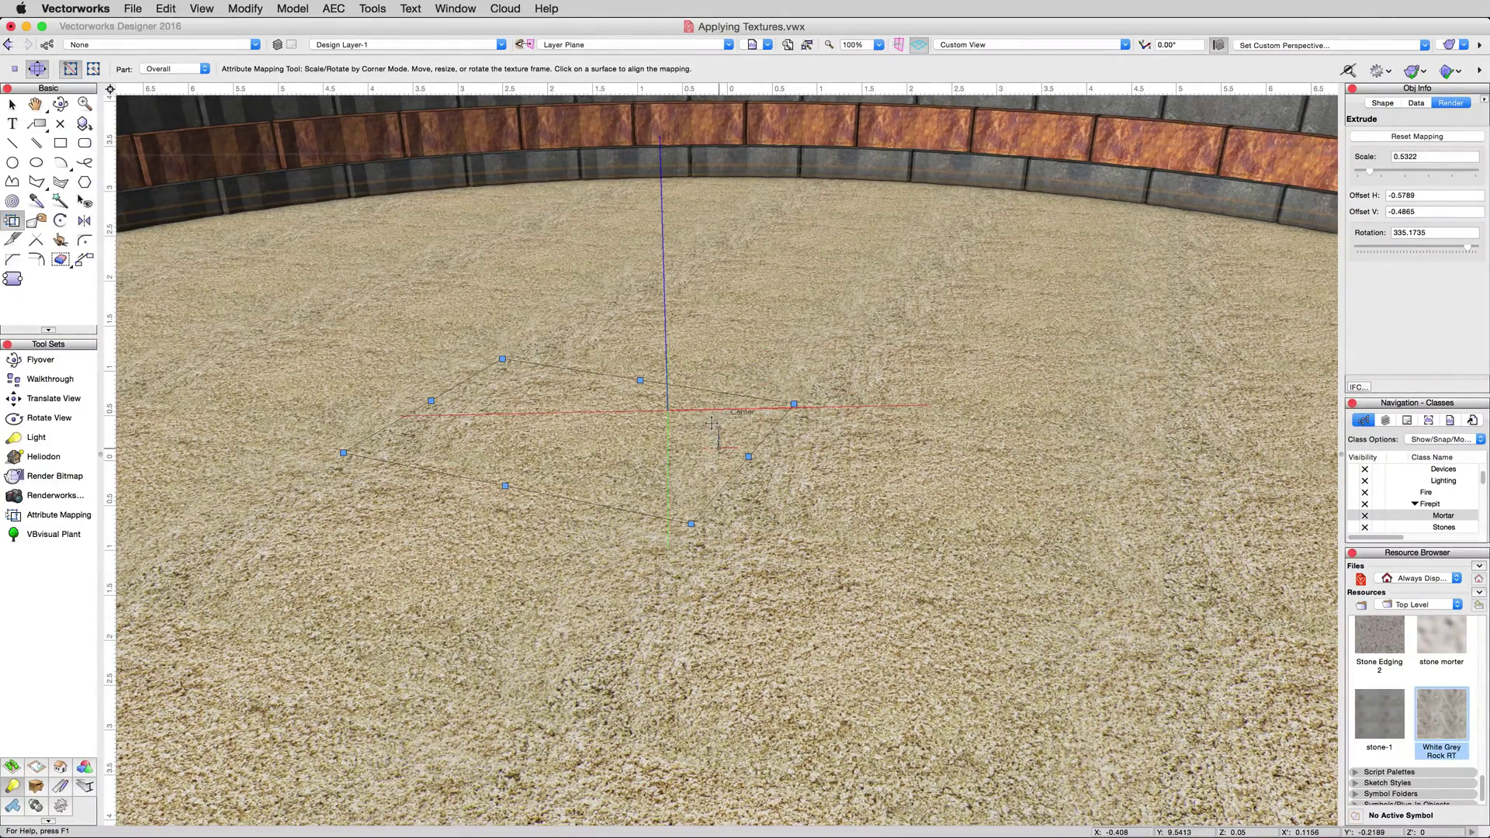
Fine-tune the sand texture to scale 0.5776 with offsets −0.4189 and −0.2595.
left_click_drag(793, 403, 1085, 327)
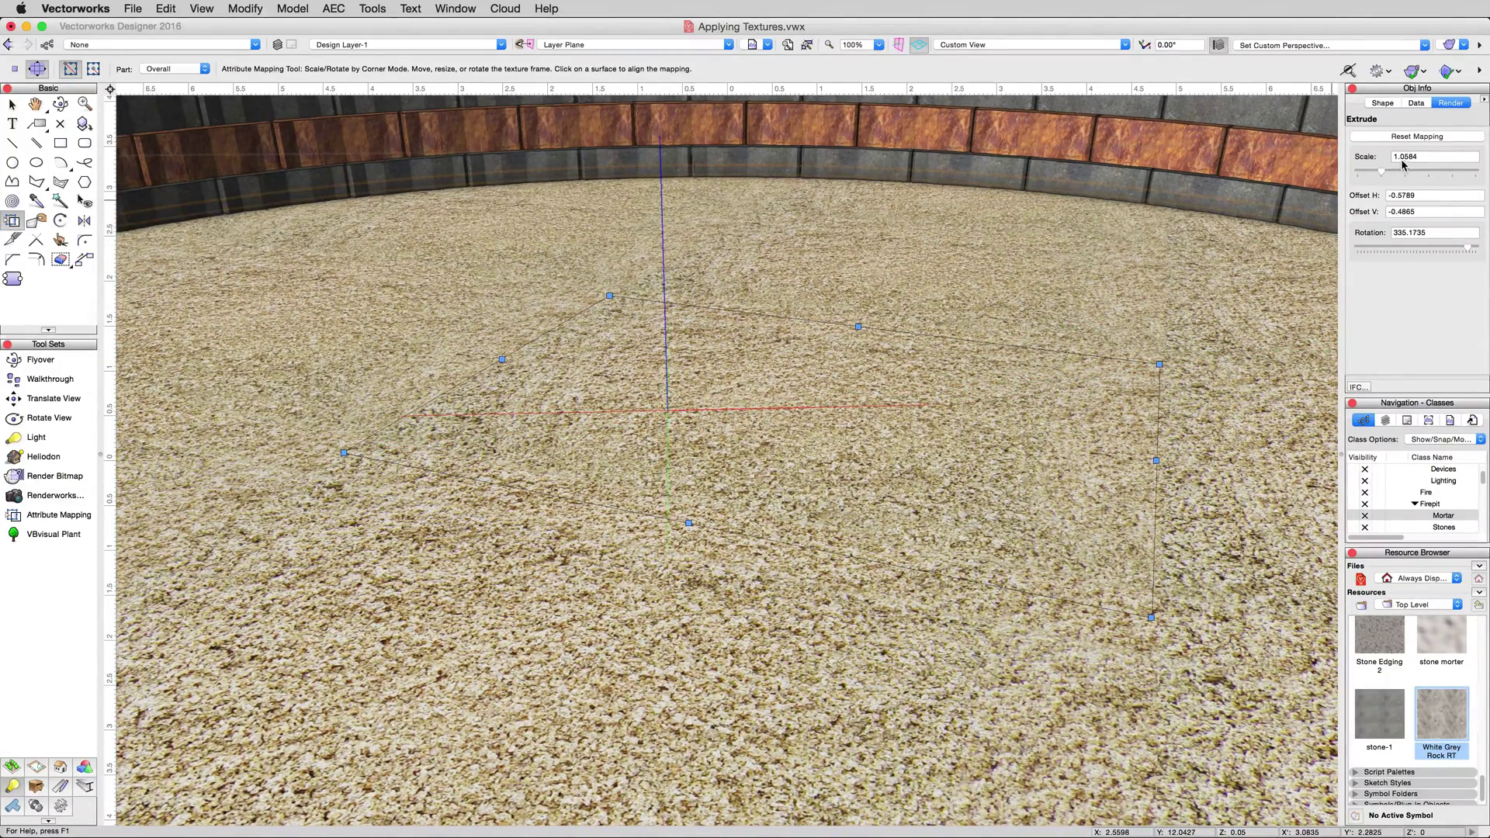
left_click_drag(1159, 364, 844, 413)
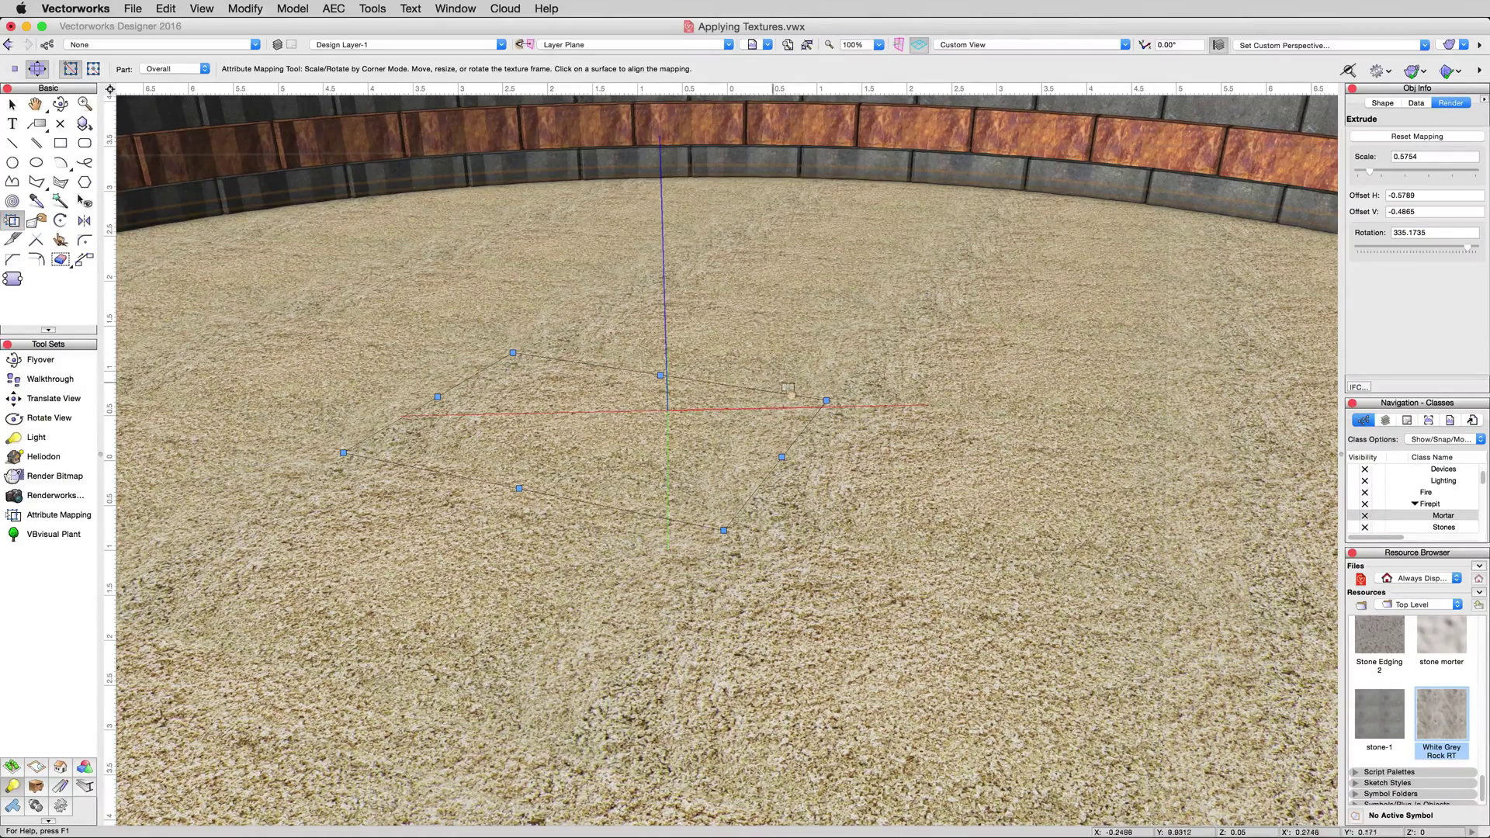
mouse_move(827, 400)
left_mouse_down()
mouse_move(854, 400)
mouse_move(821, 404)
left_mouse_up()
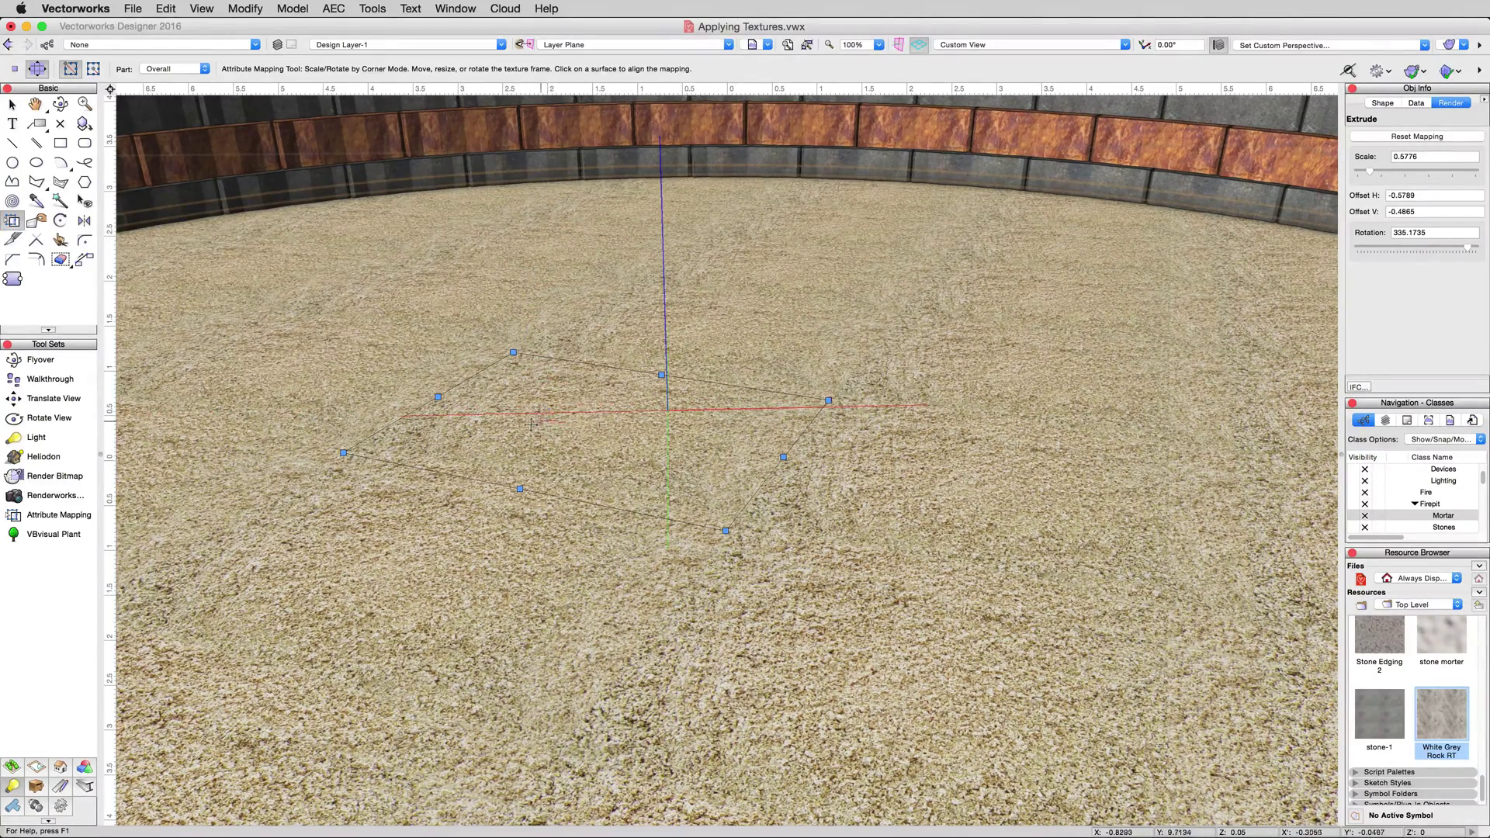
left_click_drag(548, 423, 635, 409)
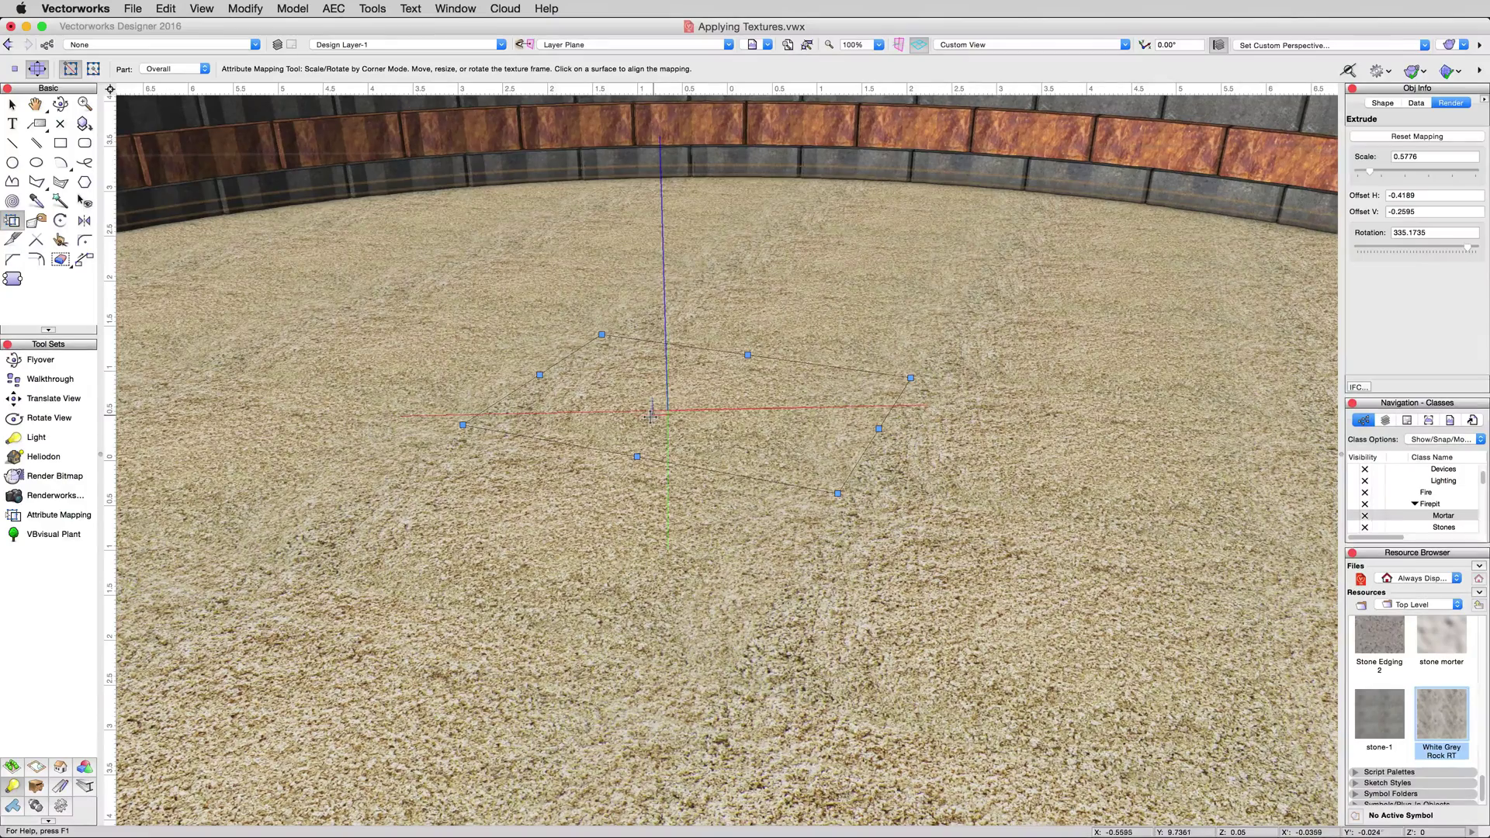
Make the Mortar and Stones classes visible again.
left_click(1356, 517)
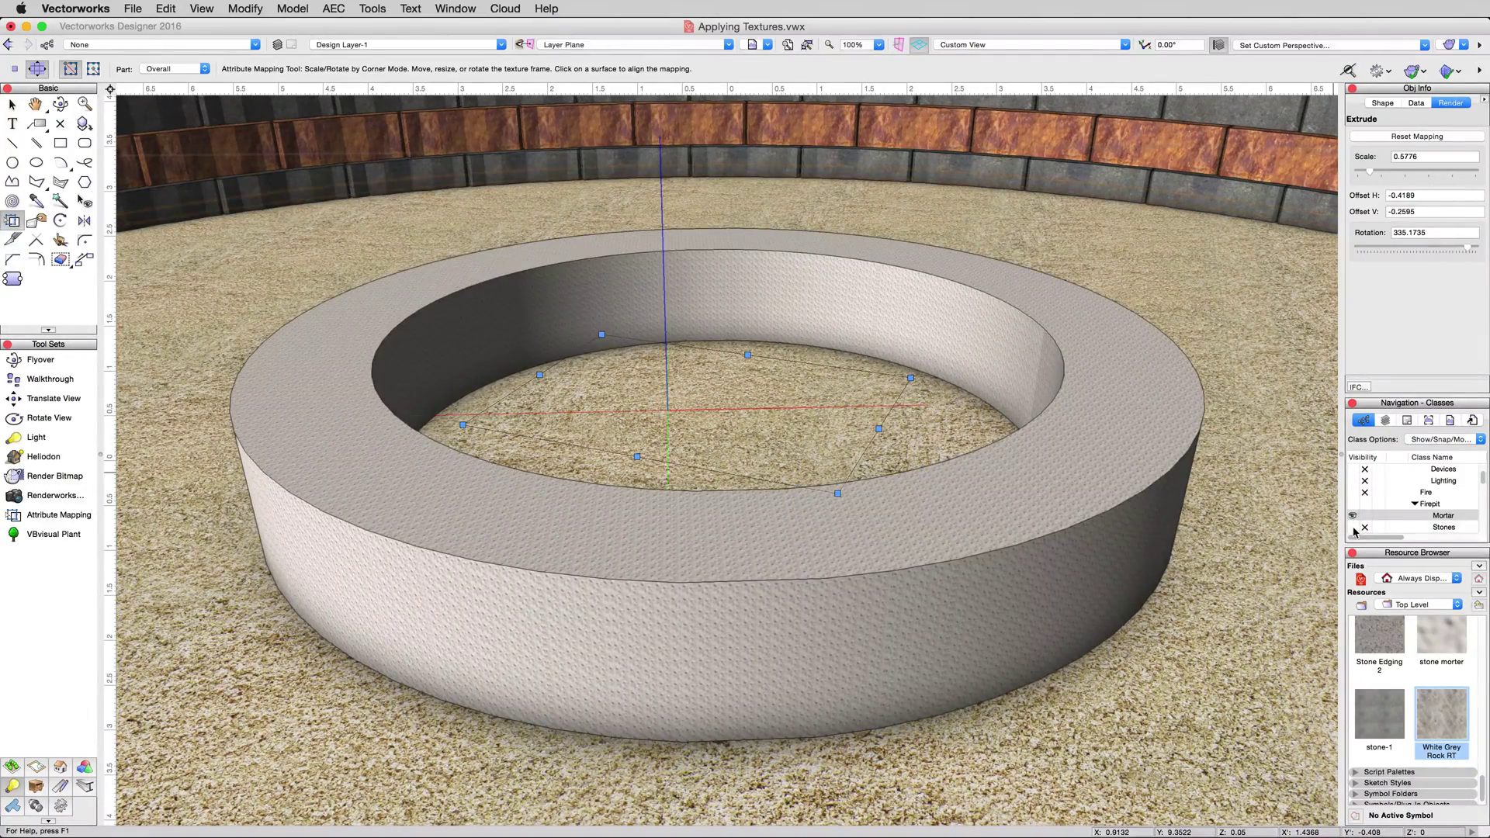
left_click(1354, 528)
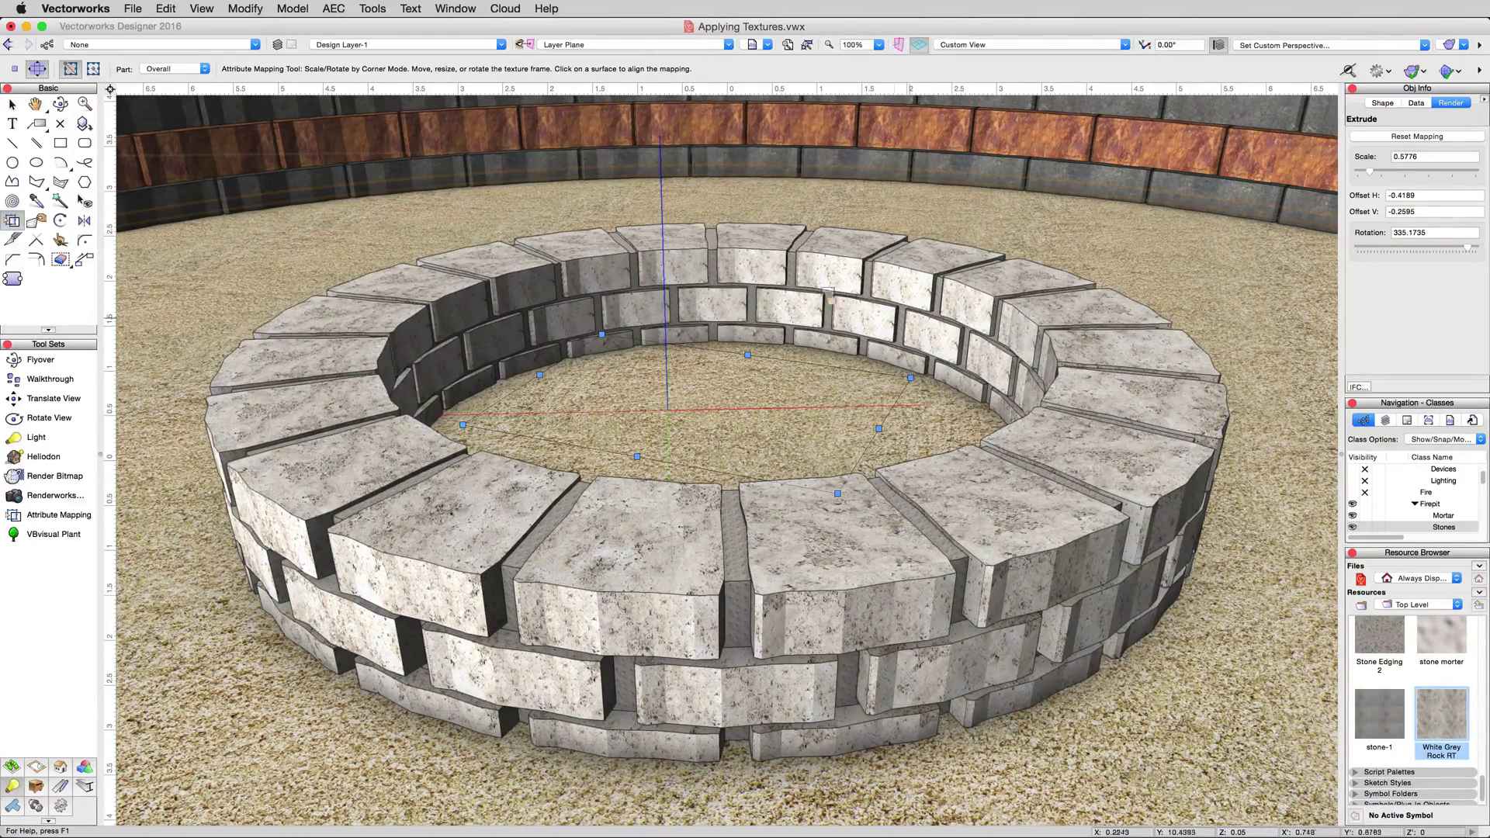
left_click(13, 107)
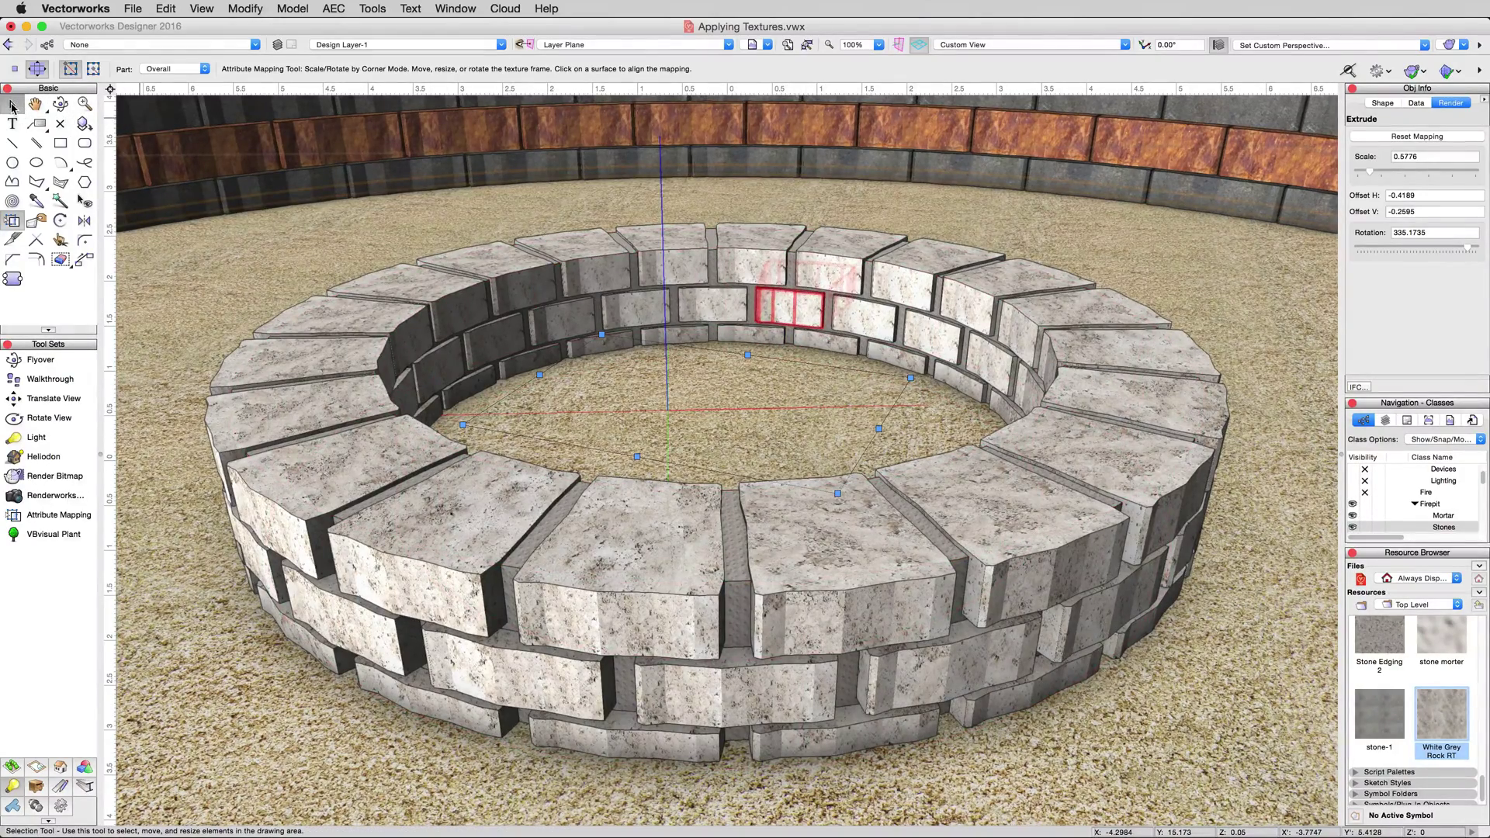
Render the fire pit scene in Final Quality Renderworks and clear the selection.
left_click(200, 7)
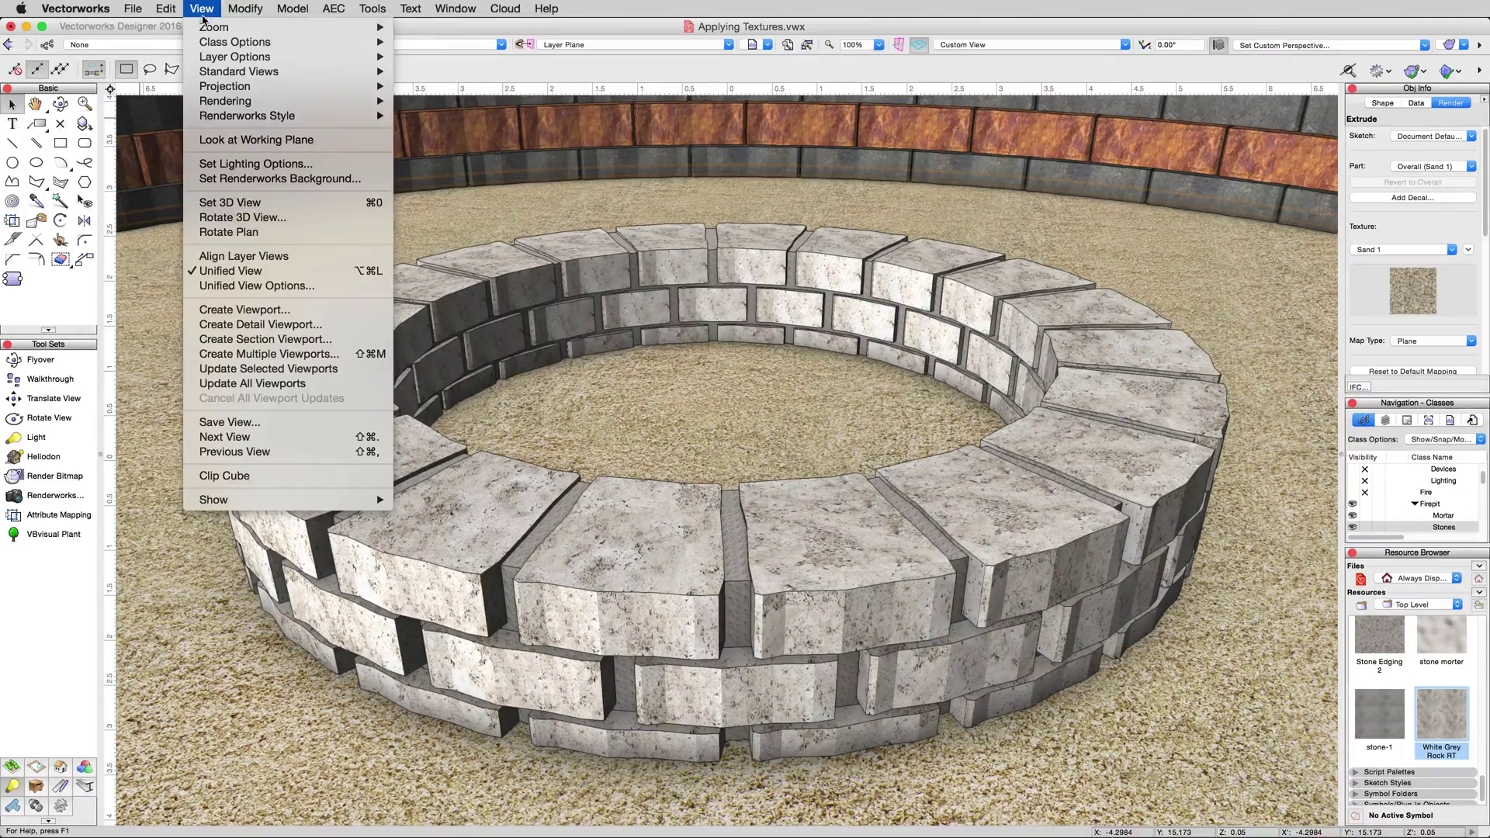
mouse_move(265, 117)
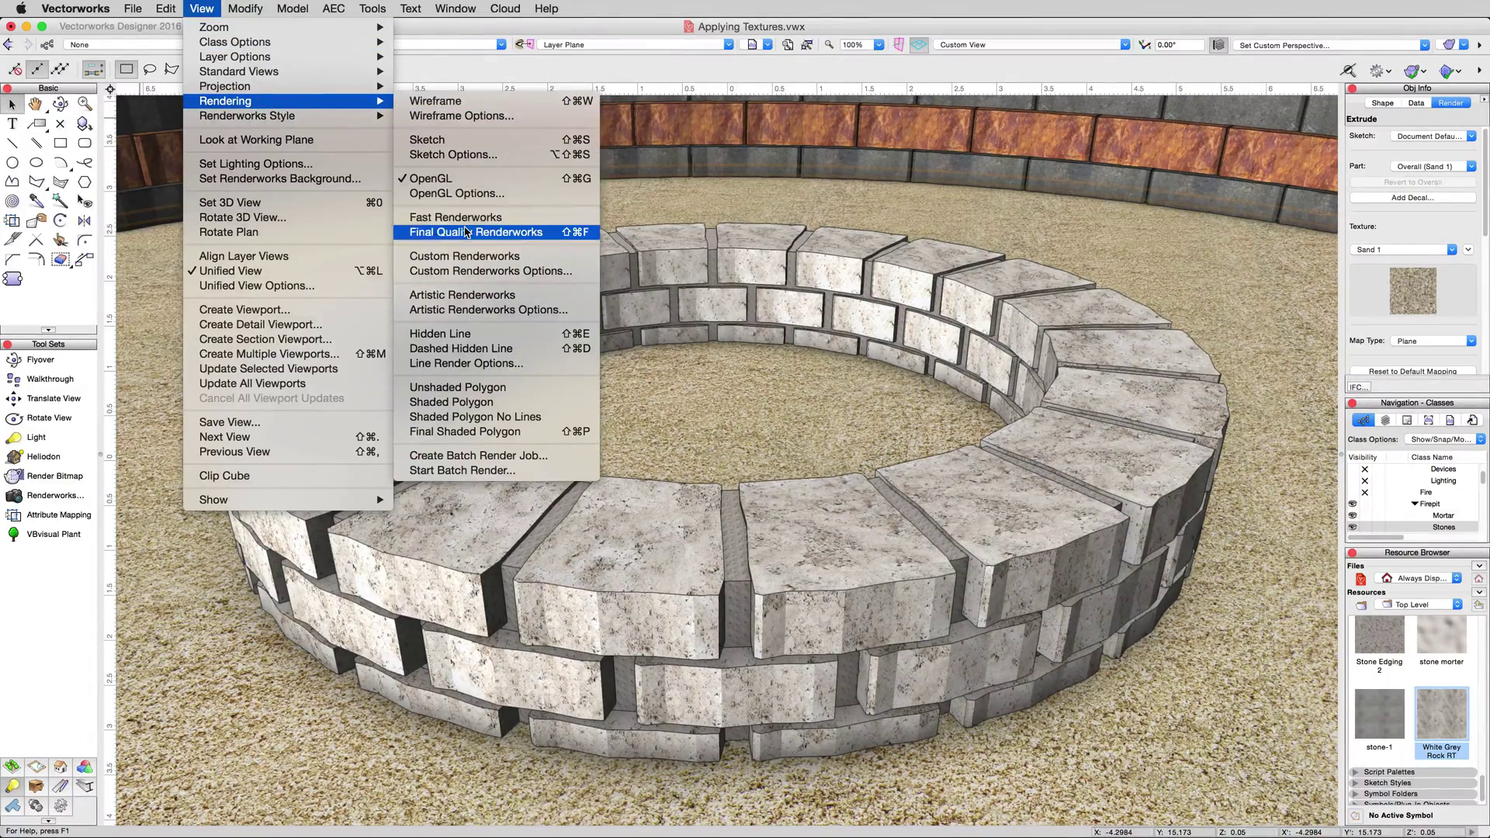
left_click(463, 231)
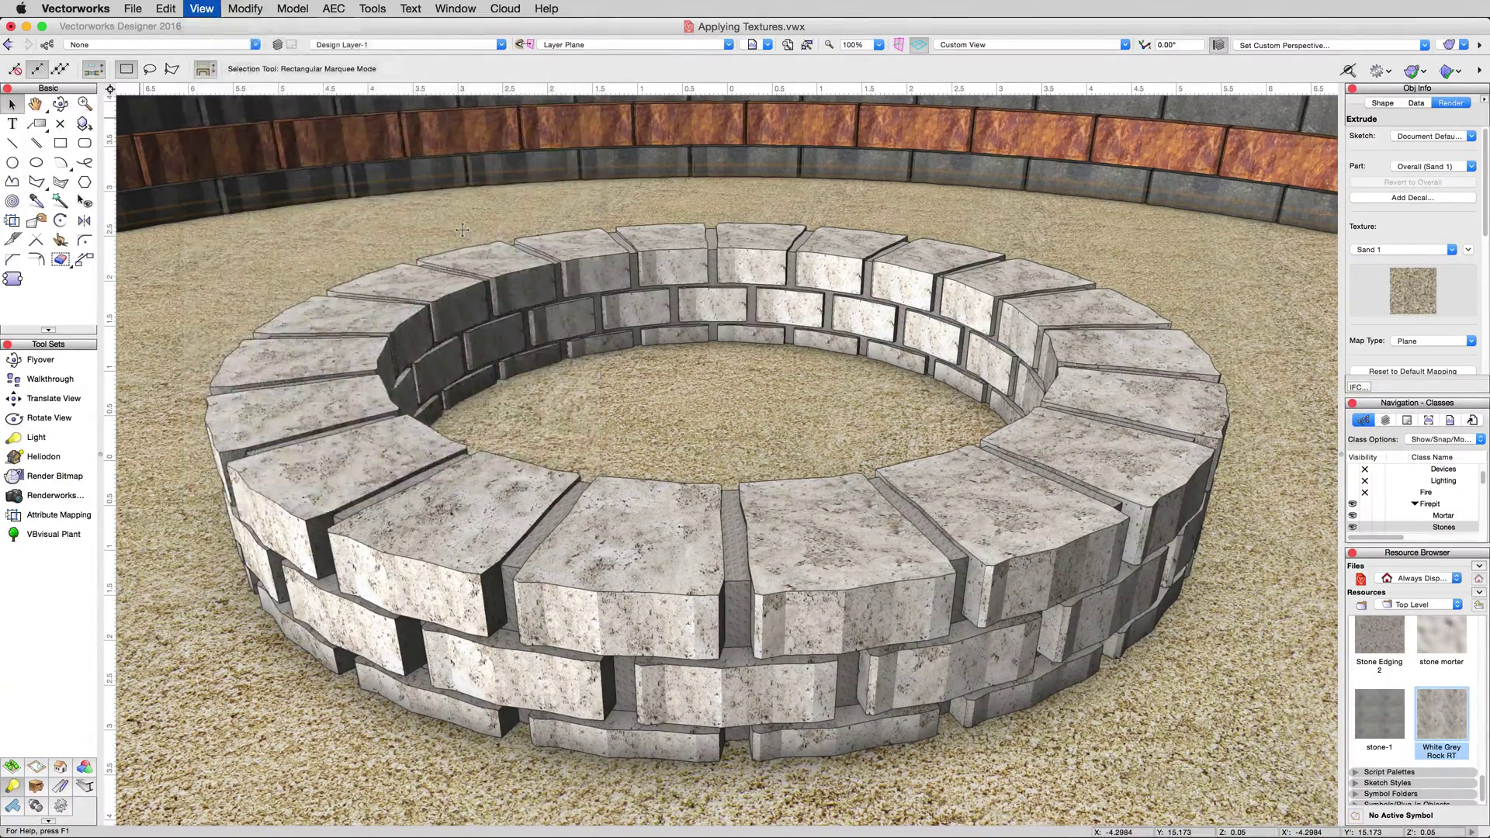
left_click(1235, 305)
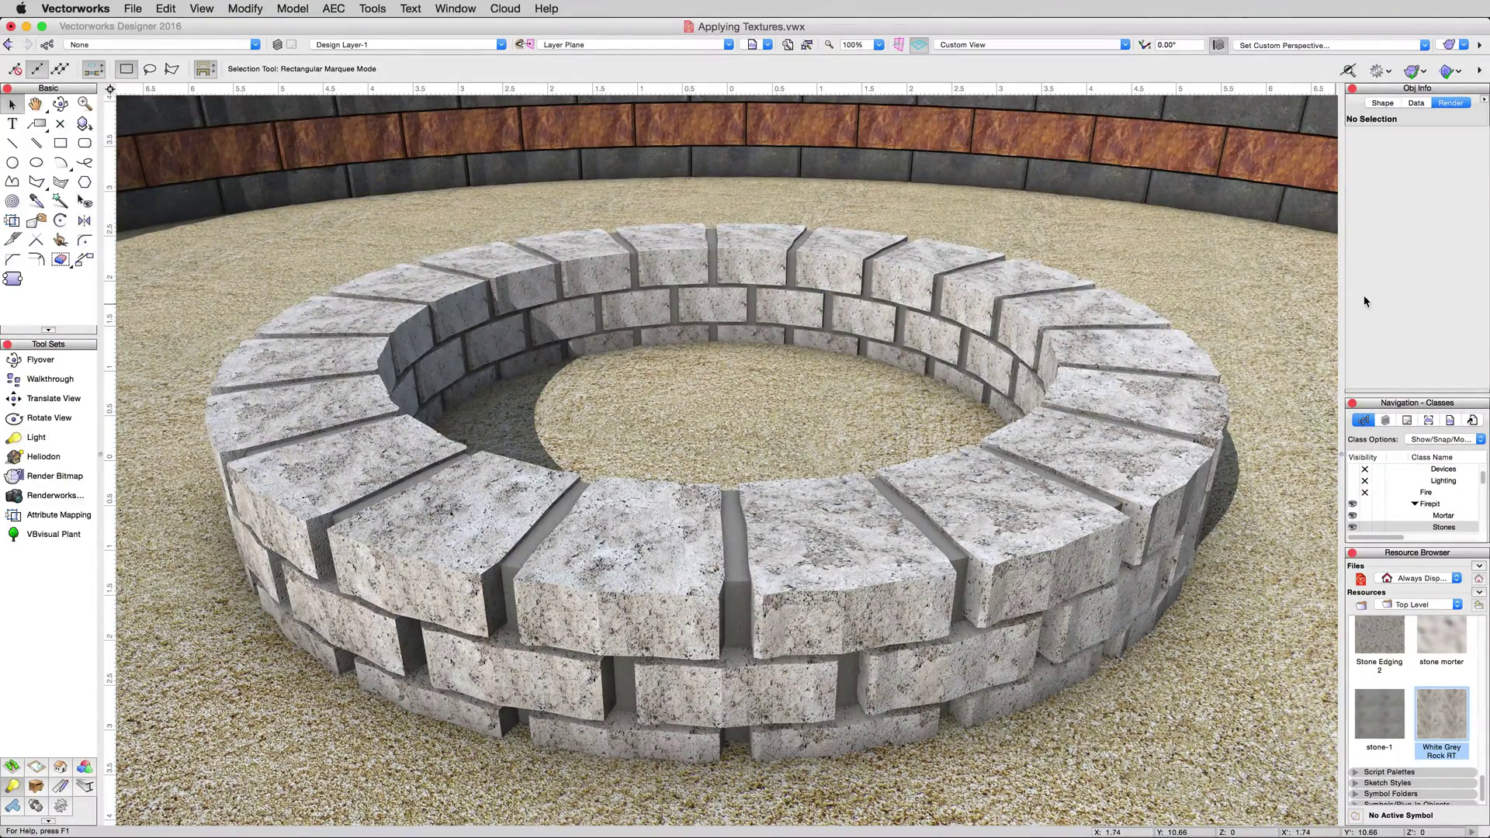